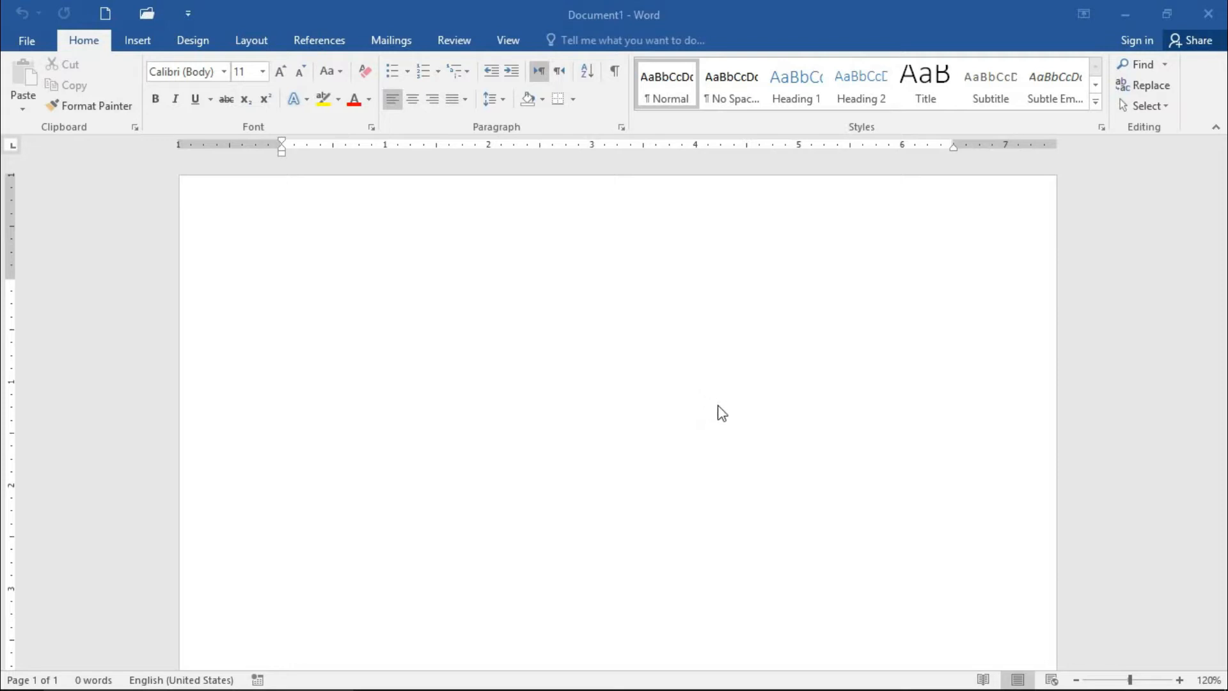
- Examine the list of document properties that Quick Parts offers for insertion
left_click(142, 44)
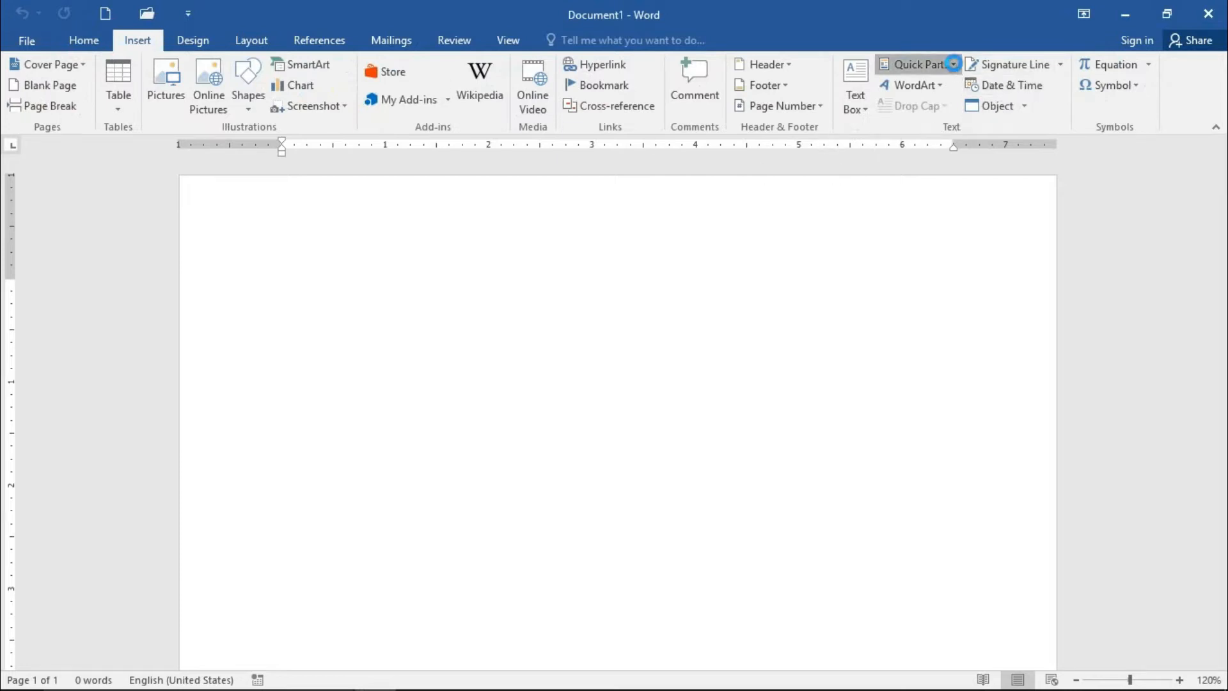
left_click(960, 65)
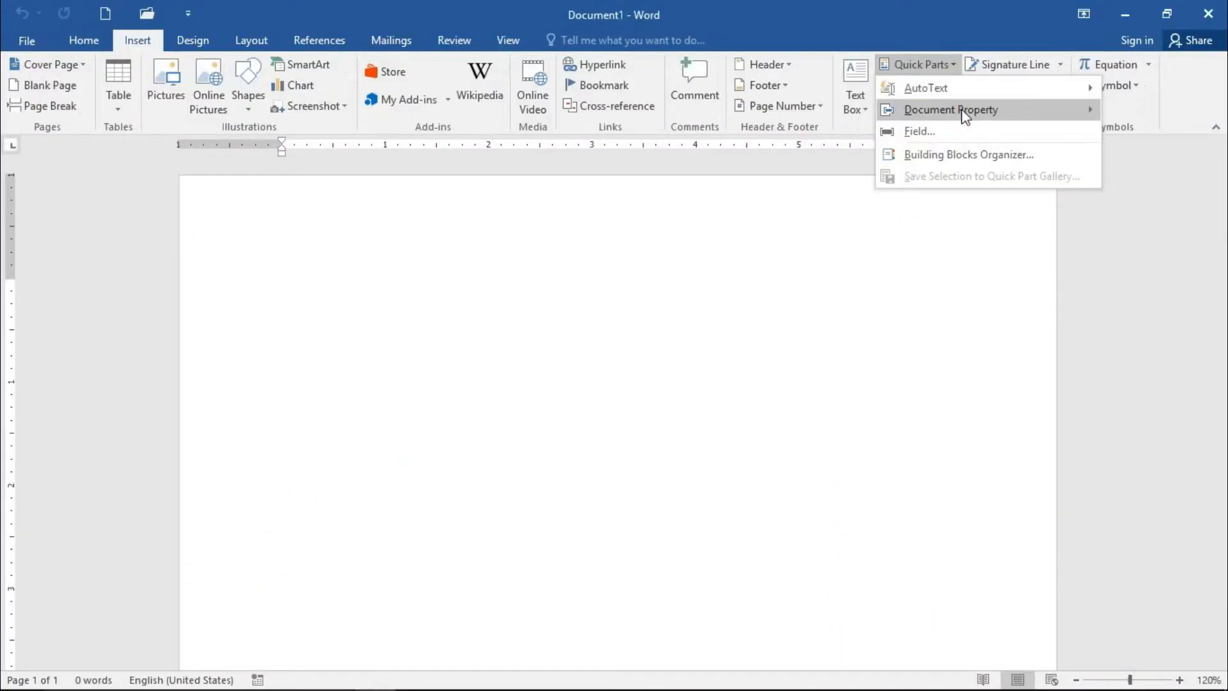
mouse_move(962, 110)
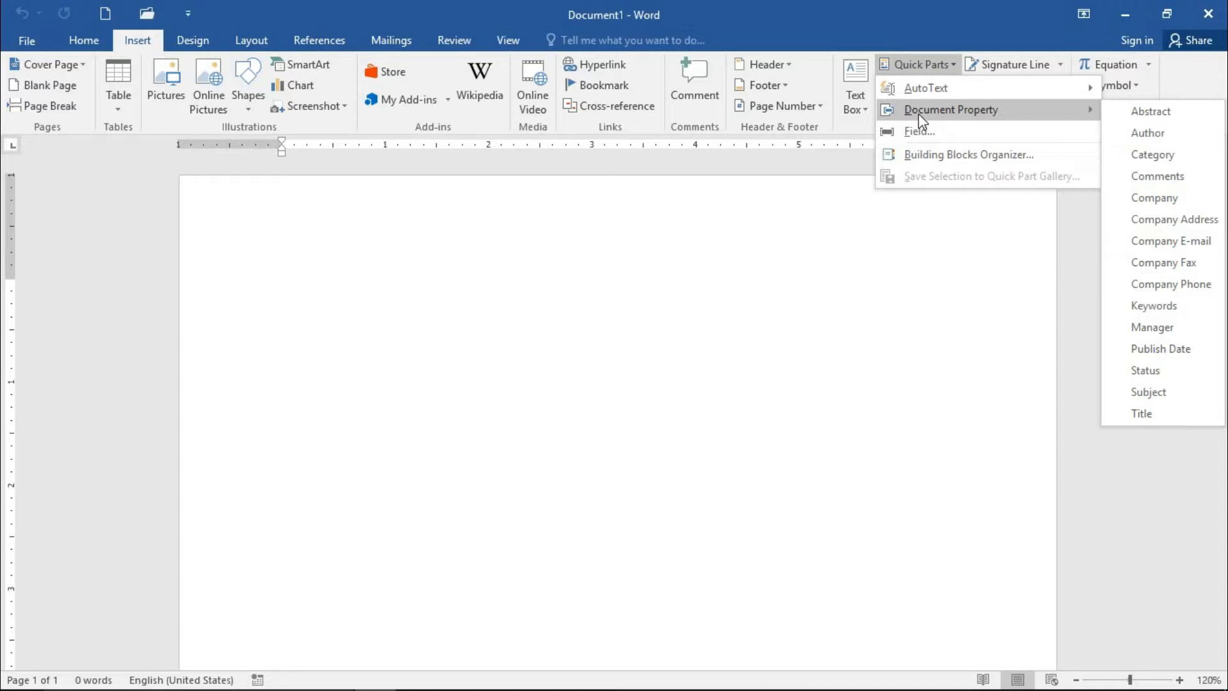
left_click(434, 269)
- Enter the heading text "English notes" on the first line of the blank document
type("eng")
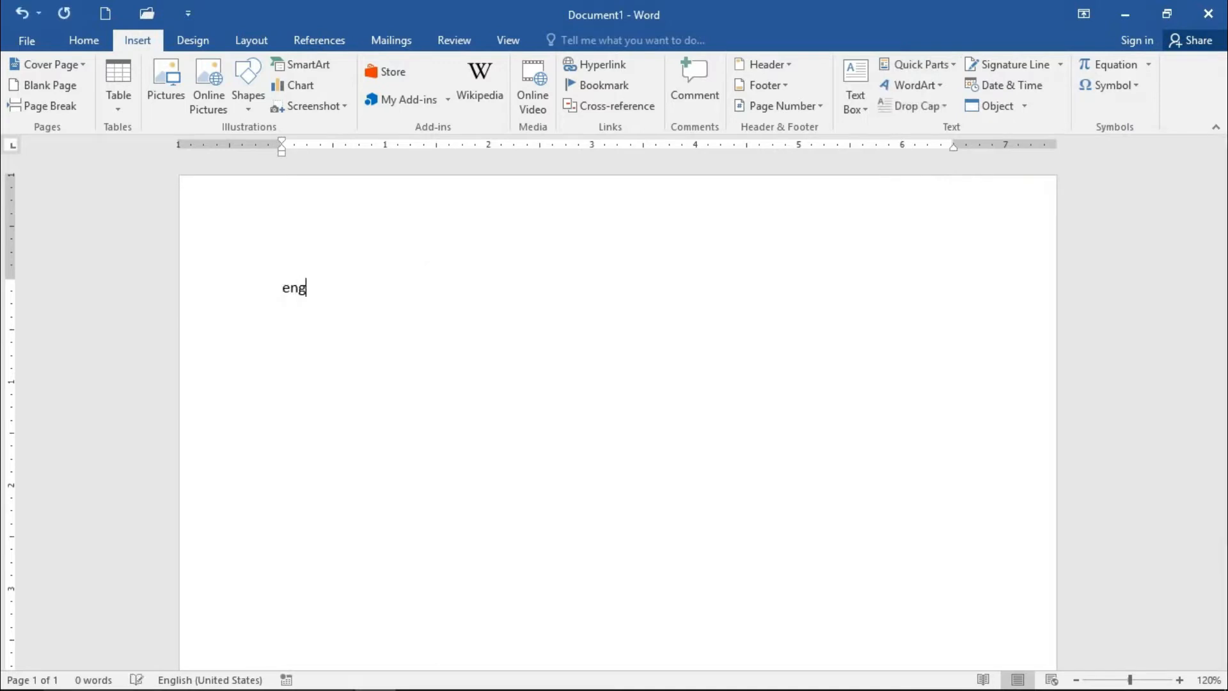
type("lish")
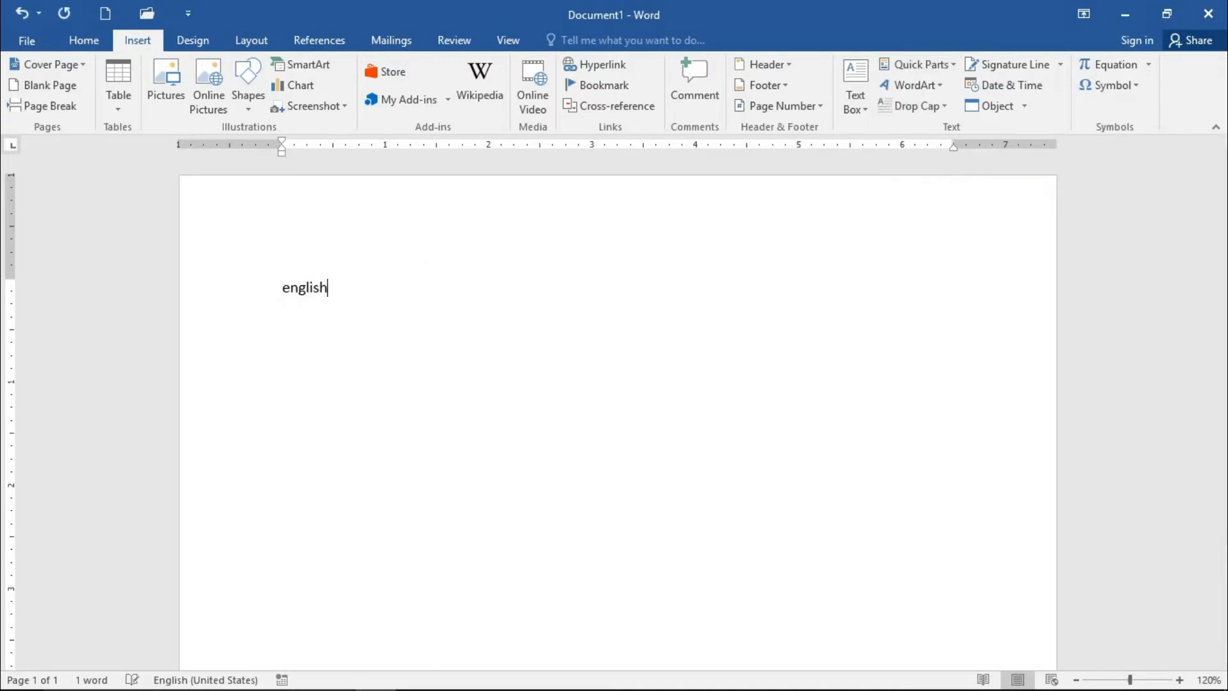
type(" notes")
key("Return")
- Generate sample body paragraphs below the heading with =rand() and place the cursor on the empty line after them
type("=a")
key("BackSpace")
type("ra")
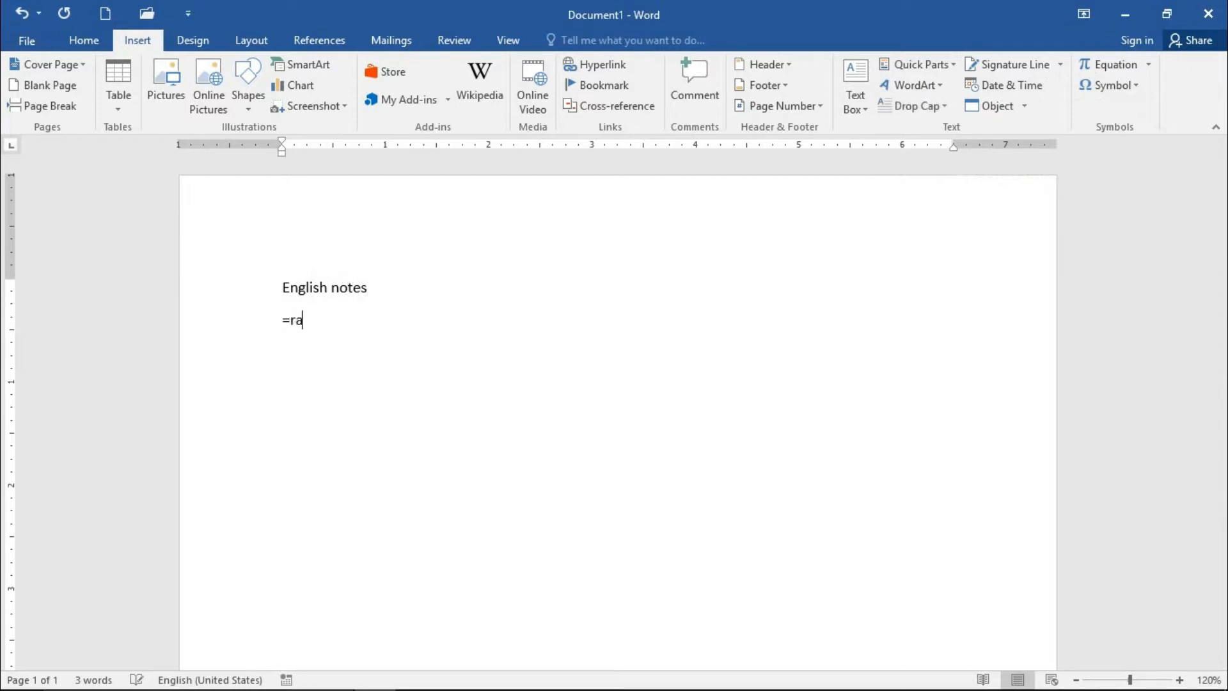
type("nd()")
key("Return")
left_click(368, 229)
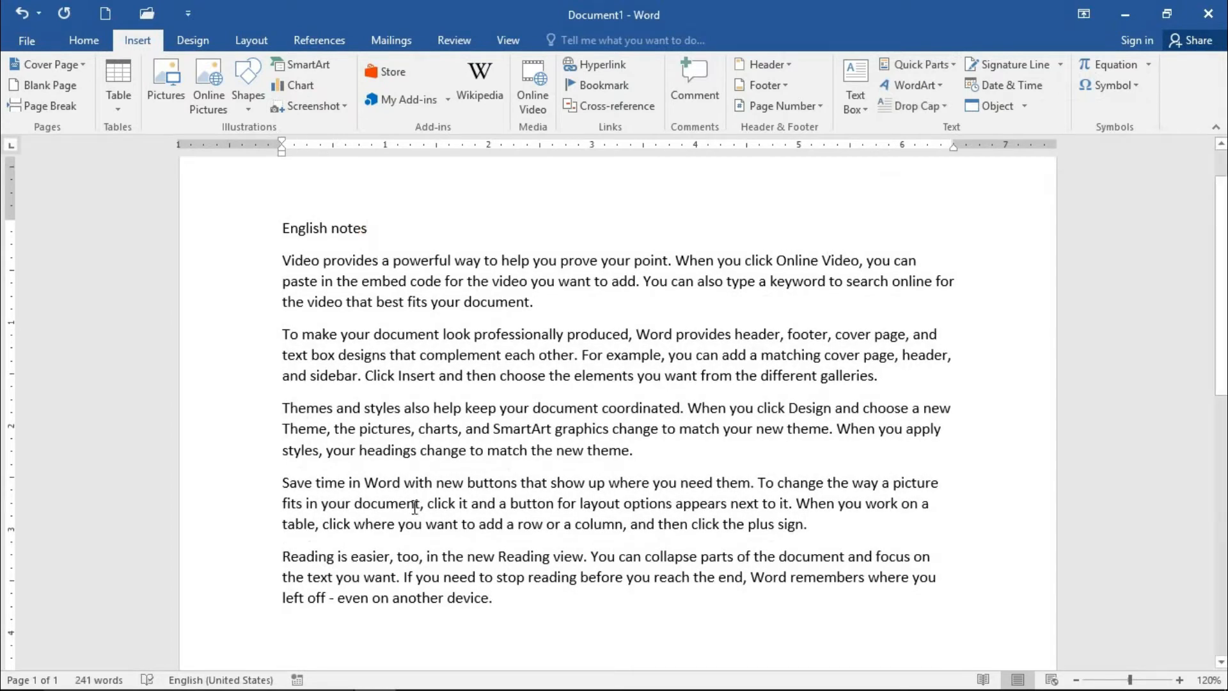
left_click(350, 633)
- Save the document to the Desktop as "English notes"
left_click(26, 40)
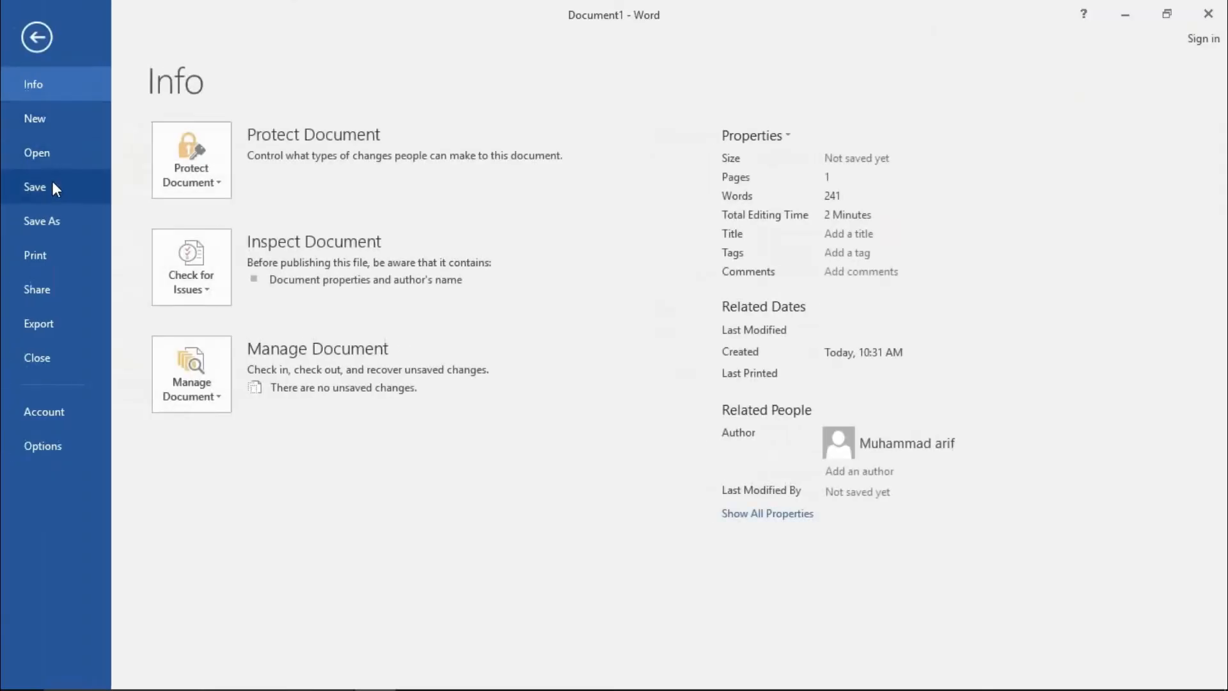
left_click(54, 188)
left_click(471, 181)
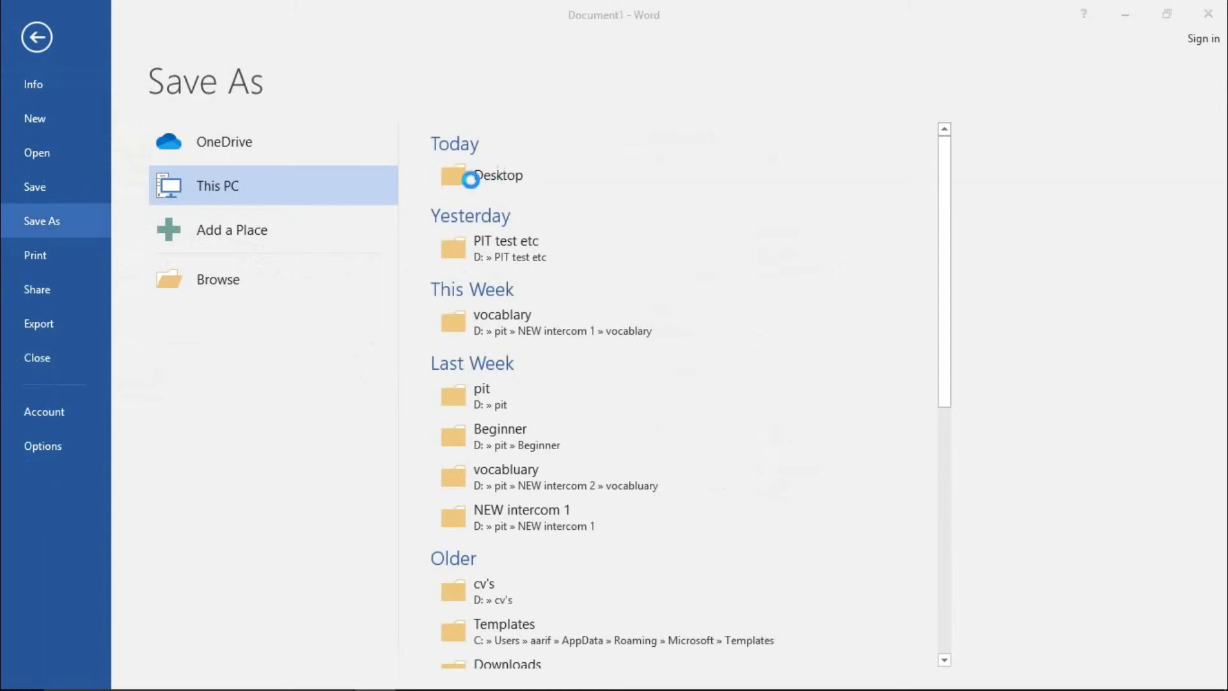
left_click(73, 128)
left_click(485, 425)
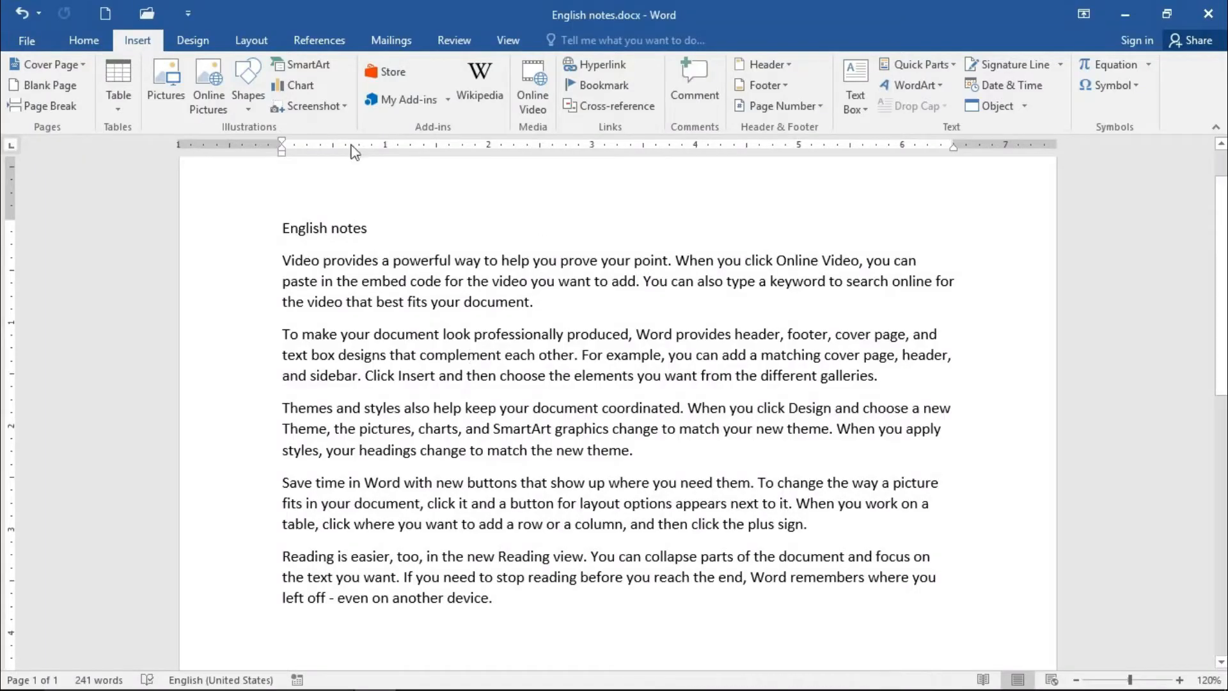
- Show all of the document's properties and set the title to "Engnotes"
left_click(26, 41)
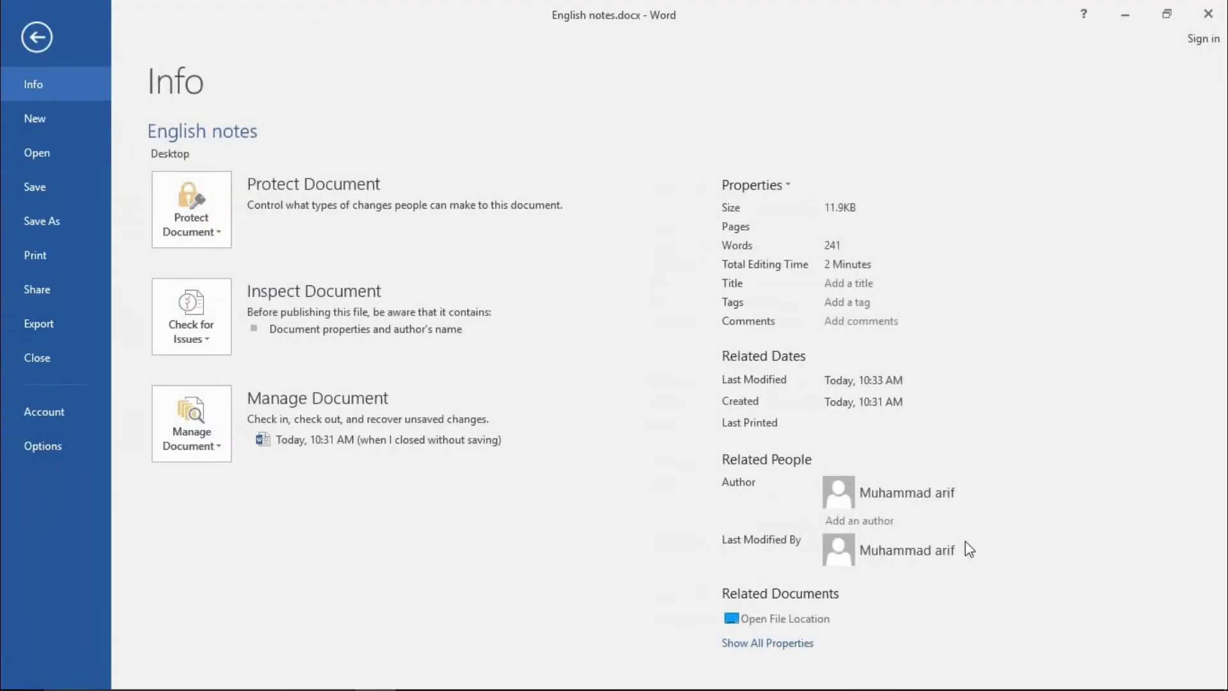
left_click(778, 644)
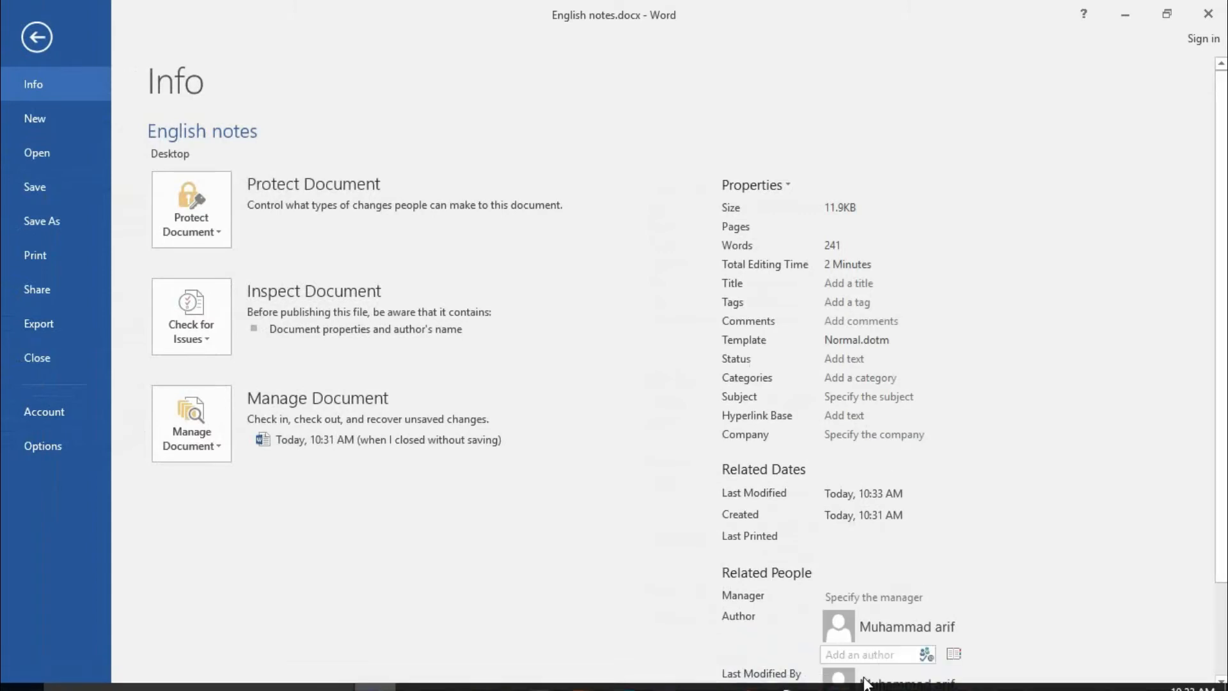
scroll(896, 498, "down", 2)
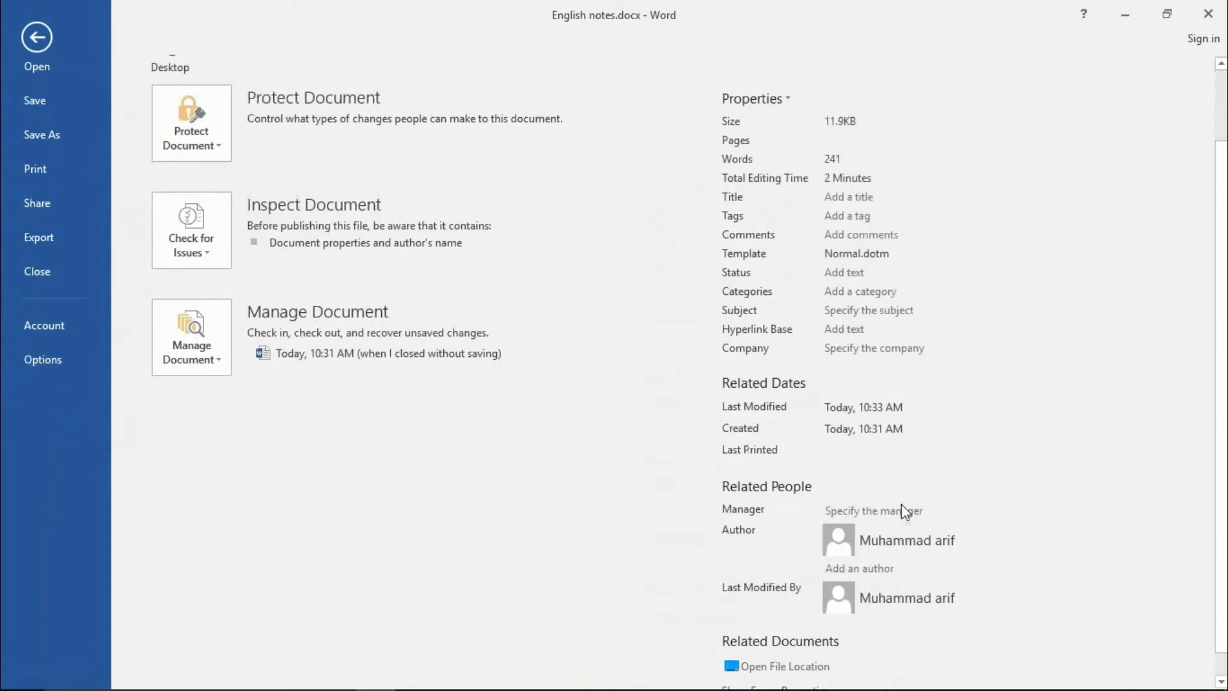
left_click(856, 195)
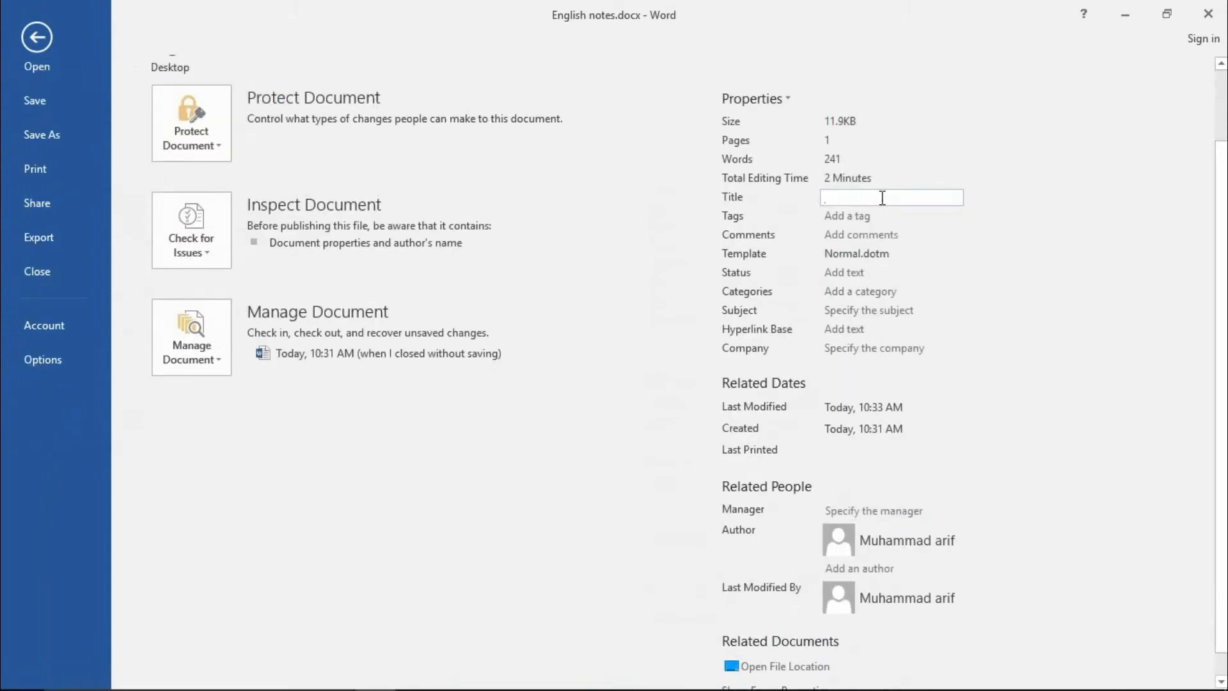
type("notes")
key("Home")
type("Eng")
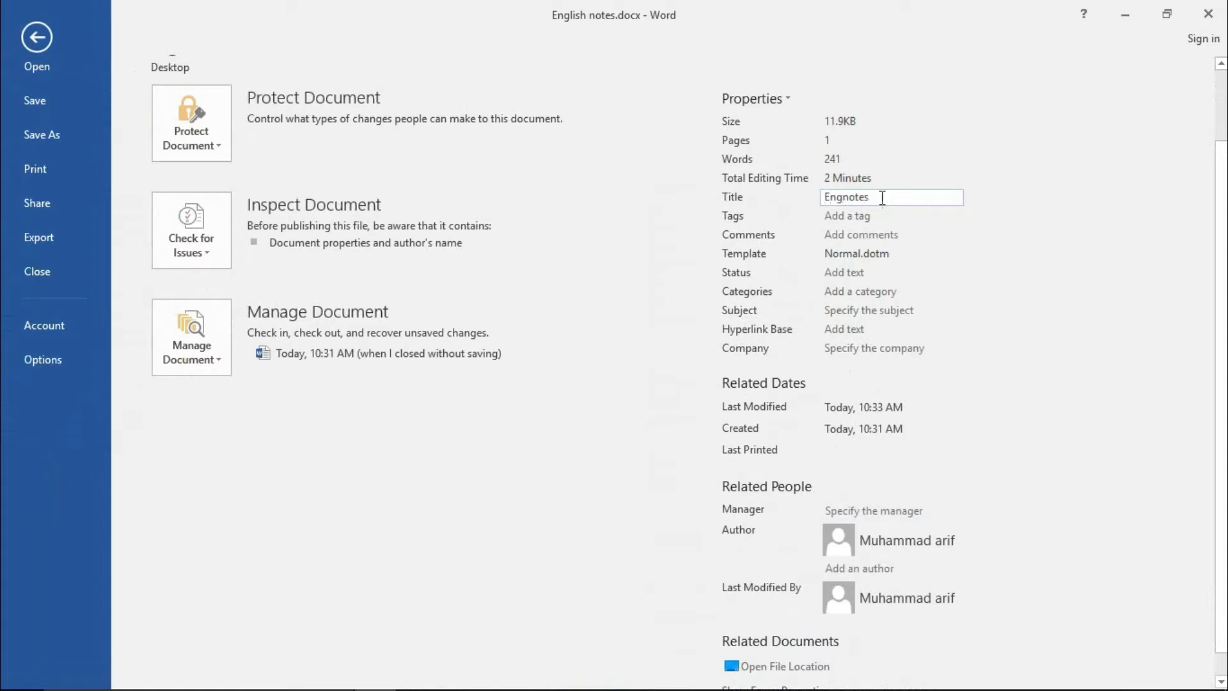
- Set the document's tags to "grammar, words meaning" and its comments to "amazing book"
left_click(859, 222)
type("grammar")
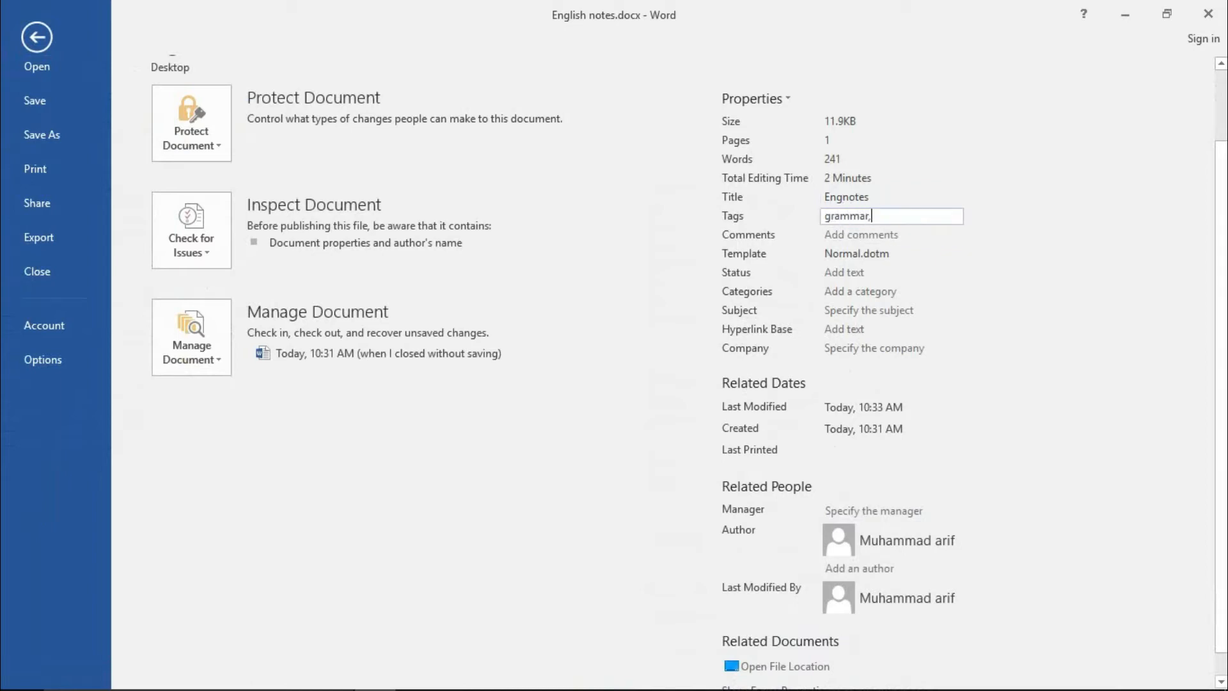
type(", words meaning")
left_click(870, 237)
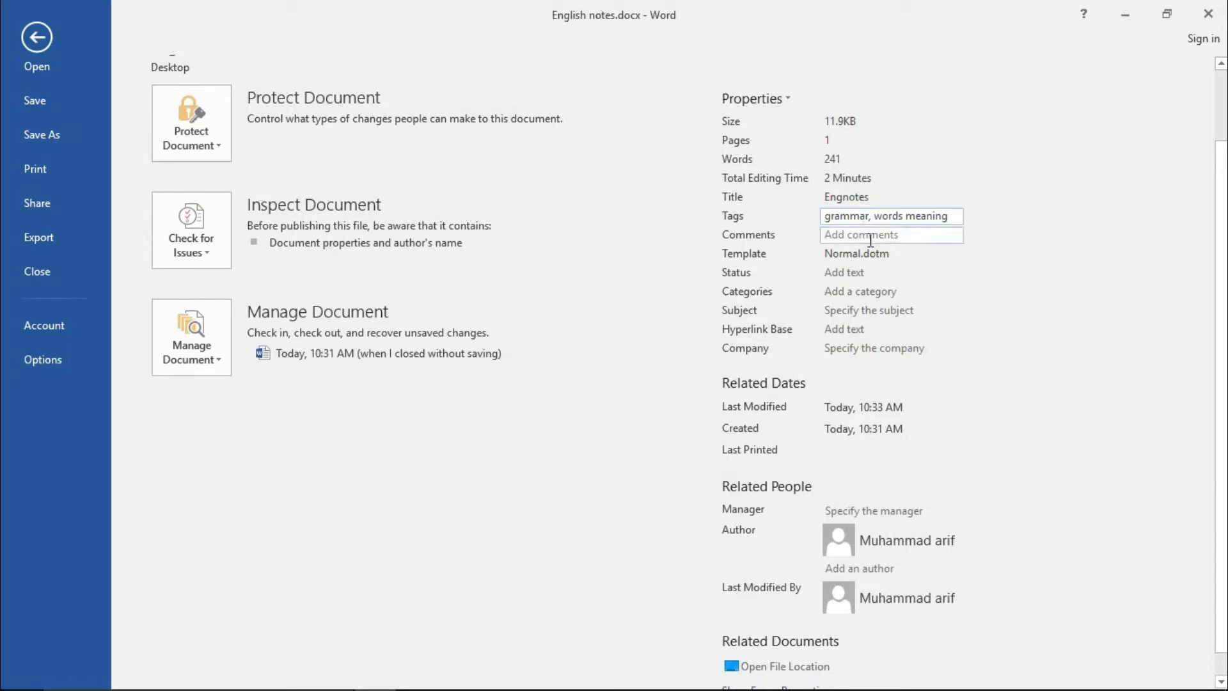
type("am")
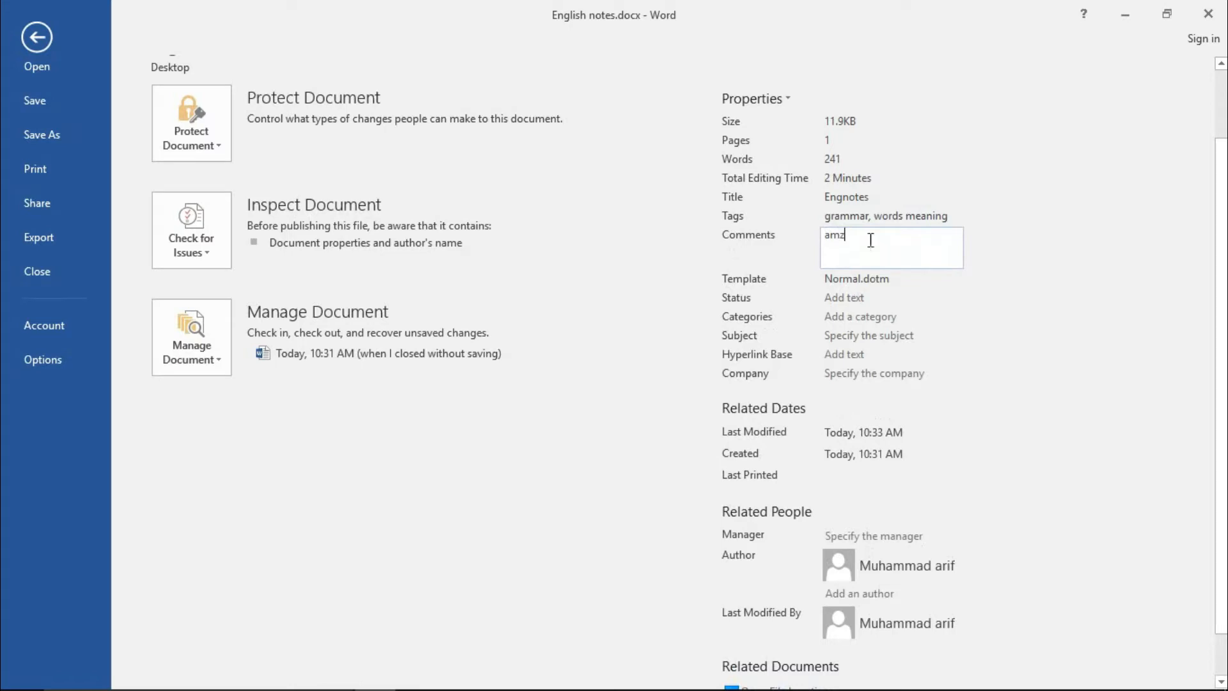
type("azing book")
- Set the document's status to "completed" and its company to "Peshawar board", and return to the page
left_click(874, 296)
type("completed")
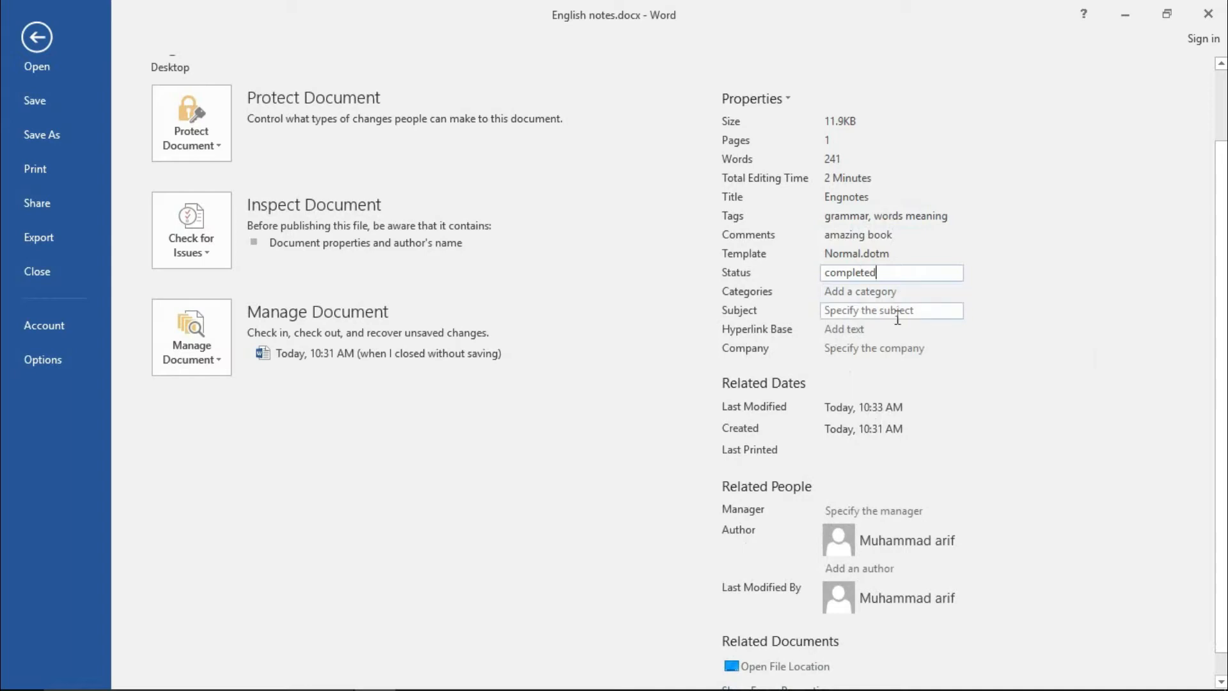
left_click(888, 350)
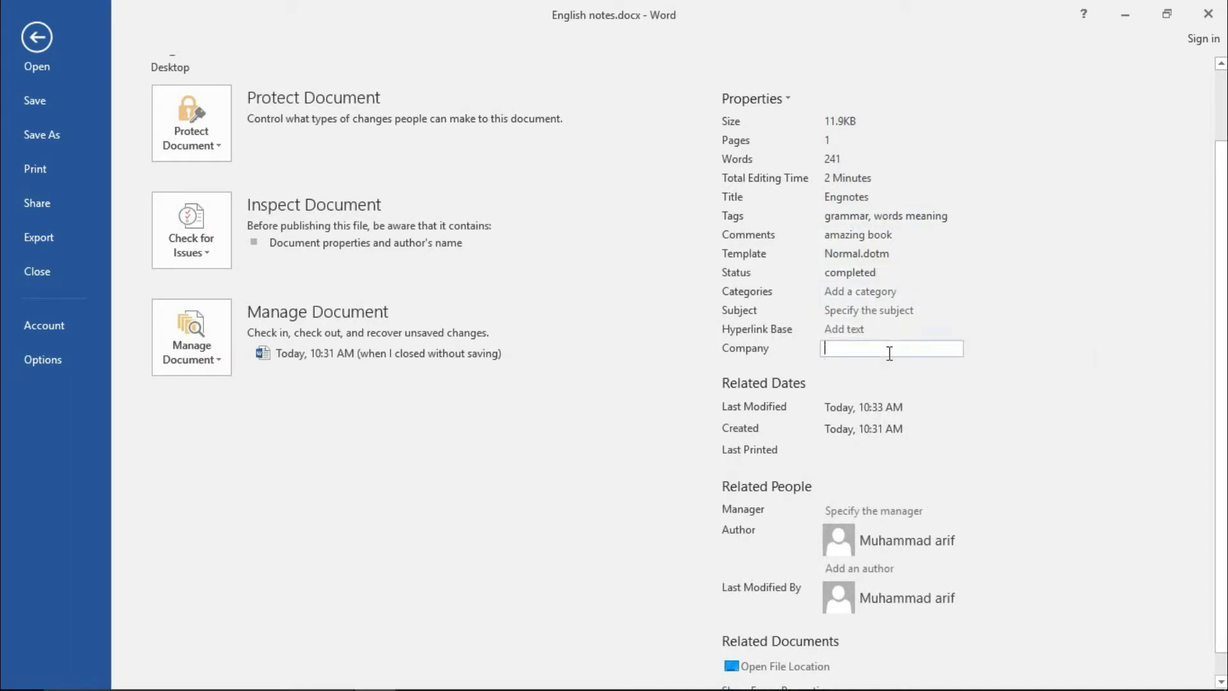
type("Peshawar board")
left_click(992, 355)
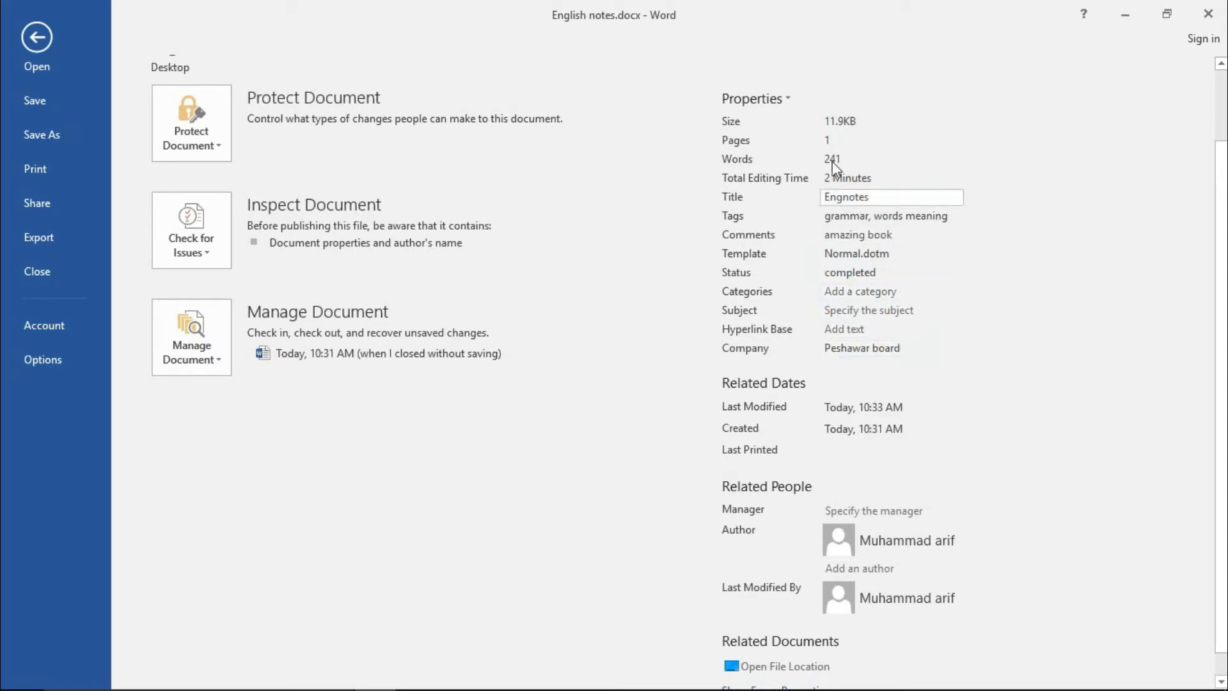
scroll(902, 362, "down", 1)
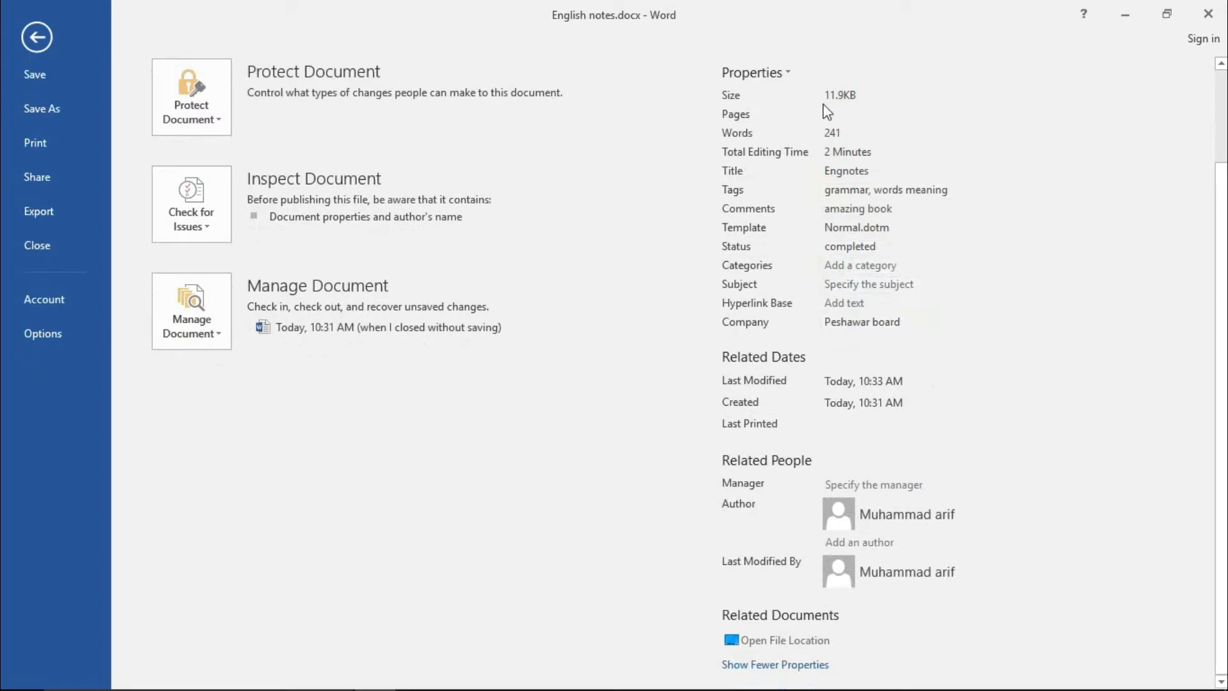
left_click(61, 84)
- Add a "Summary" line below the last paragraph and start a new line
scroll(335, 485, "down", 5)
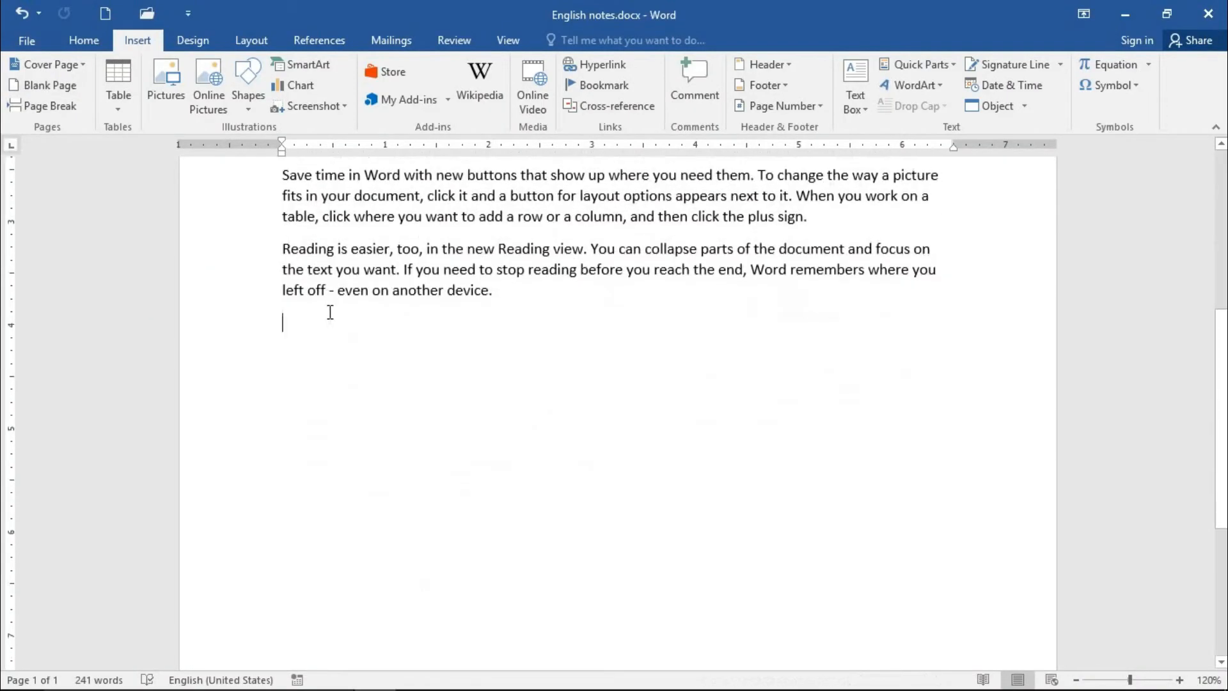
type("summary")
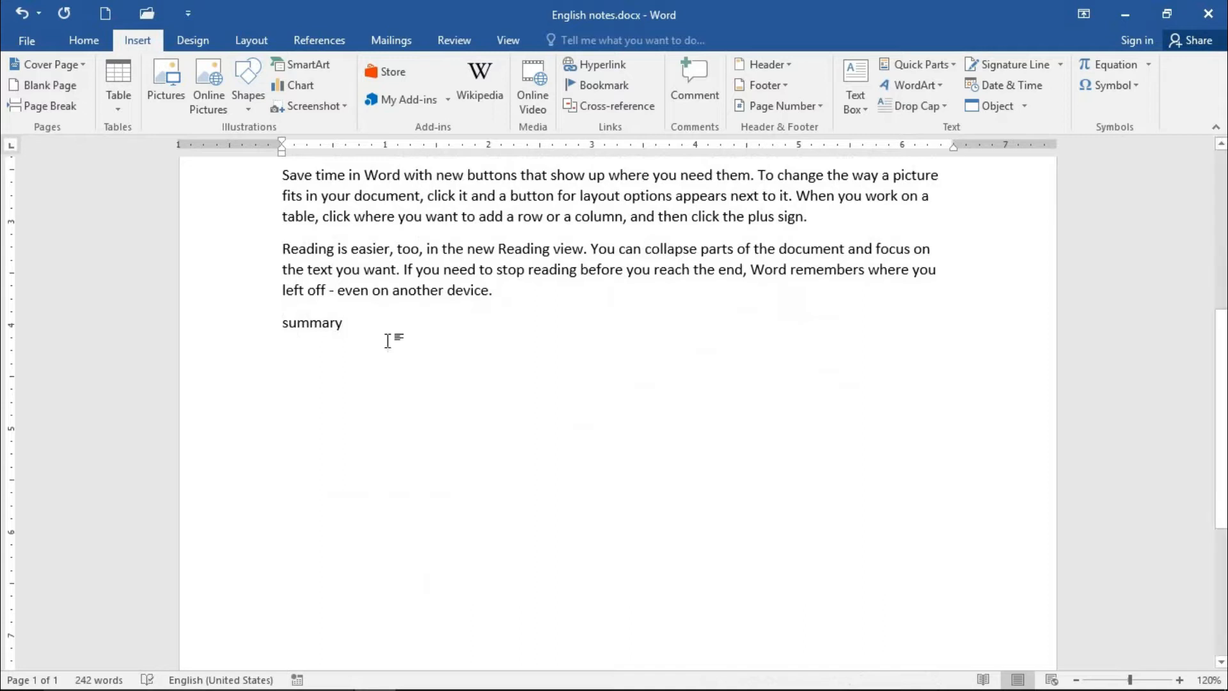
key("Return")
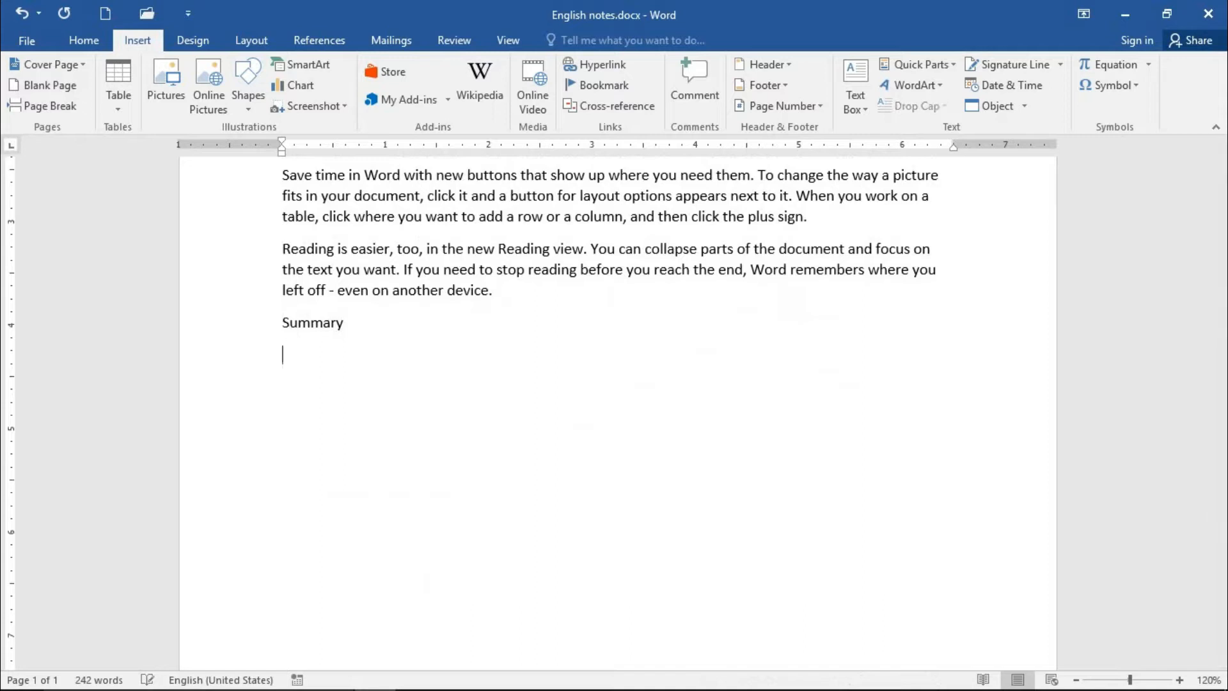
- Add an "Author" label under Summary, with a left tab stop at about 3.5 inches, and advance to that stop
type("author")
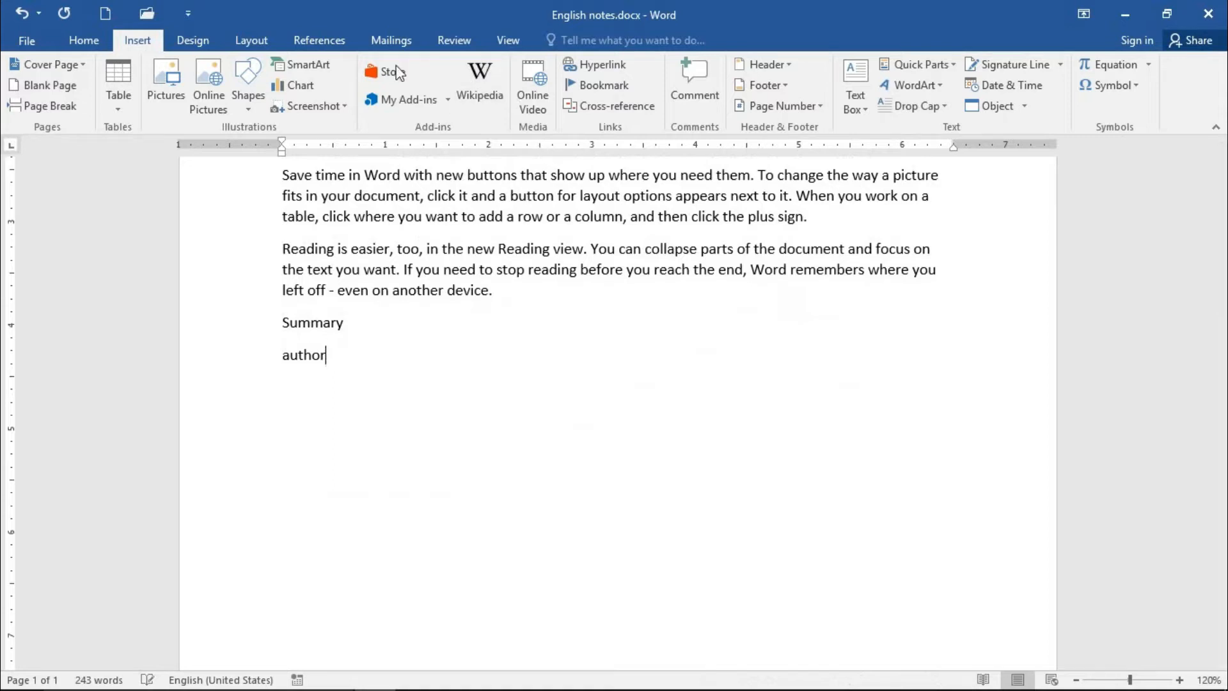
left_click(650, 147)
key("Tab")
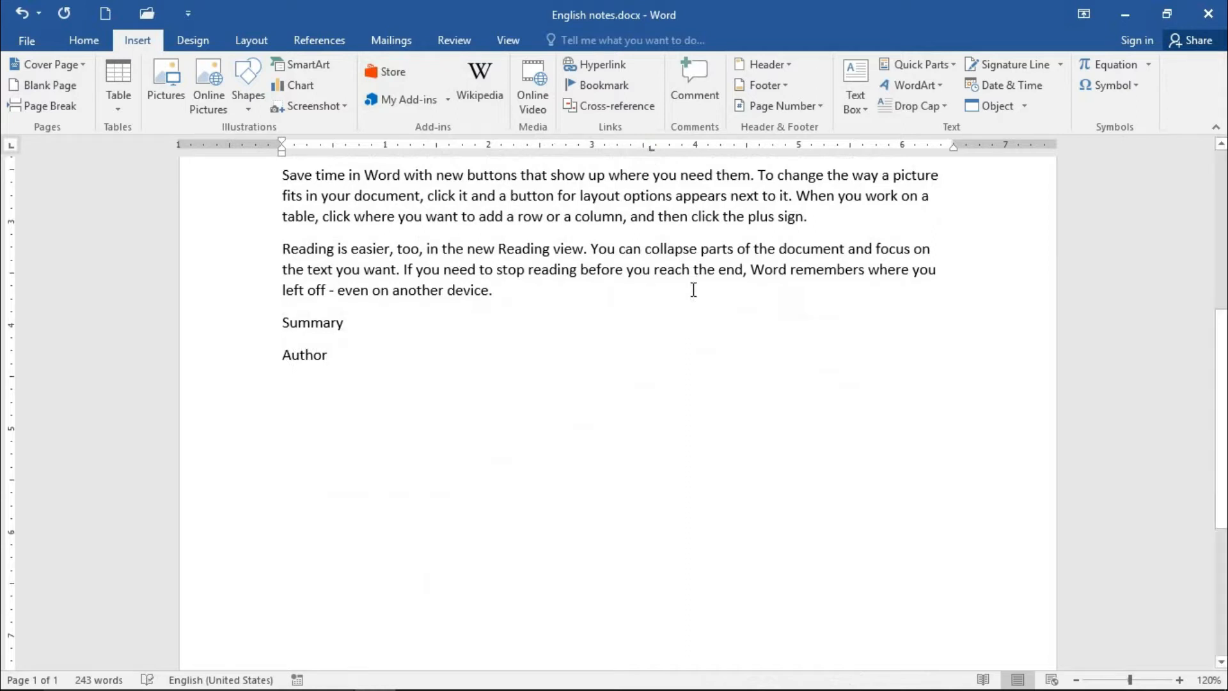
- Insert the Author document property at the tab stop beside the "Author" label and start a new line below
left_click(921, 65)
mouse_move(1089, 109)
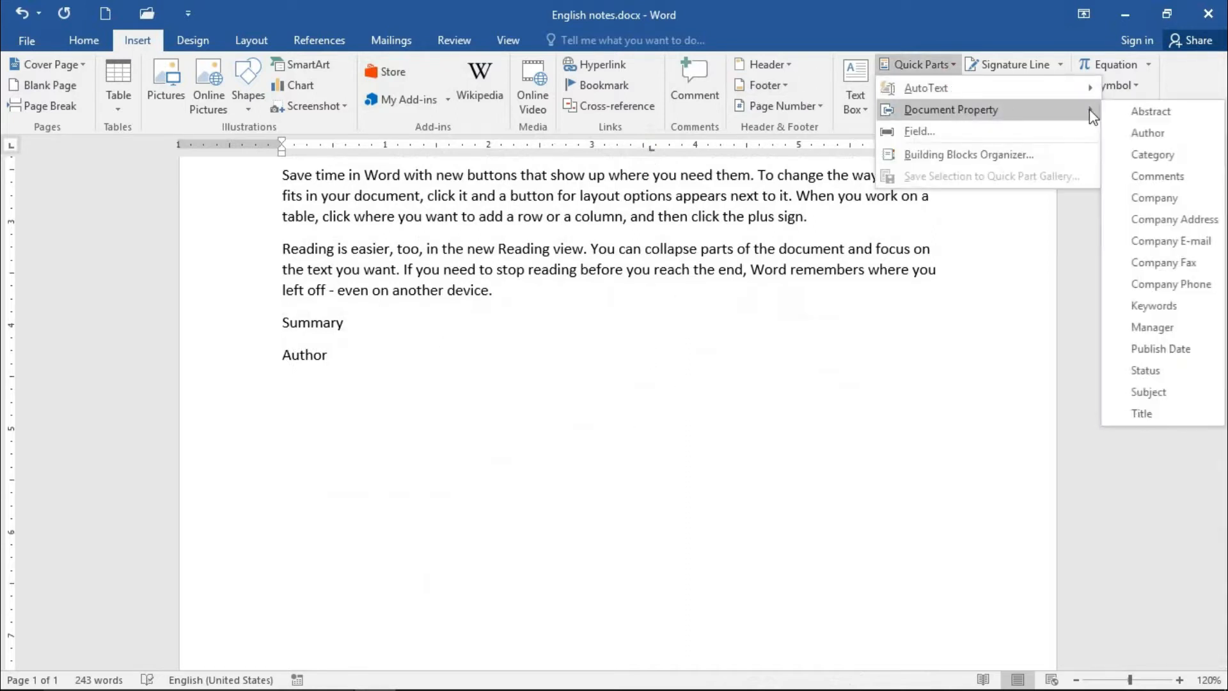
left_click(1152, 132)
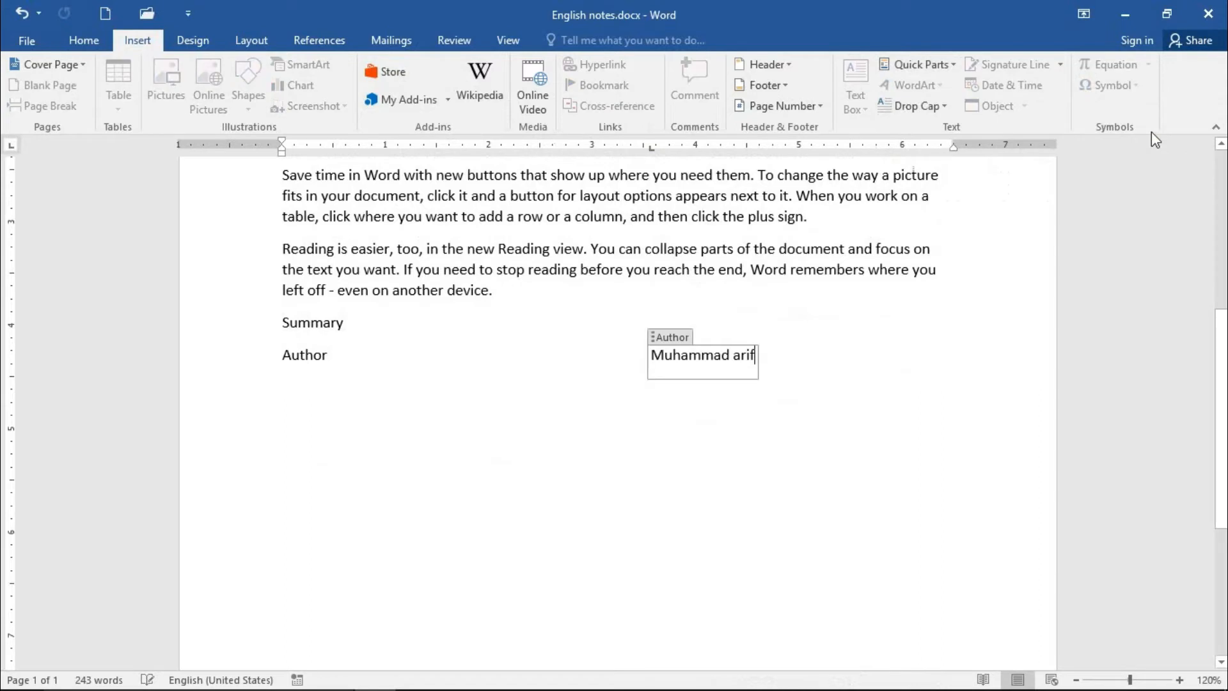
left_click(823, 372)
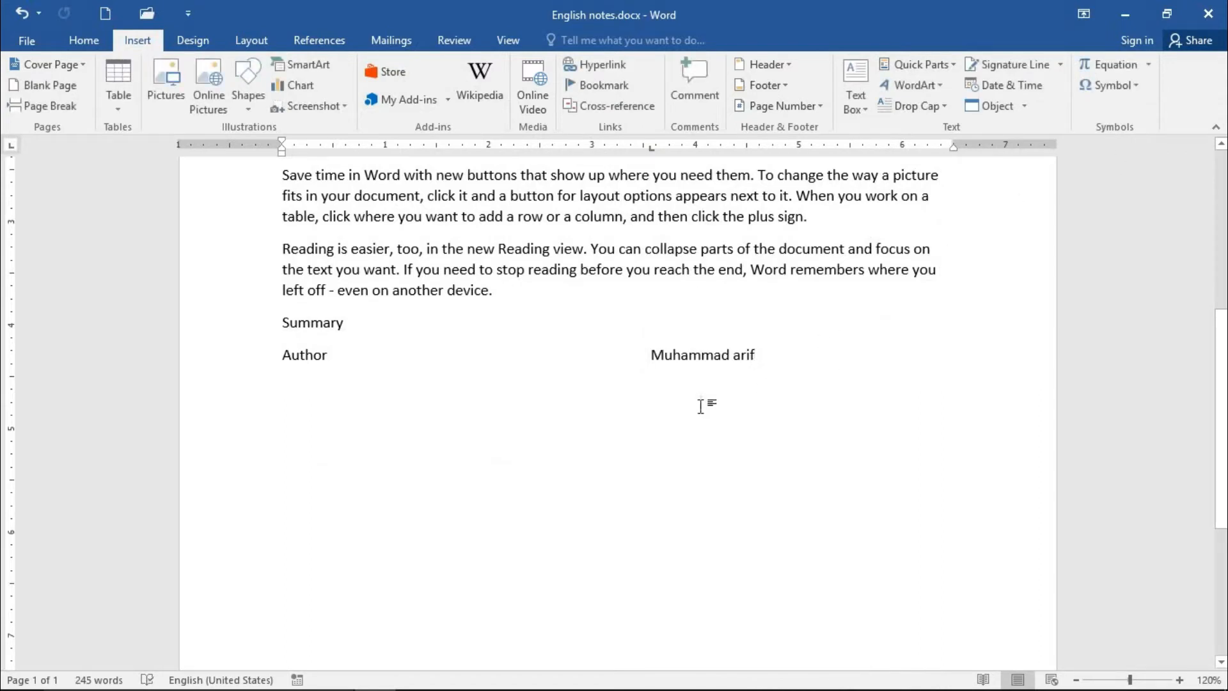
key("Return")
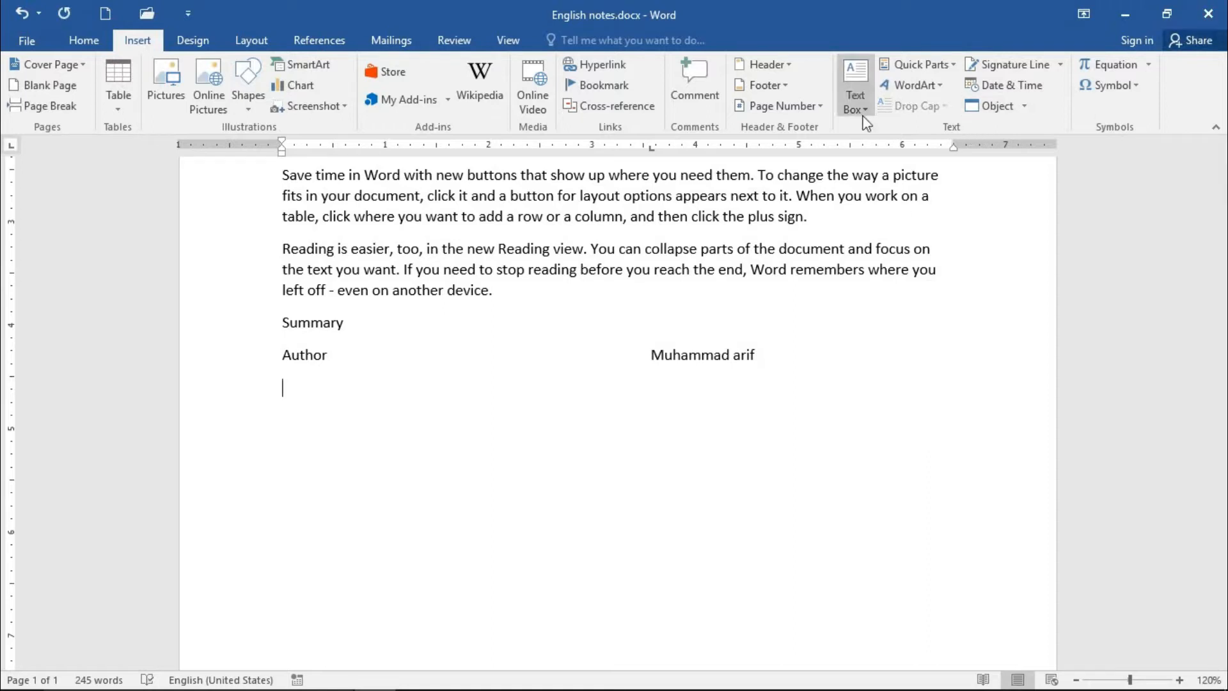
left_click(948, 64)
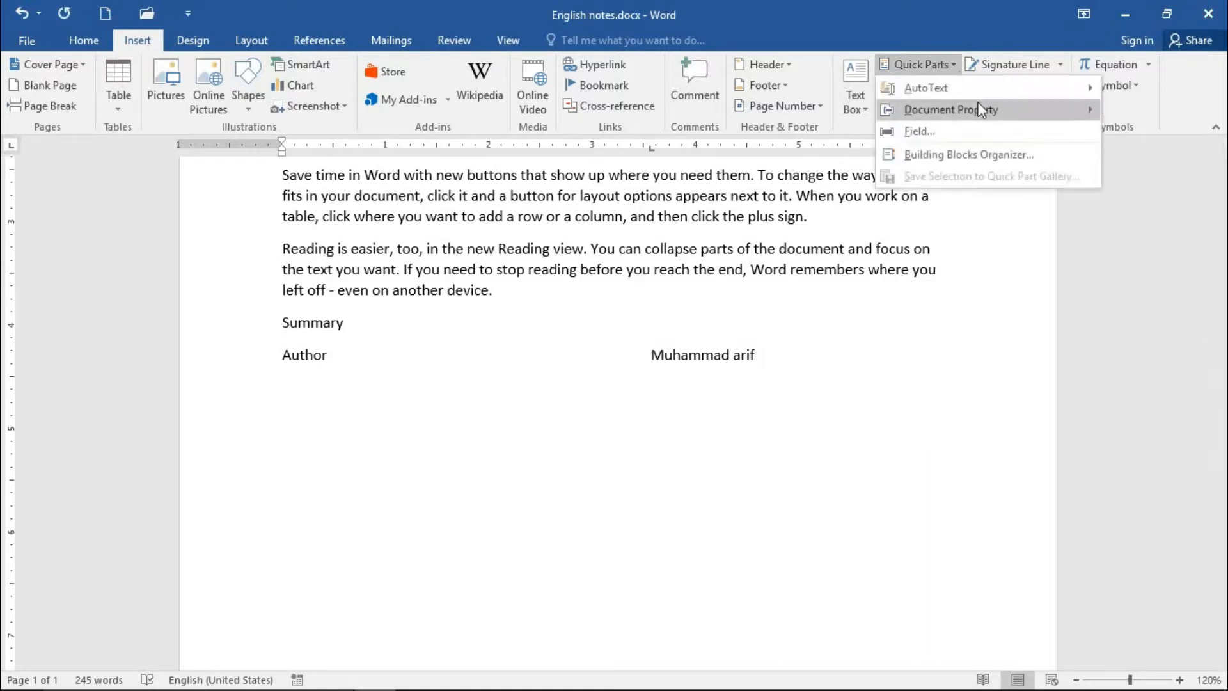
mouse_move(979, 106)
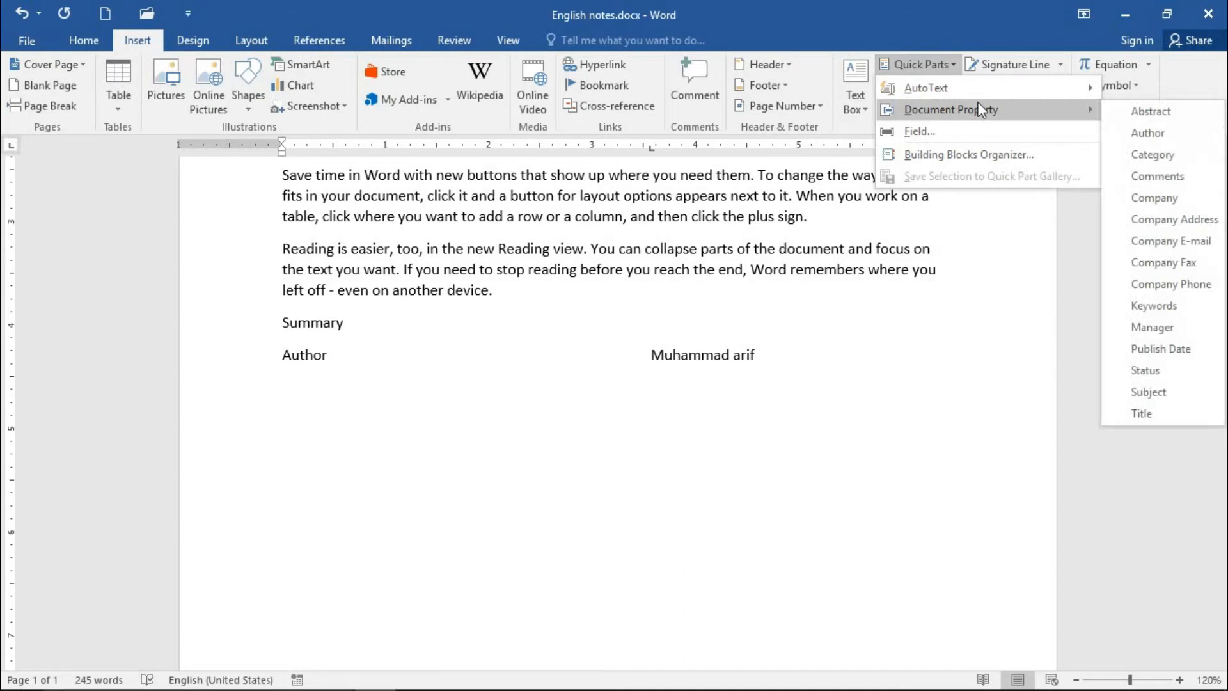
left_click(298, 406)
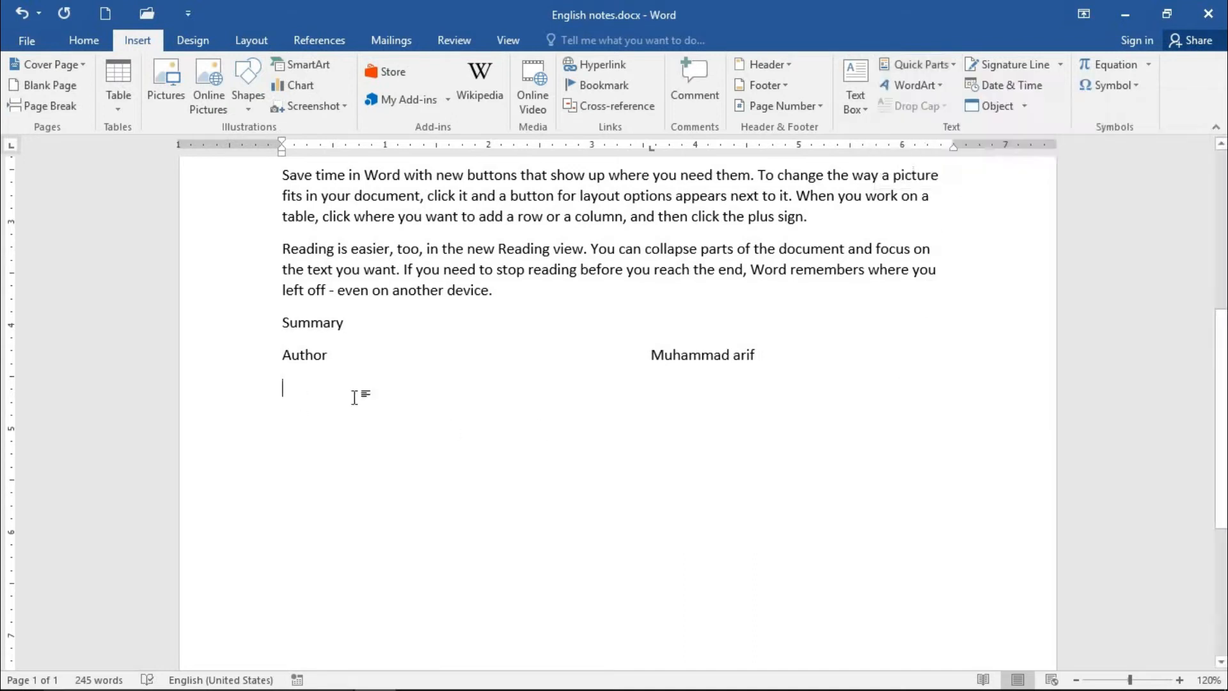
- Add a "Title" label under Author, insert the Title document property at the tab stop beside it, and start a new line
type("title")
key("Tab")
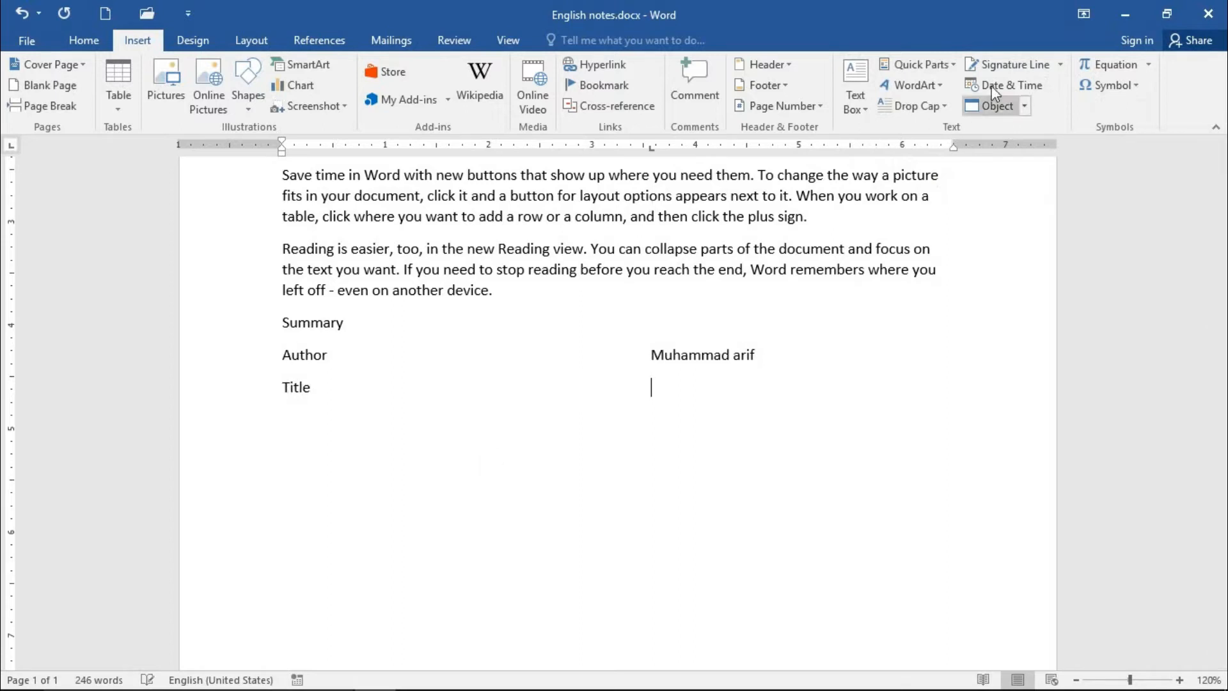
left_click(956, 68)
mouse_move(965, 112)
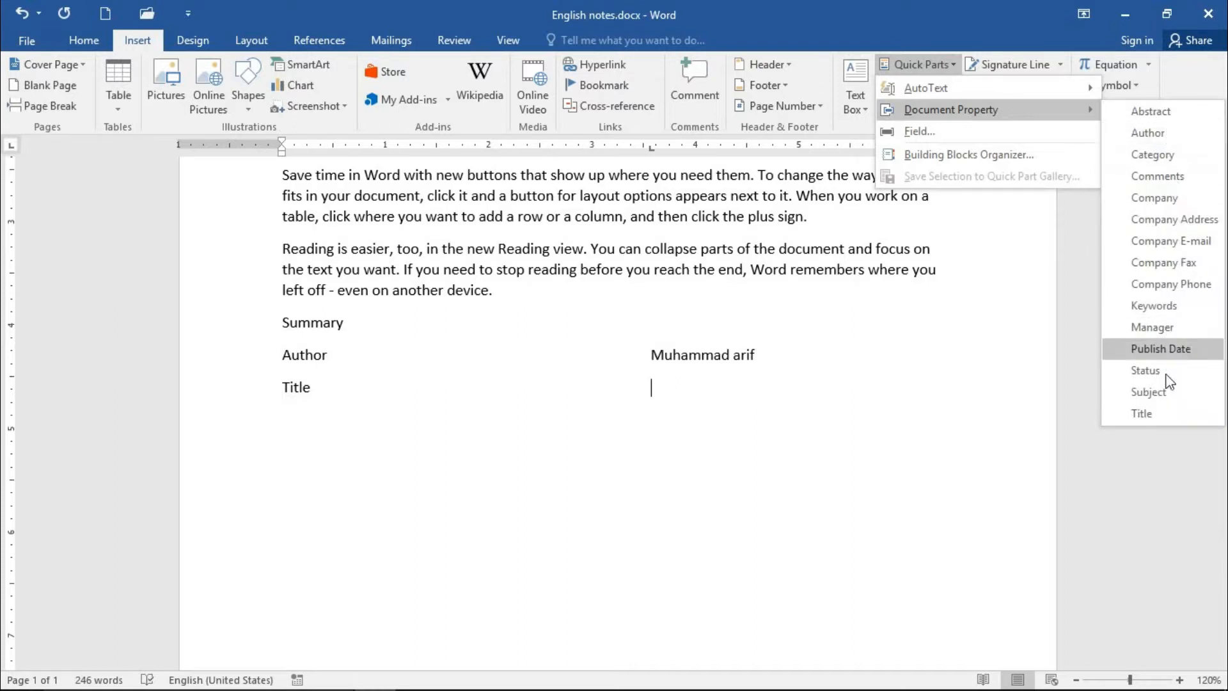
left_click(1161, 416)
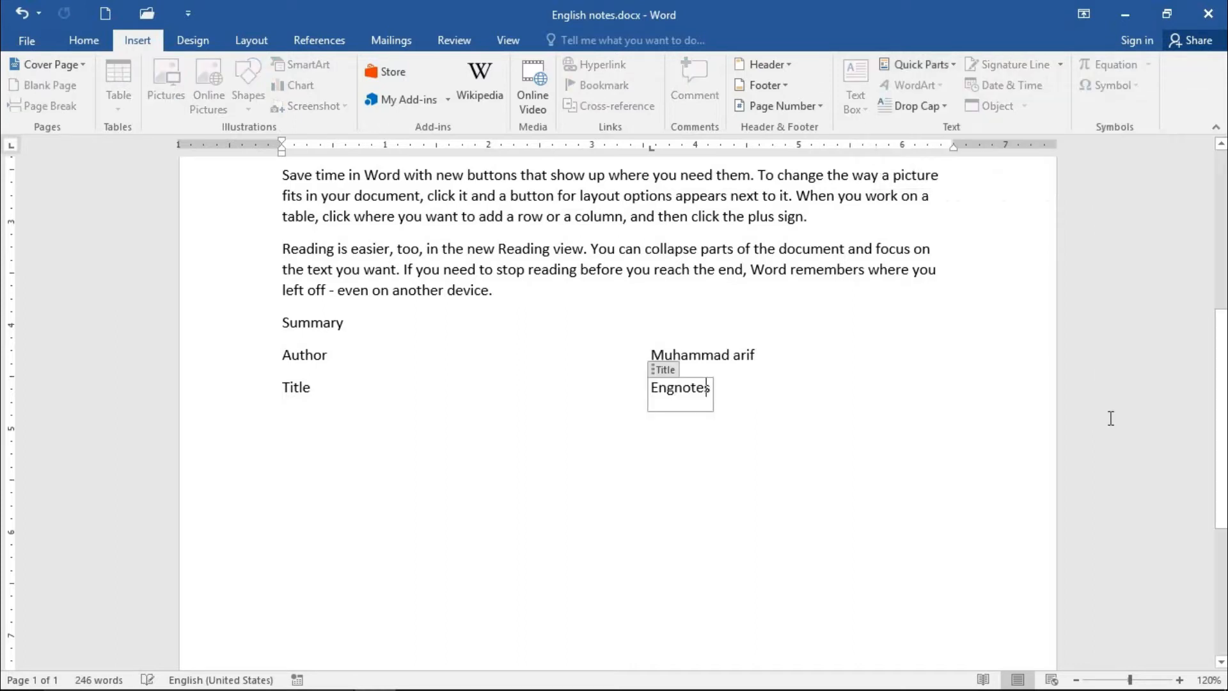
left_click(849, 424)
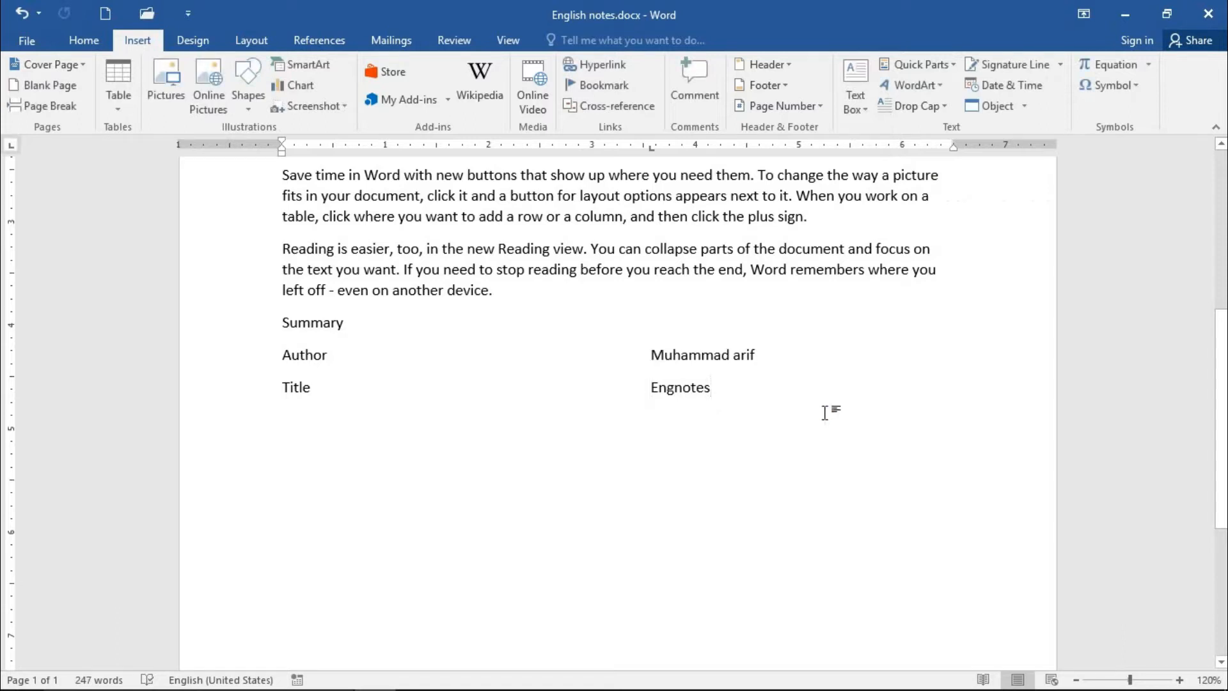
key("Return")
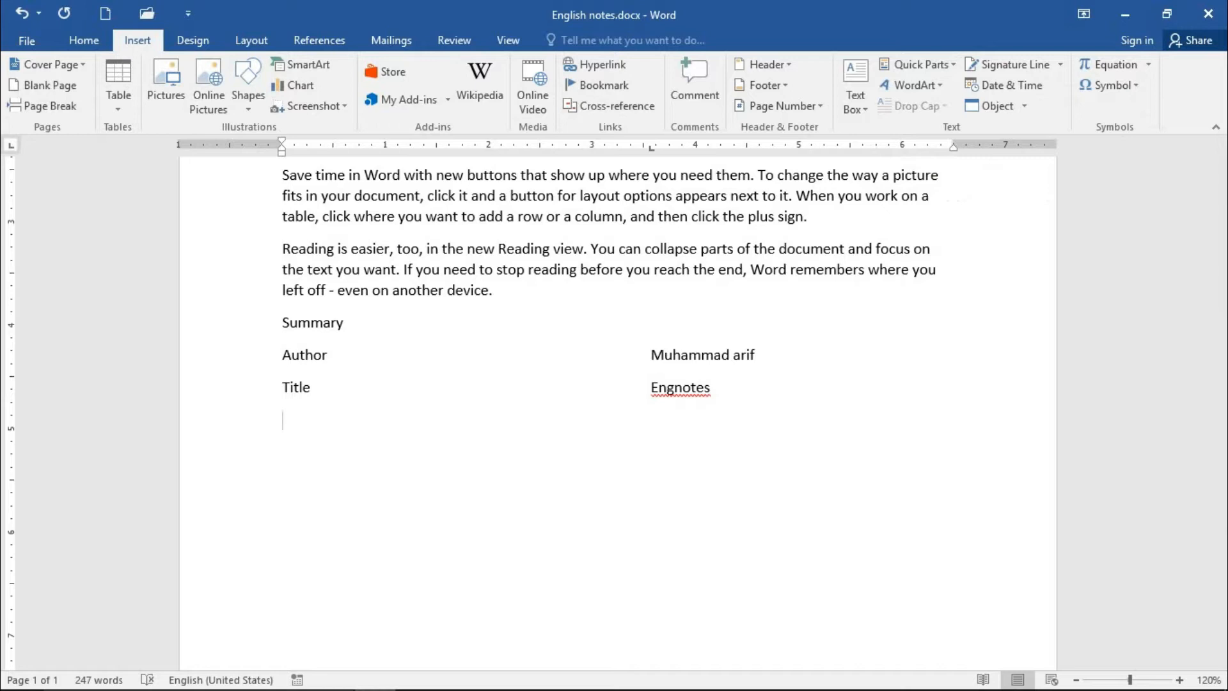
- Add a "Comments" label under Title and insert the Comments document property at the tab stop beside it
type("comments")
key("Tab")
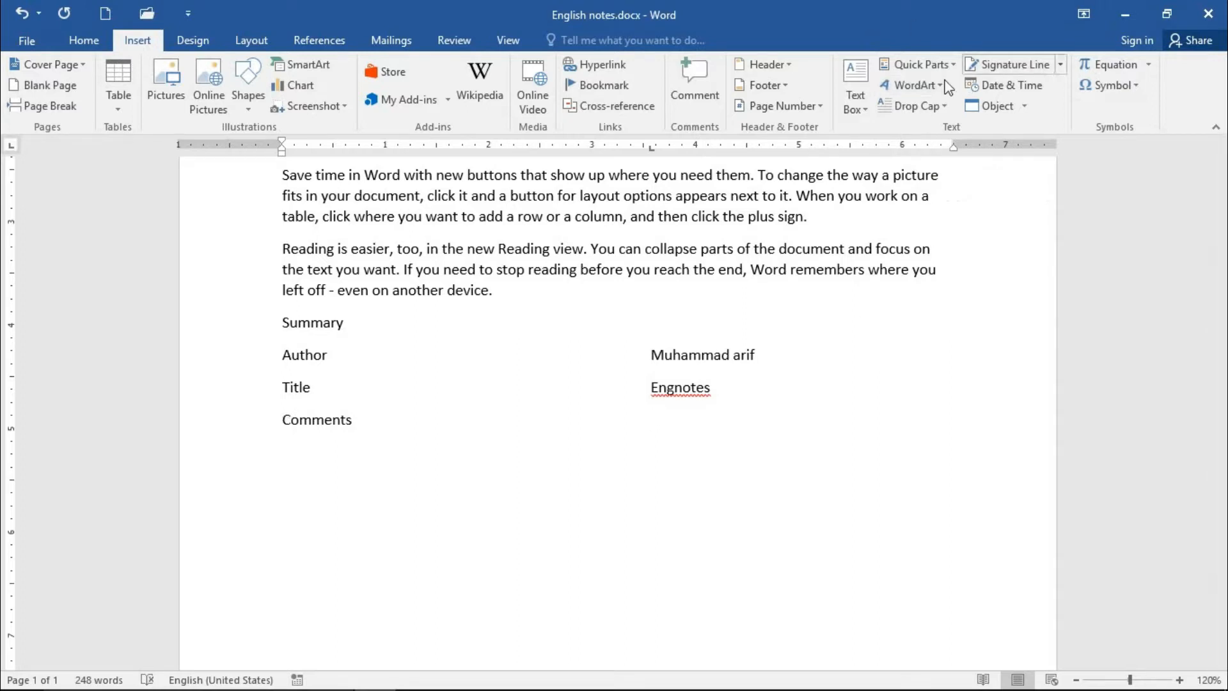
left_click(918, 64)
mouse_move(1065, 115)
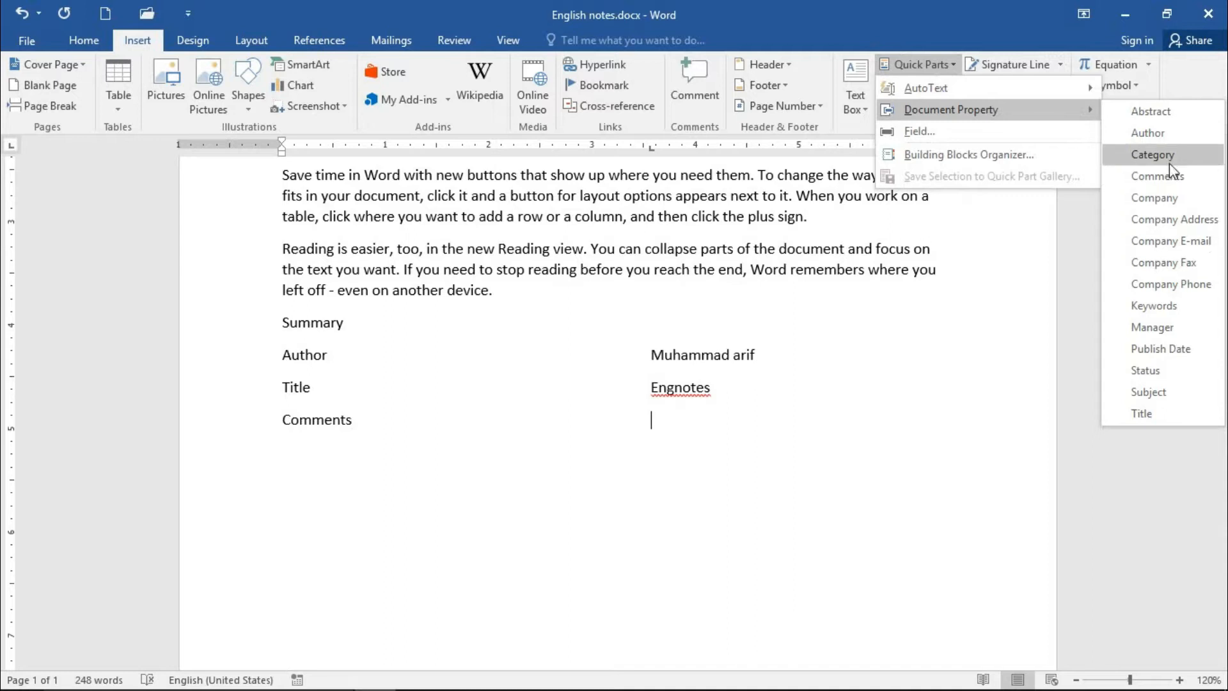
left_click(1157, 176)
left_click(801, 439)
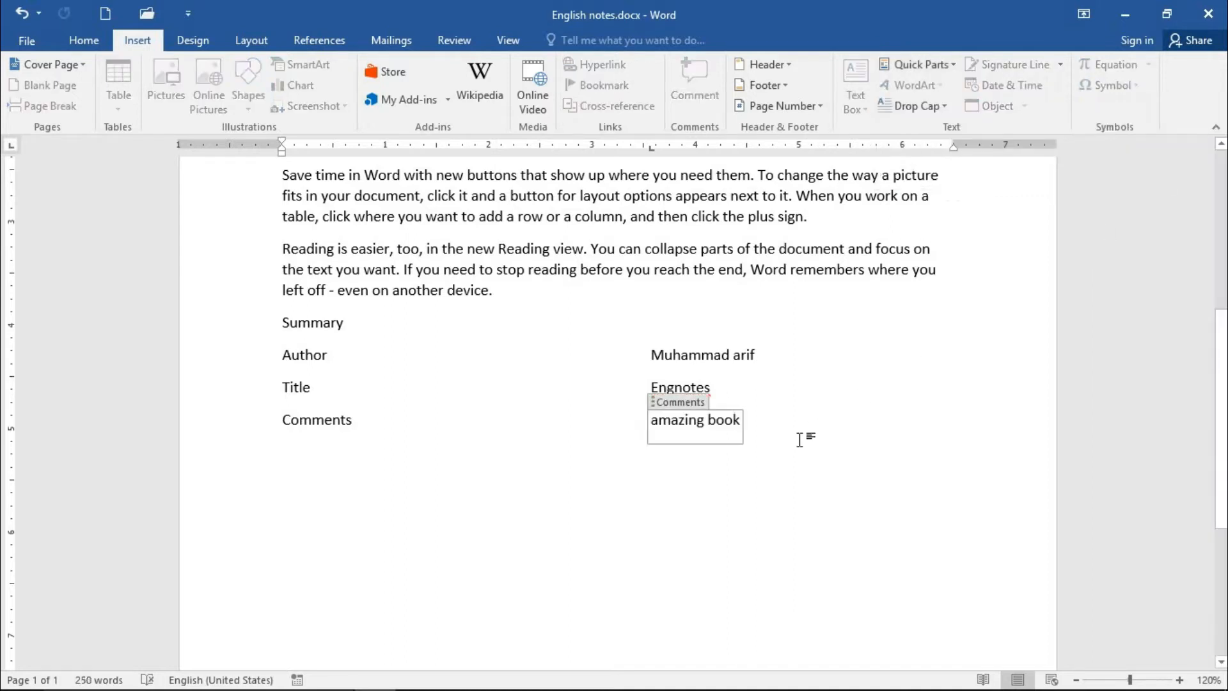
- Check the user name in Word's general options that supplies the Author property, and return to the page
left_click_drag(641, 352, 775, 370)
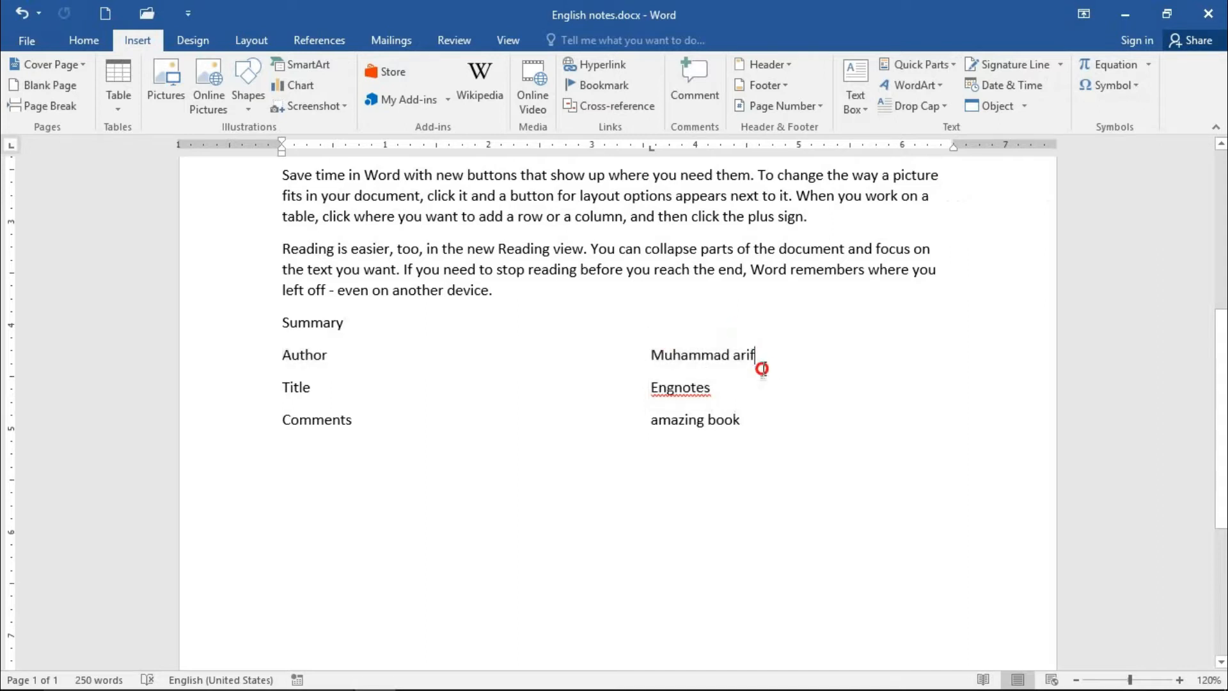
left_click(26, 40)
left_click(32, 444)
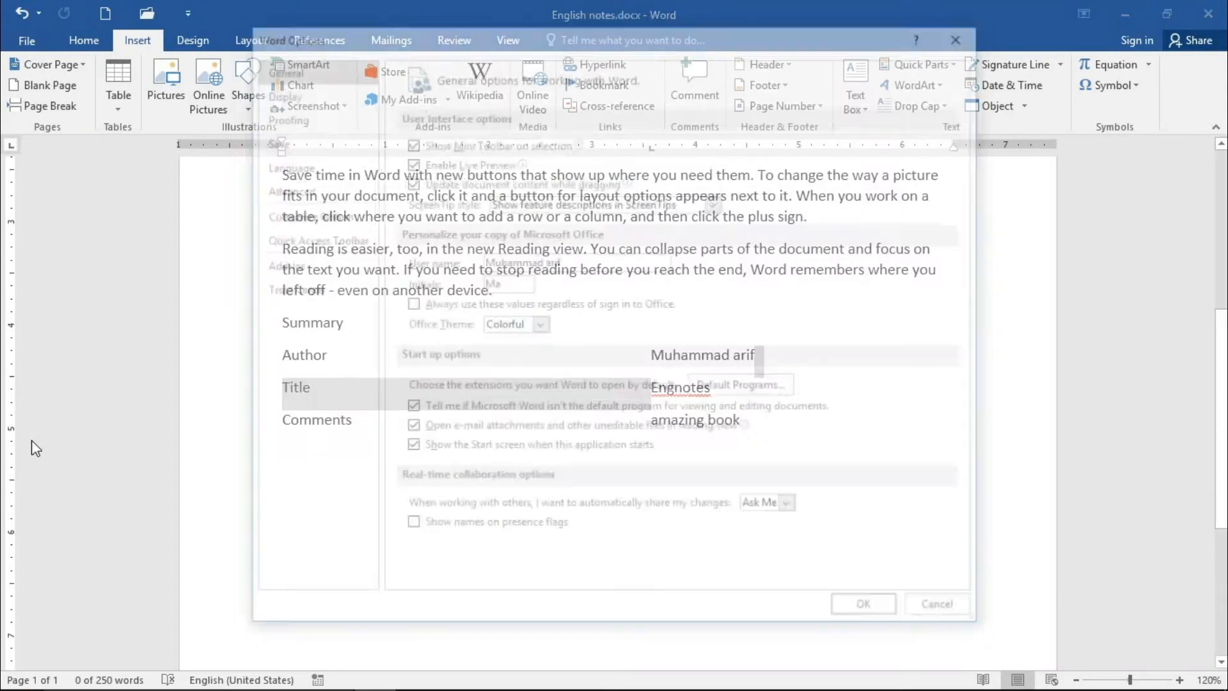
left_click_drag(575, 260, 470, 262)
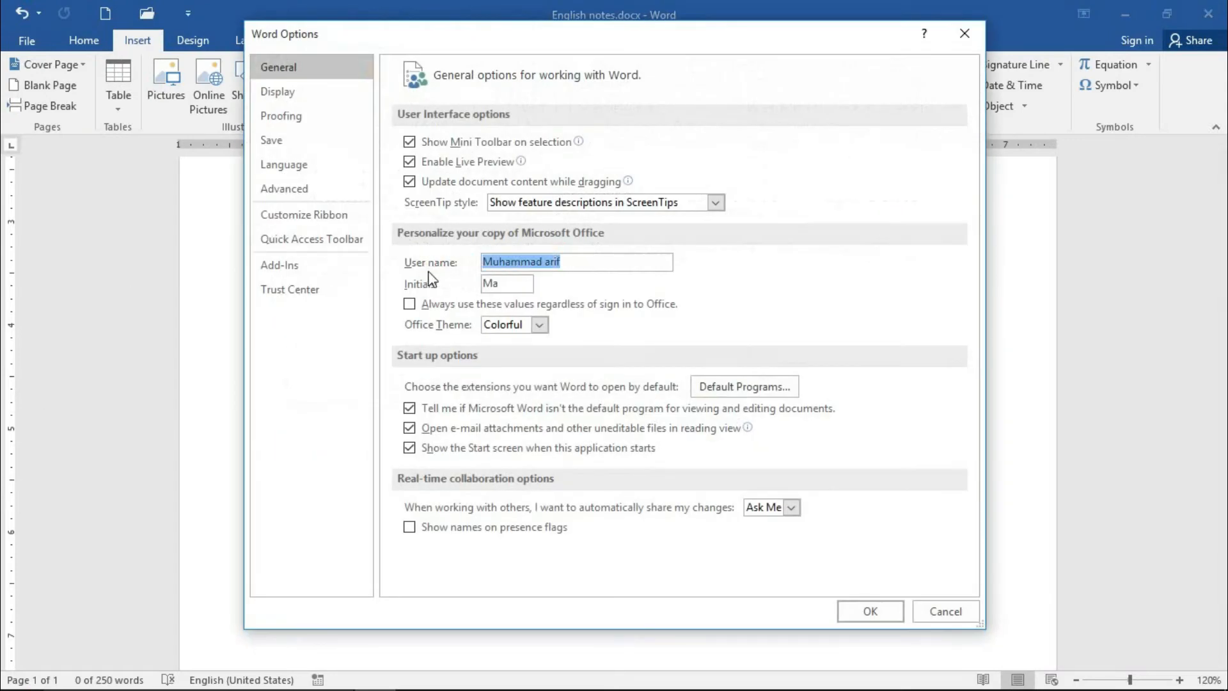
left_click(871, 611)
left_click(807, 503)
- Review the document text and its summary section alongside the list of available document properties
scroll(808, 504, "up", 5)
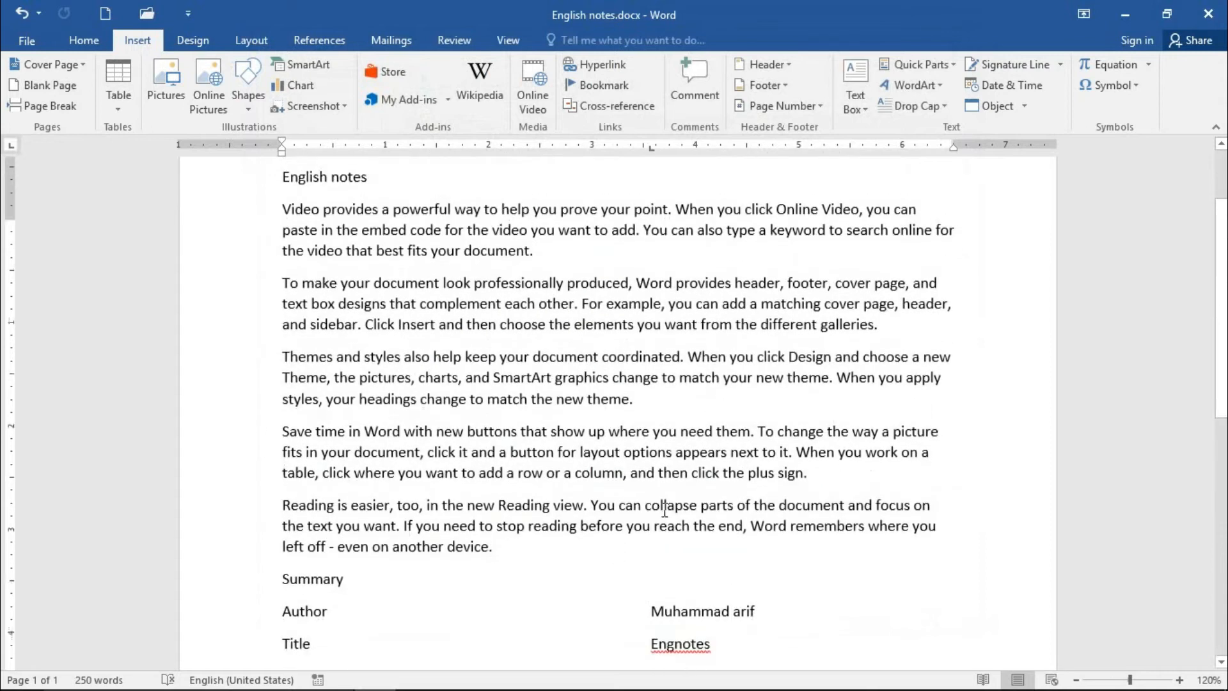
left_click(916, 64)
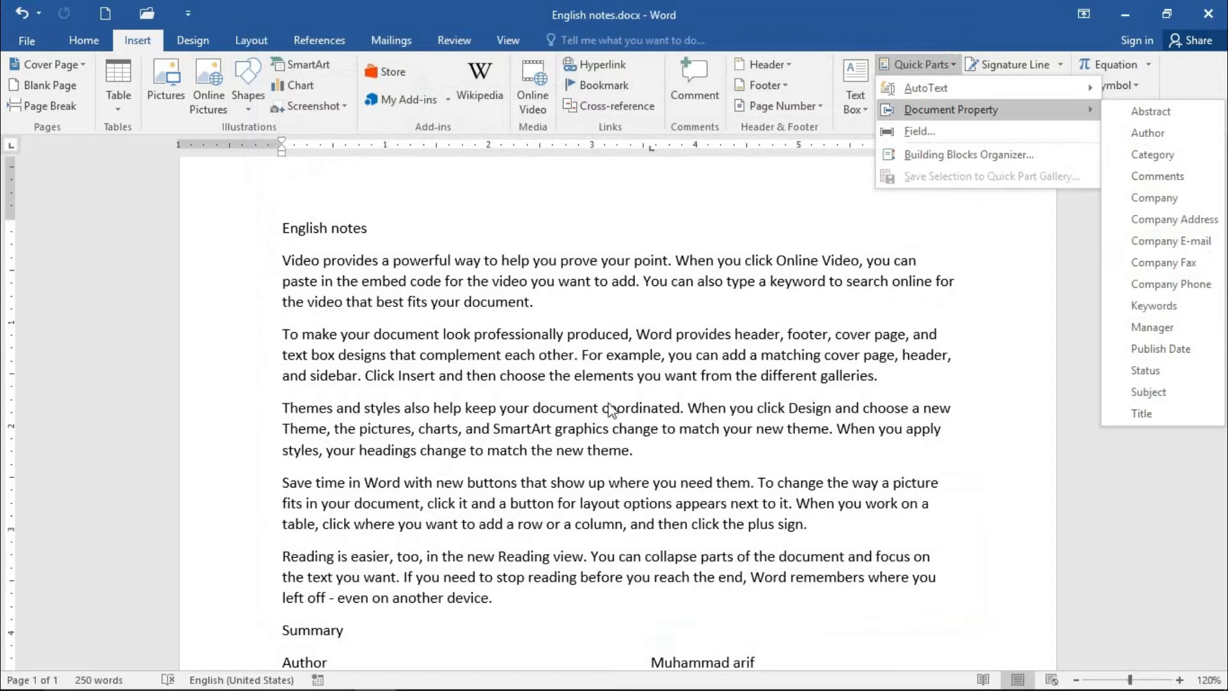
scroll(670, 366, "down", 2)
scroll(669, 366, "down", 1)
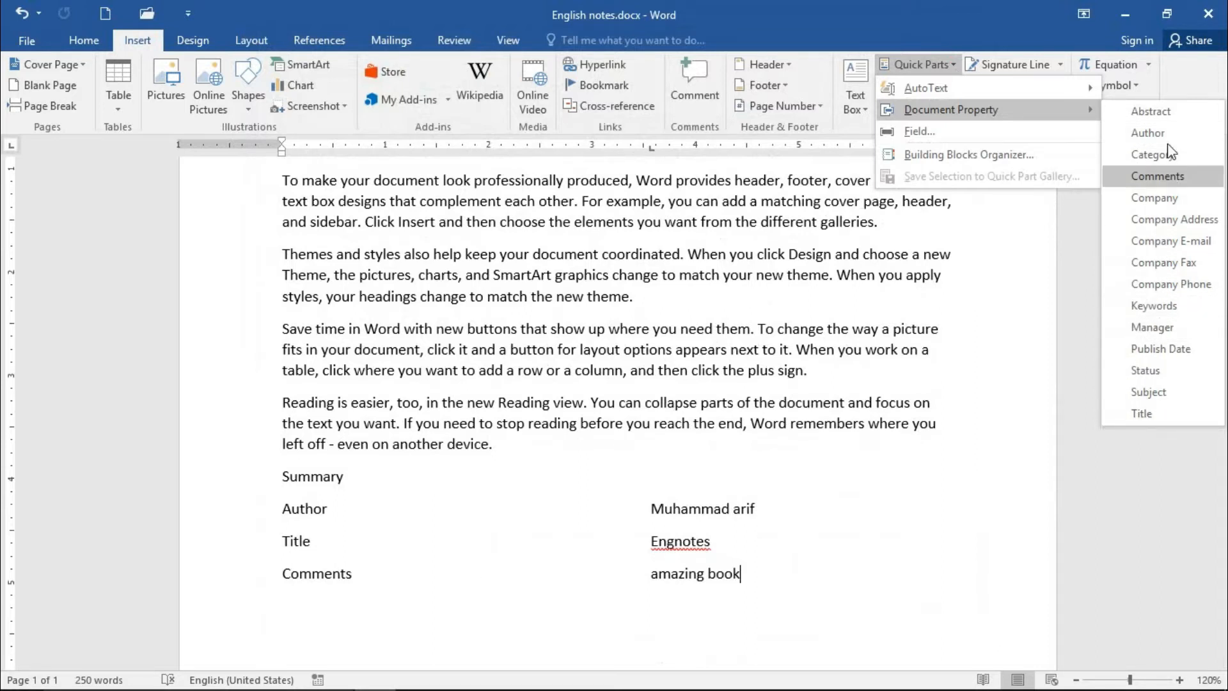
left_click(825, 588)
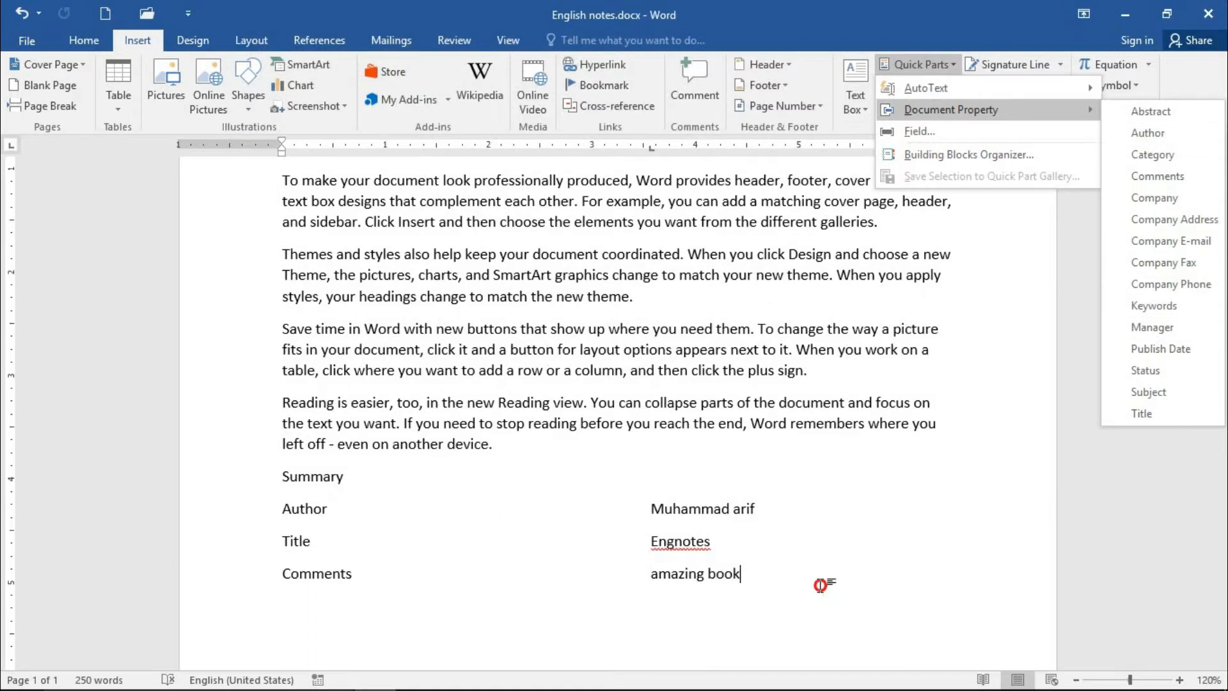
scroll(631, 499, "up", 3)
scroll(625, 502, "down", 5)
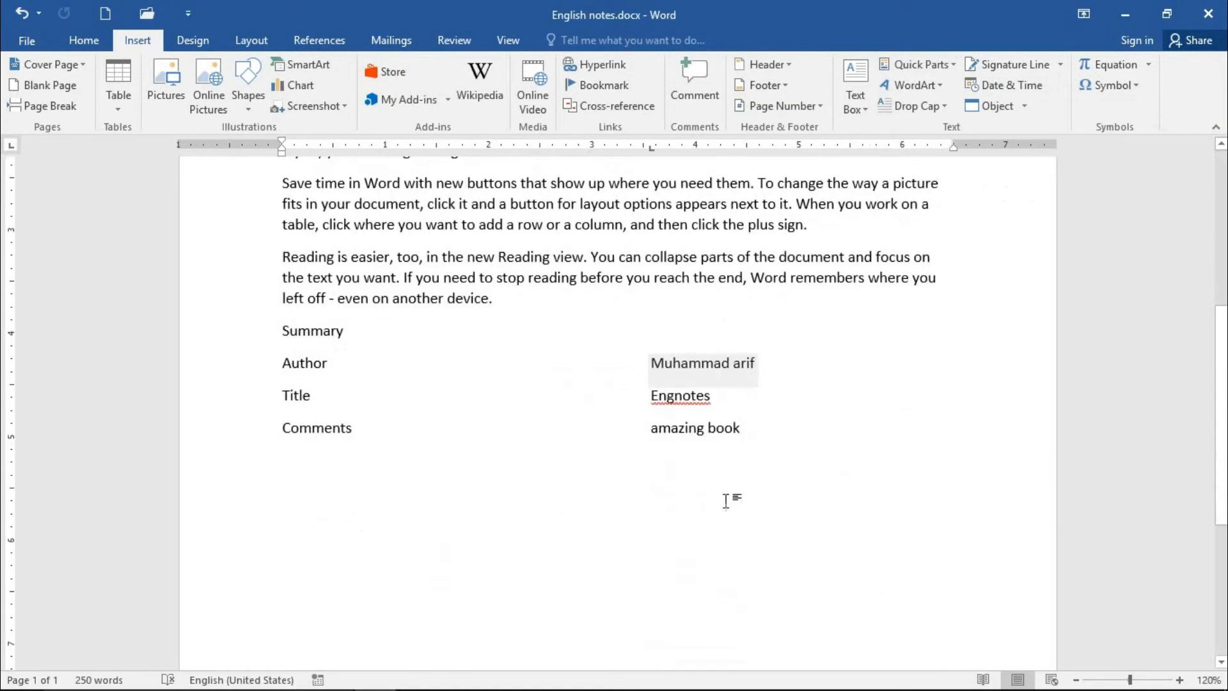
scroll(727, 499, "up", 6)
- Create a new blank document and browse the field names available for insertion, without inserting any
left_click(103, 14)
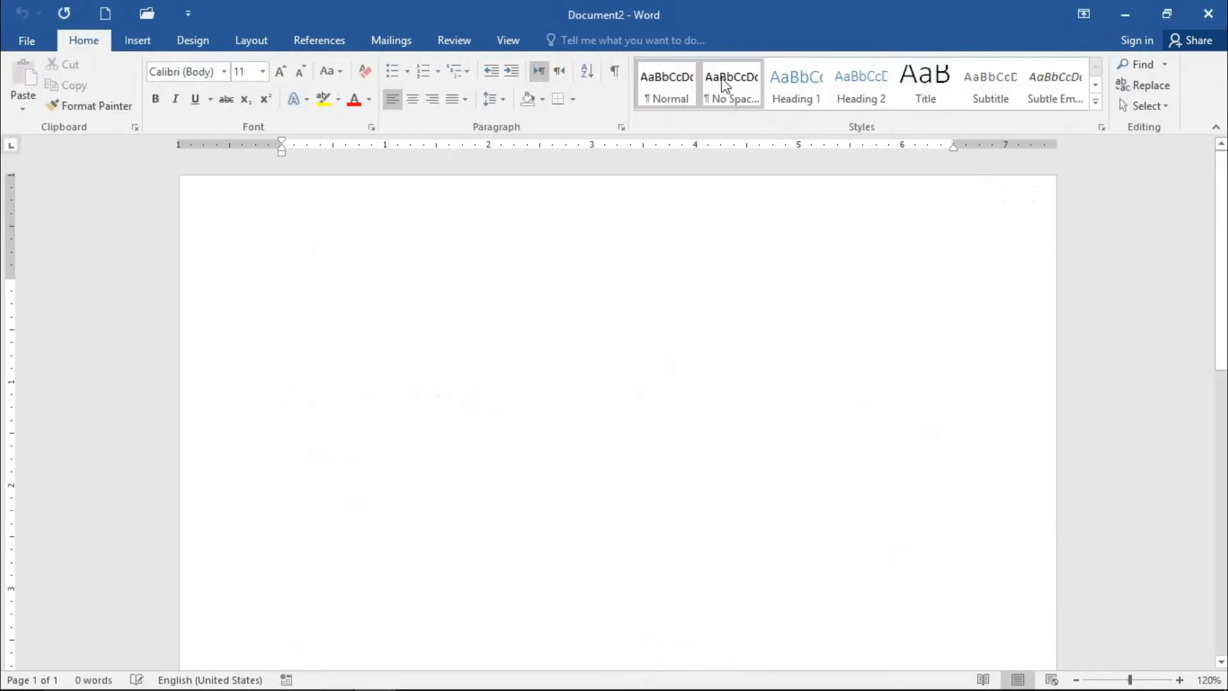
left_click(149, 43)
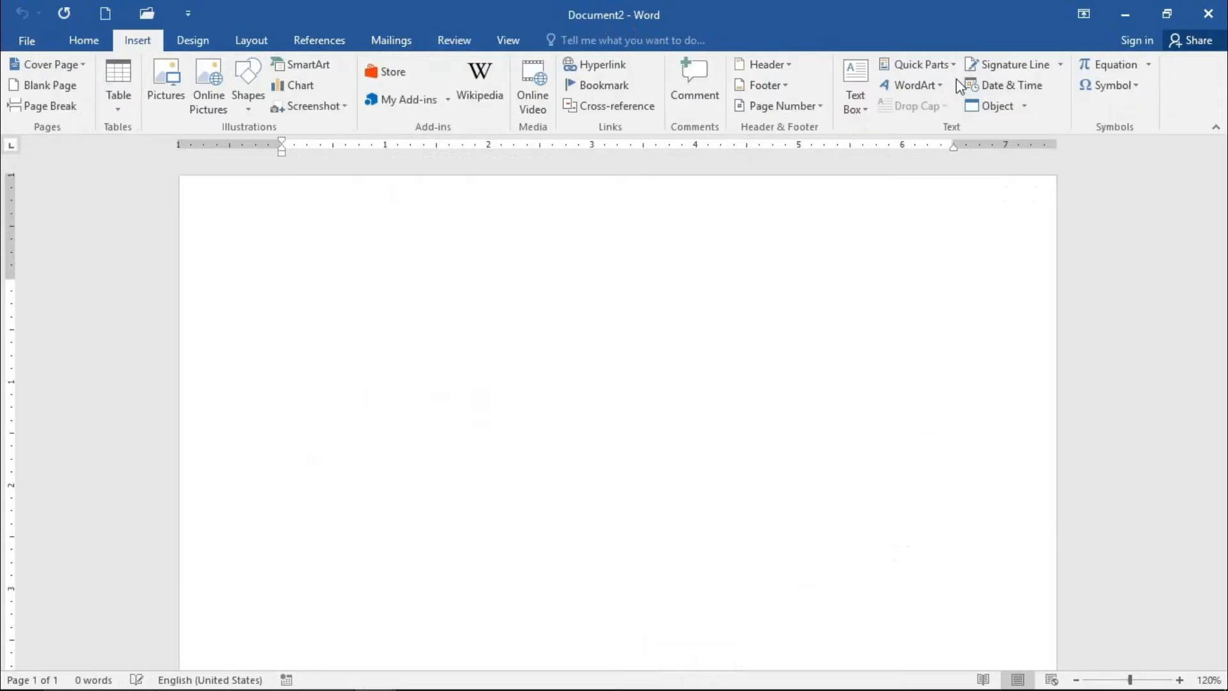
left_click(956, 73)
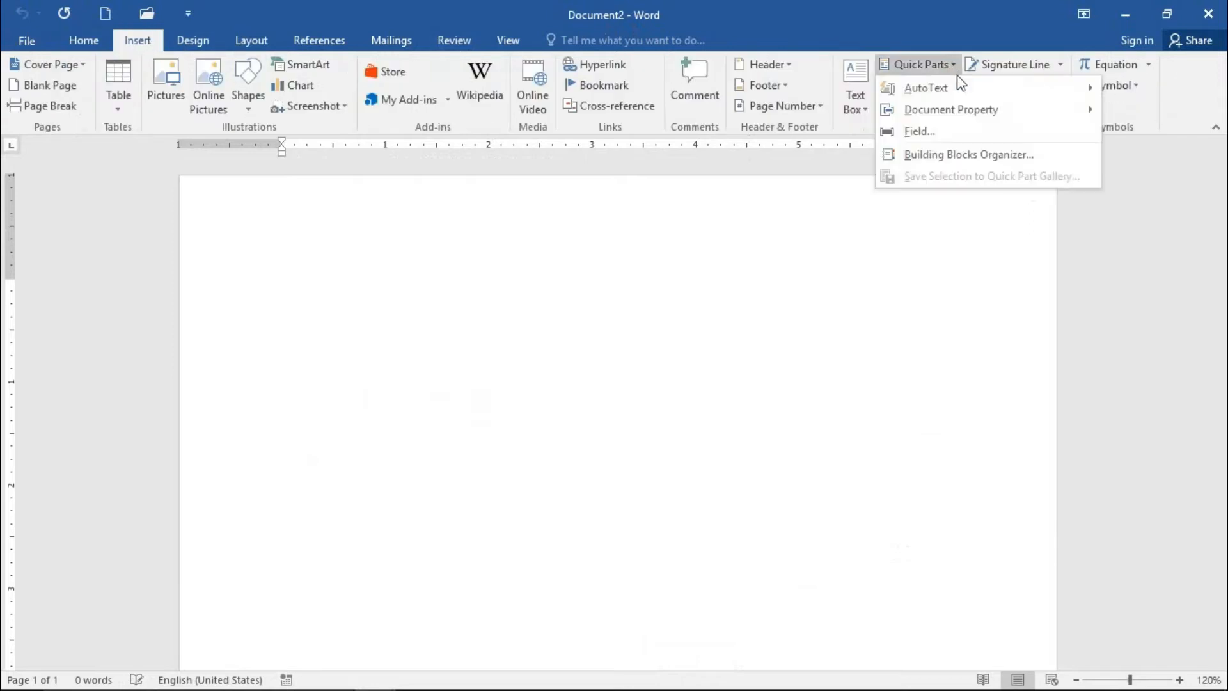
left_click(948, 132)
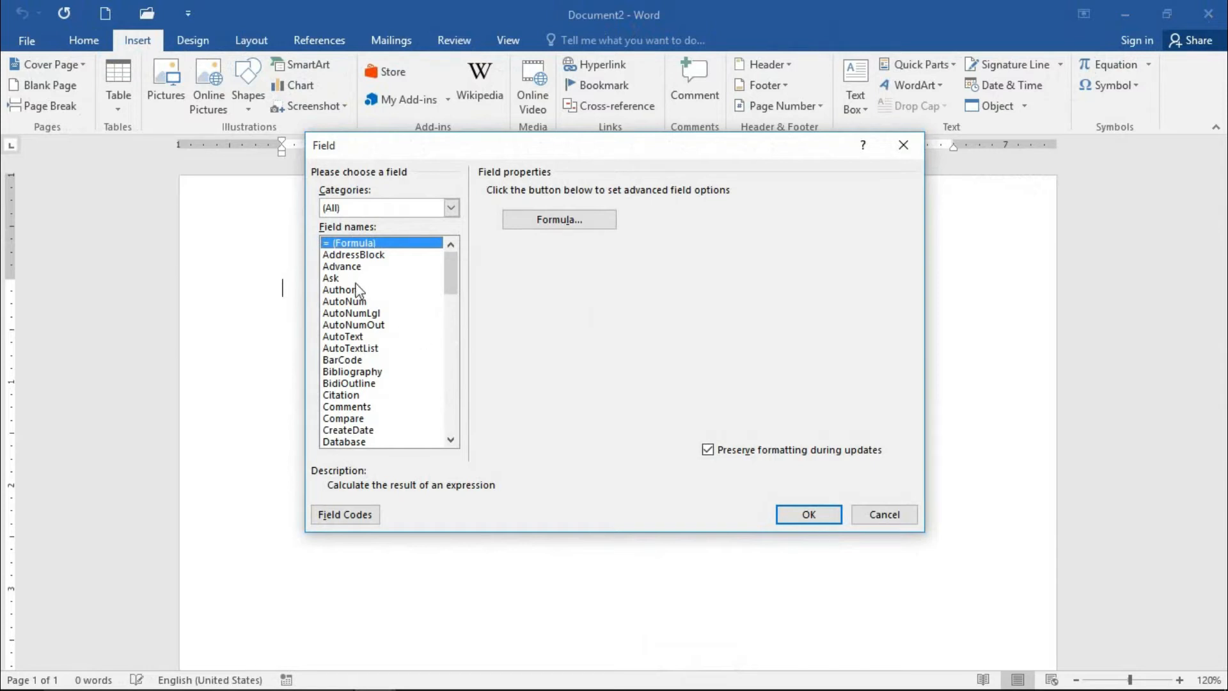
scroll(368, 349, "down", 1)
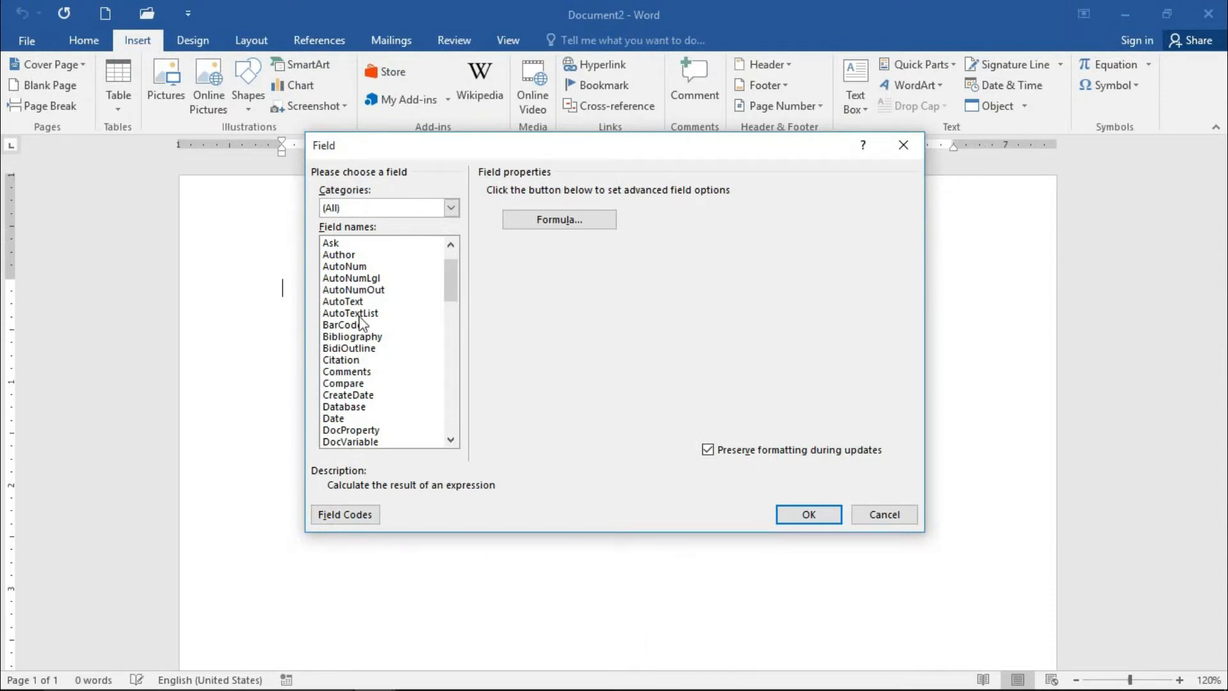
scroll(360, 317, "down", 8)
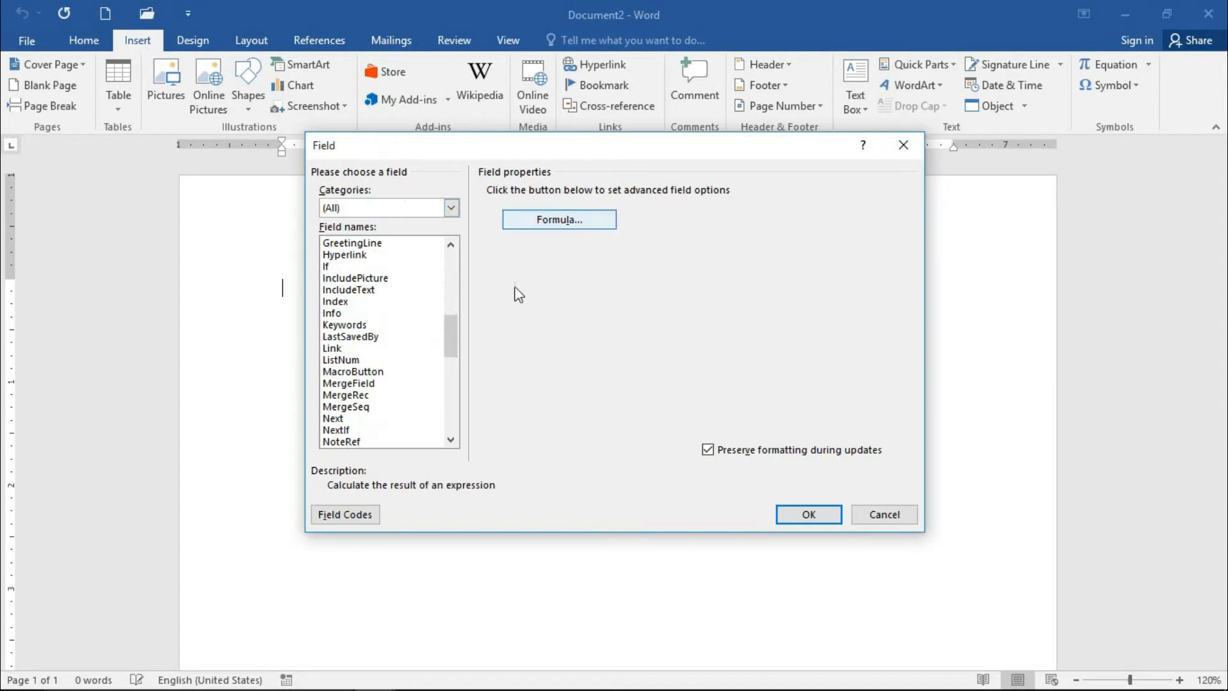
left_click(890, 516)
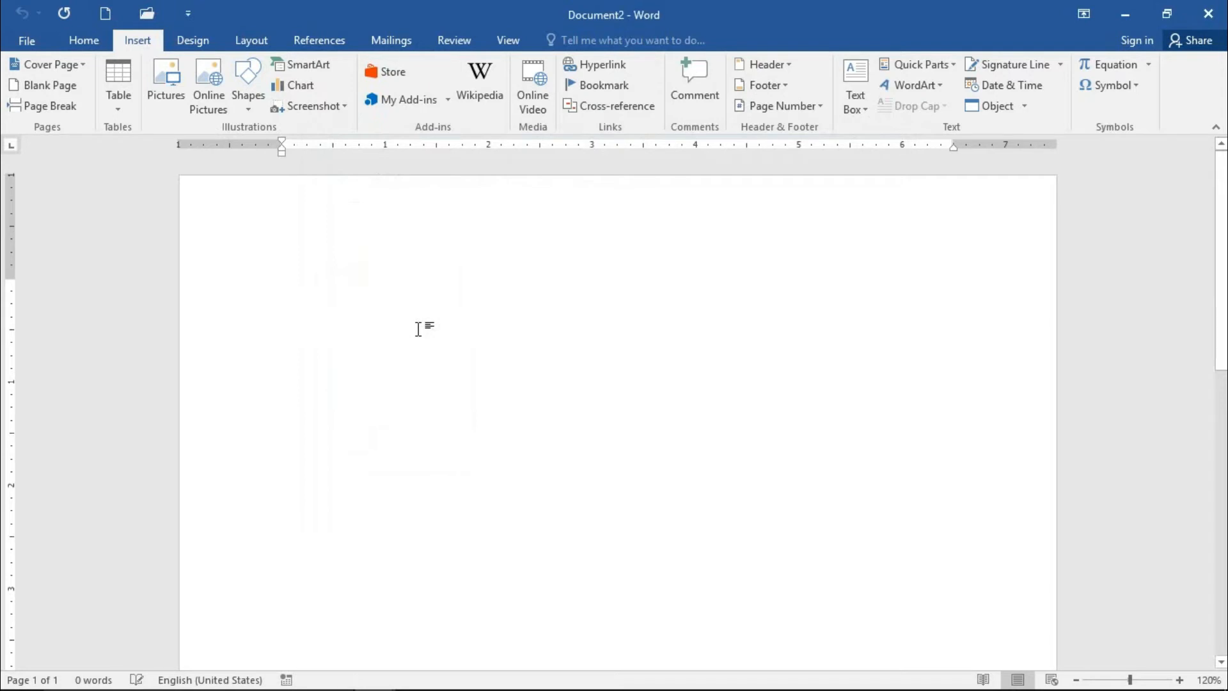
- Insert an Excel spreadsheet into the blank document, leave its editing mode, and undo the insertion
left_click(118, 109)
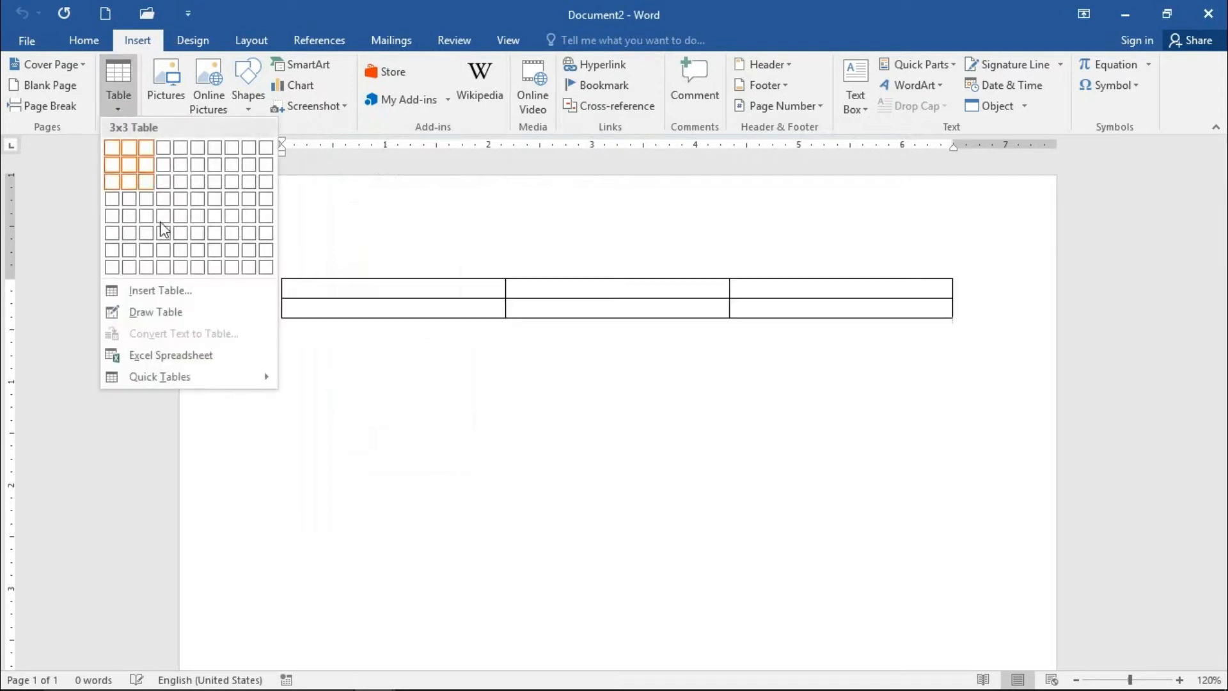
left_click(201, 356)
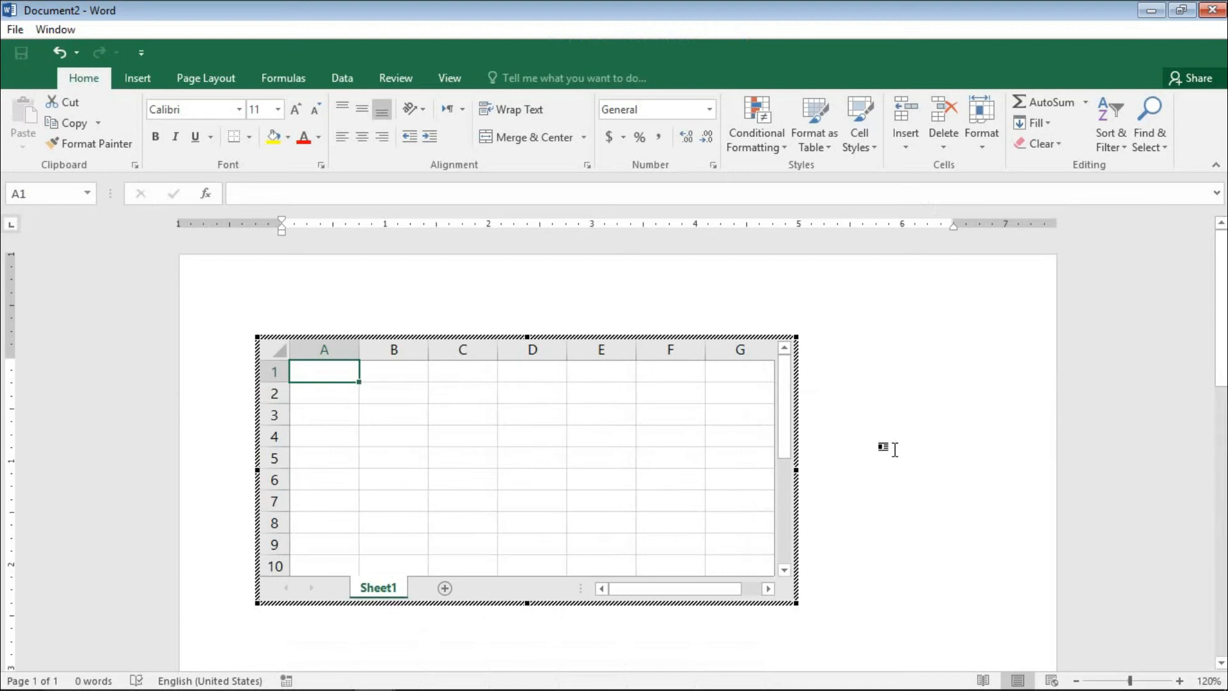
left_click(896, 449)
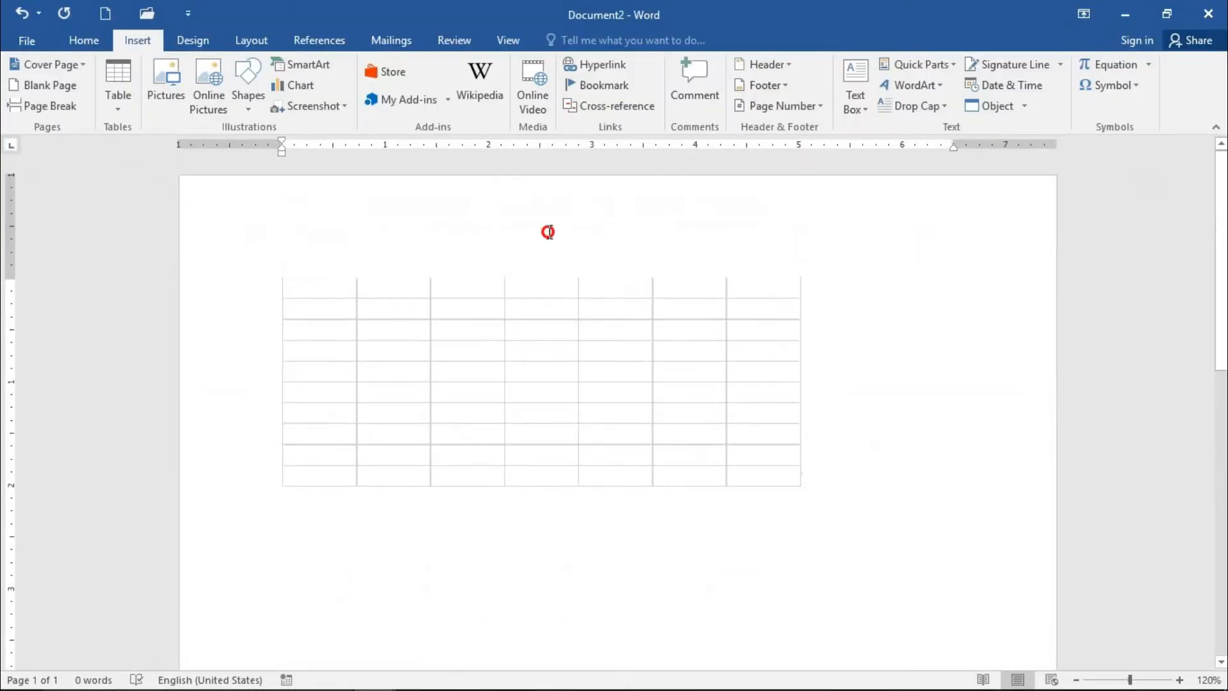
key("ctrl+z")
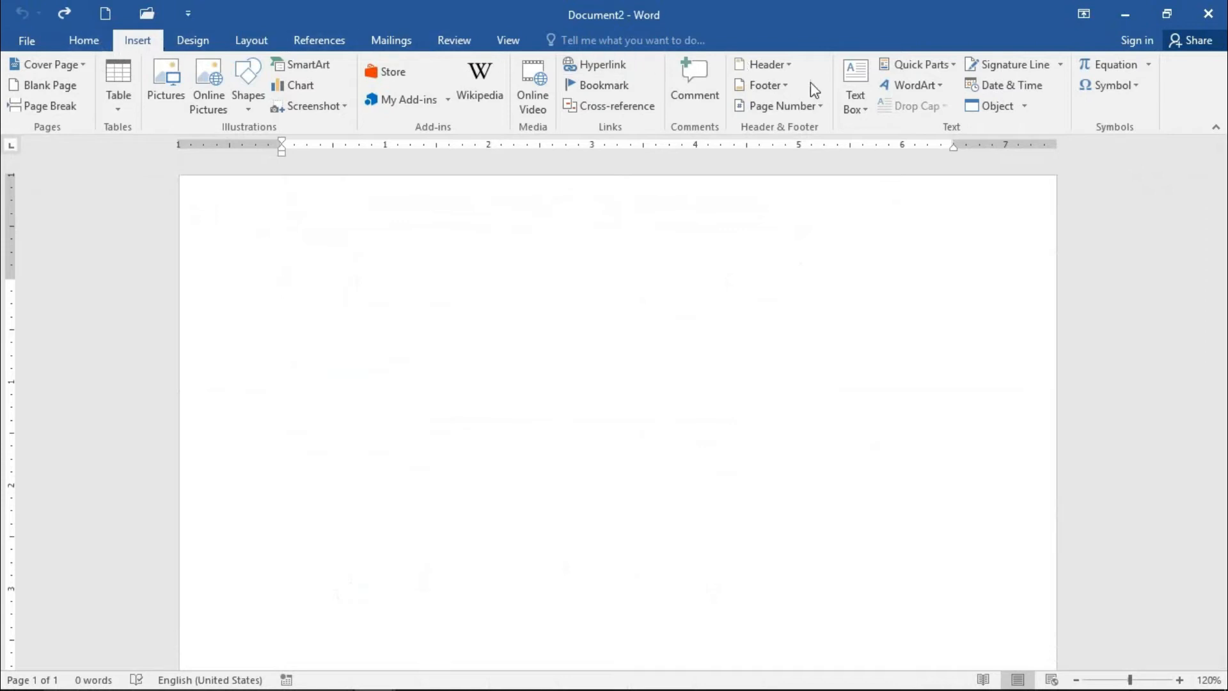
left_click(946, 62)
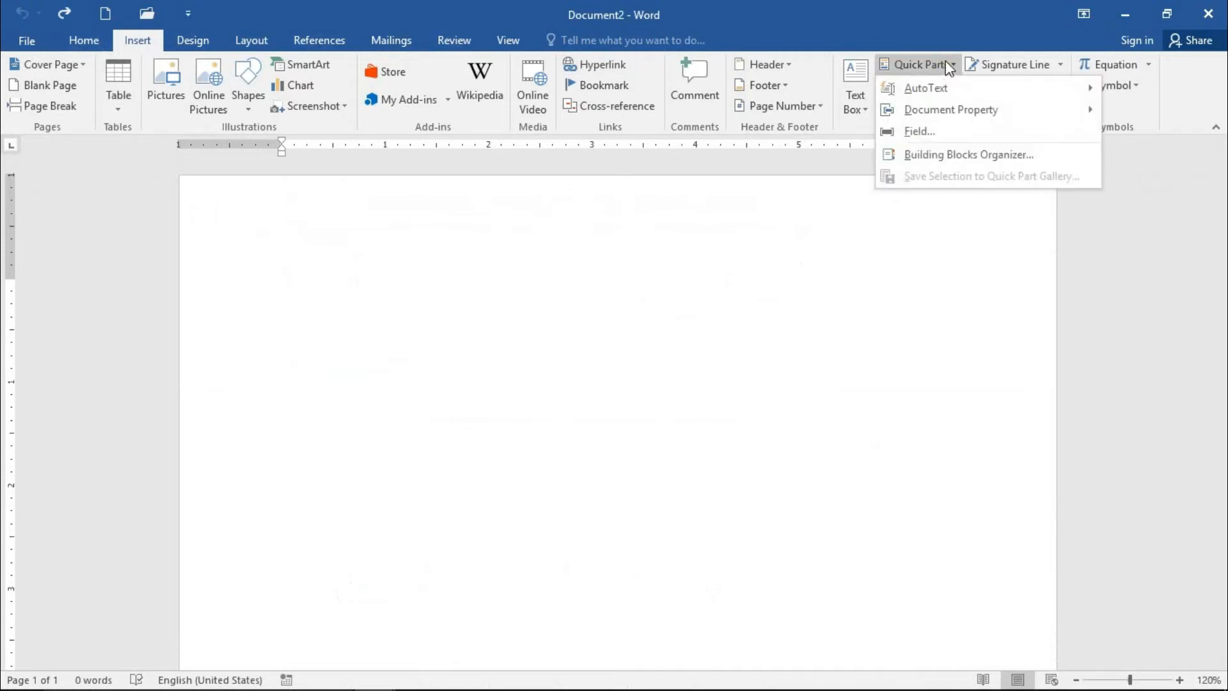
left_click(934, 131)
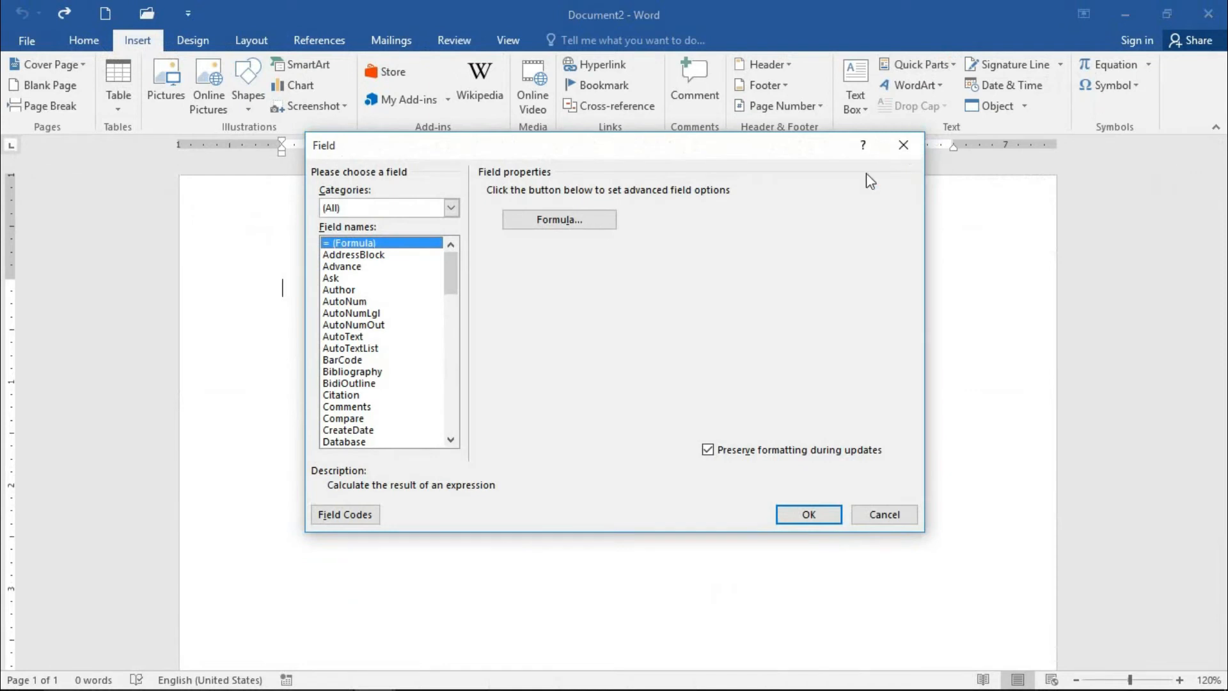
left_click(903, 145)
- Write "=20+20" as plain text on the blank page, select it, and delete it
type("=")
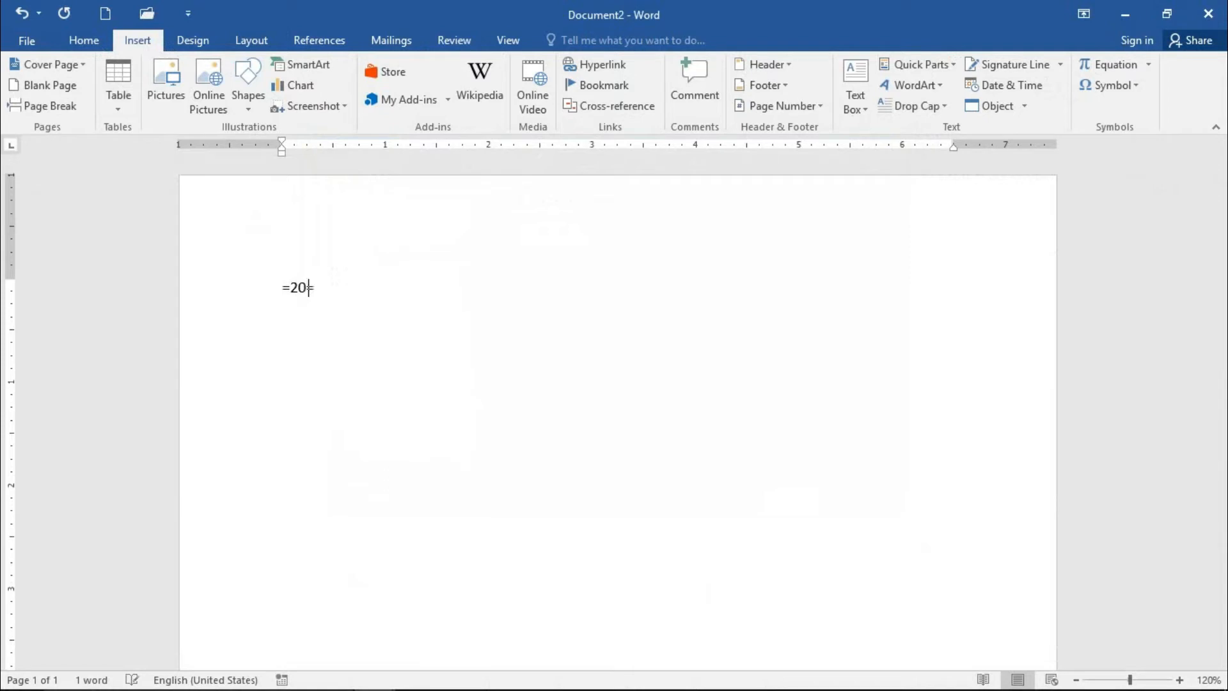
type("20+20")
left_click_drag(343, 293, 260, 287)
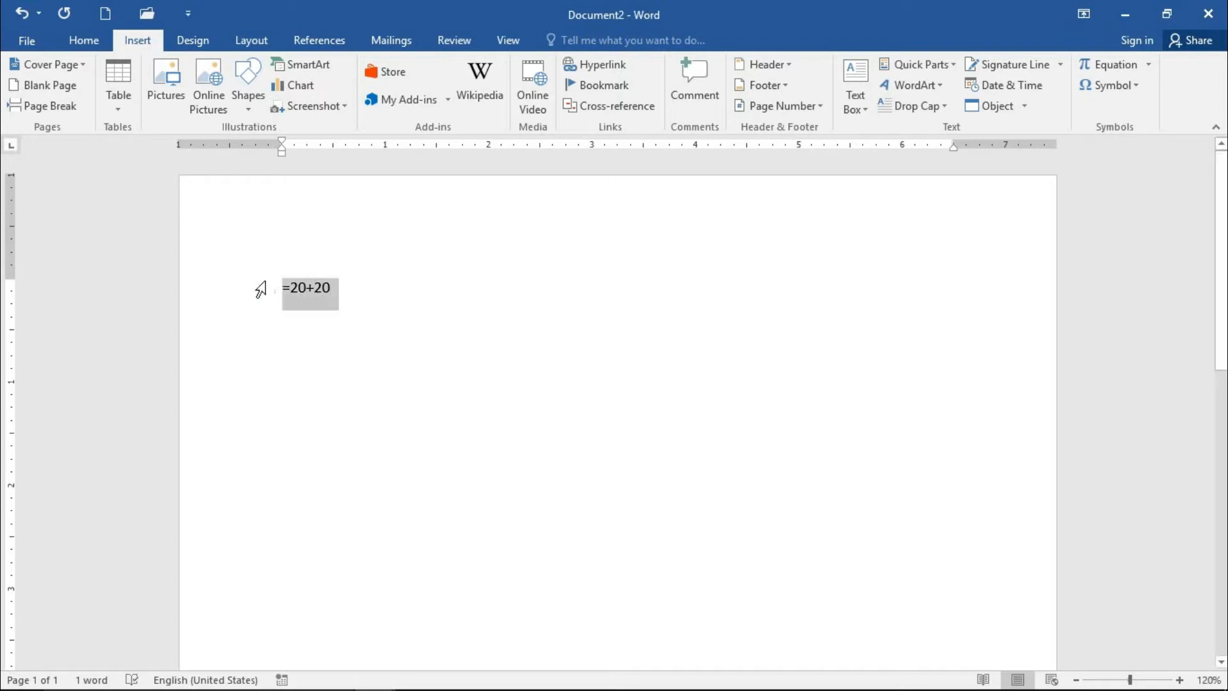
right_click(322, 292)
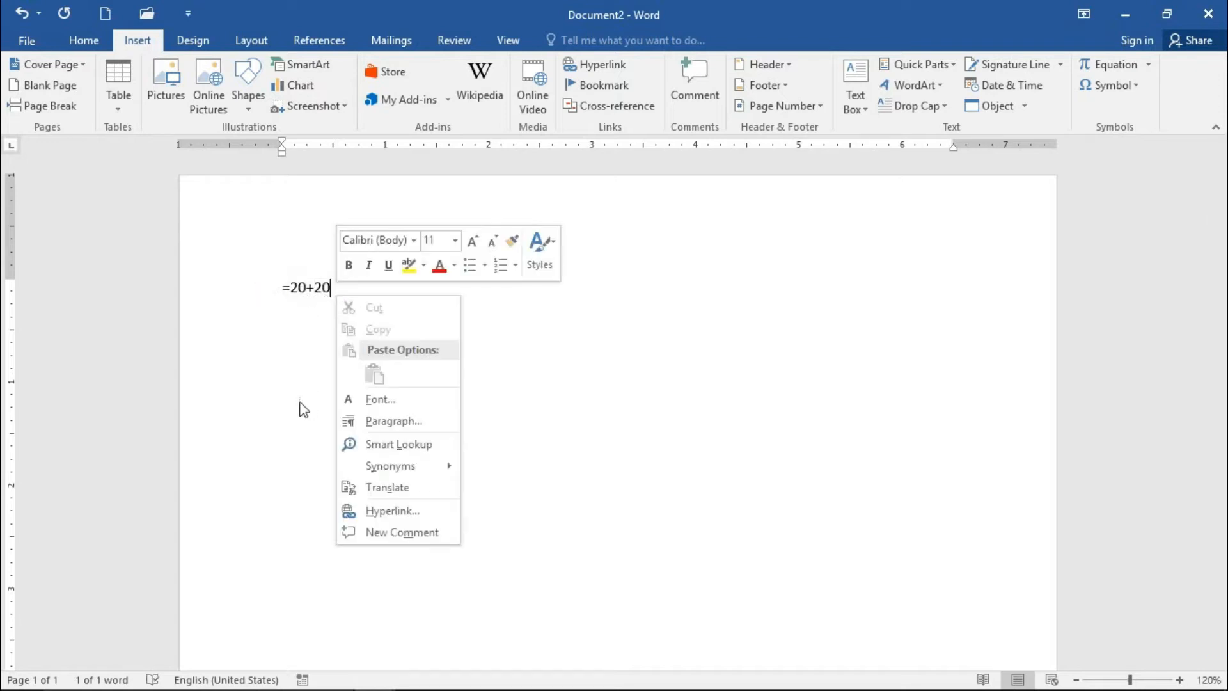
left_click(327, 287)
left_click_drag(332, 288, 275, 273)
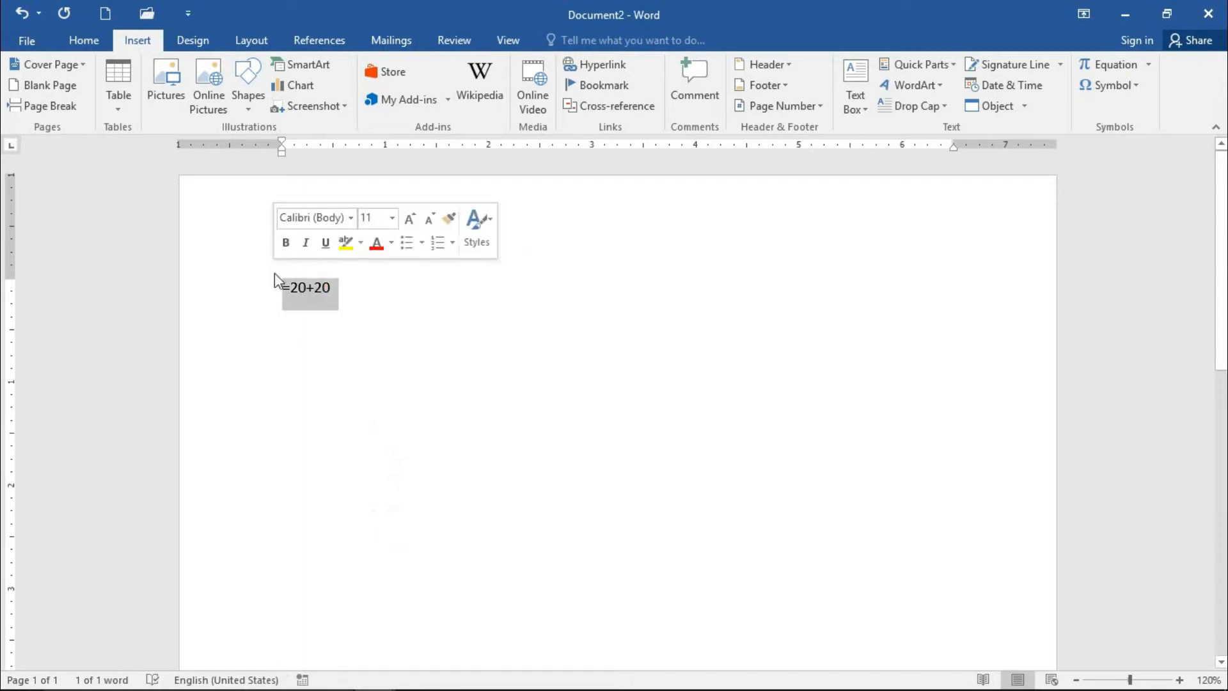
key("BackSpace")
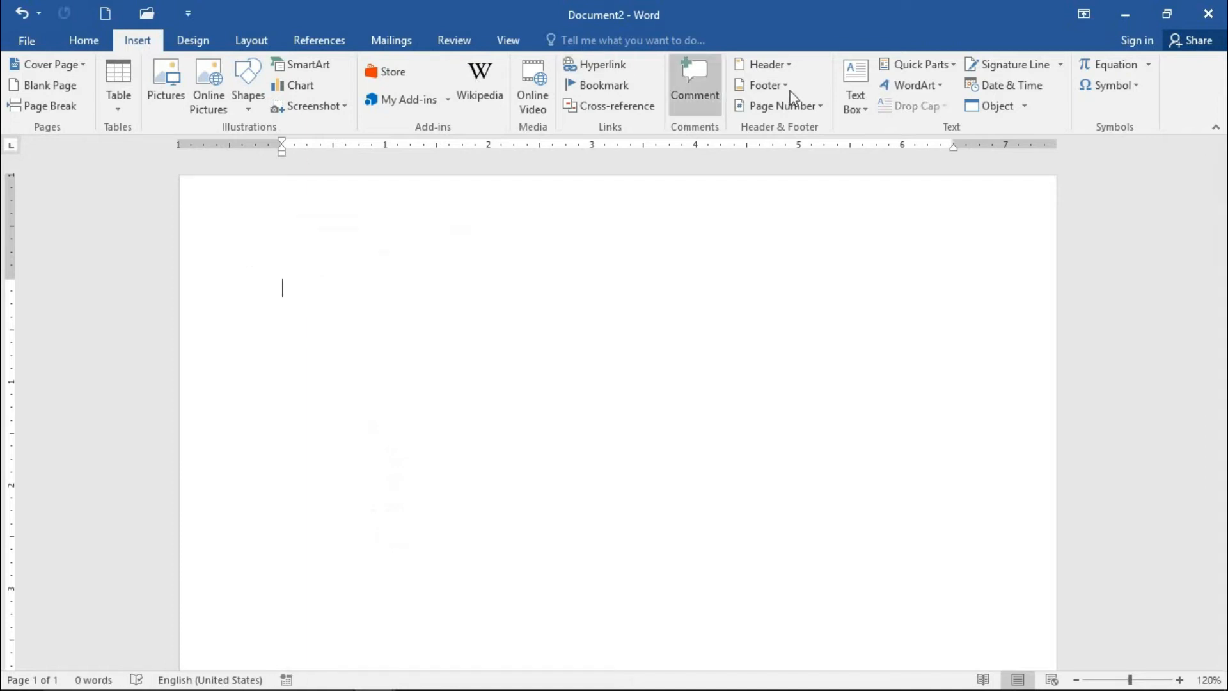
left_click(921, 64)
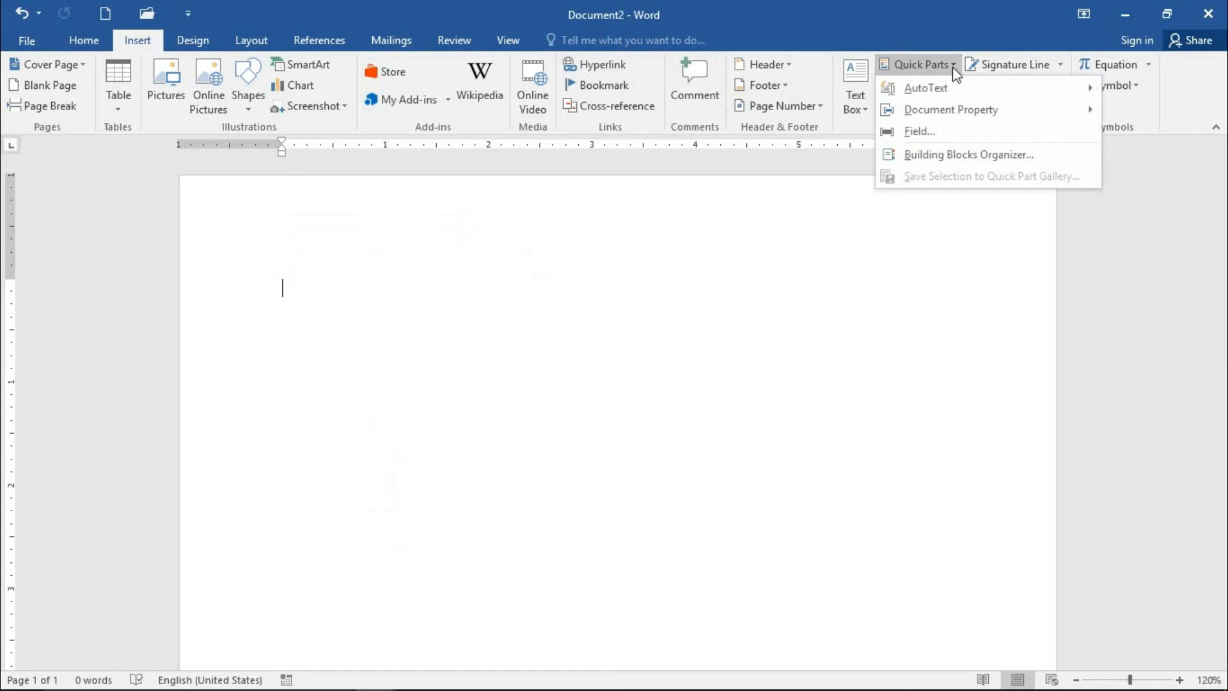
left_click(928, 130)
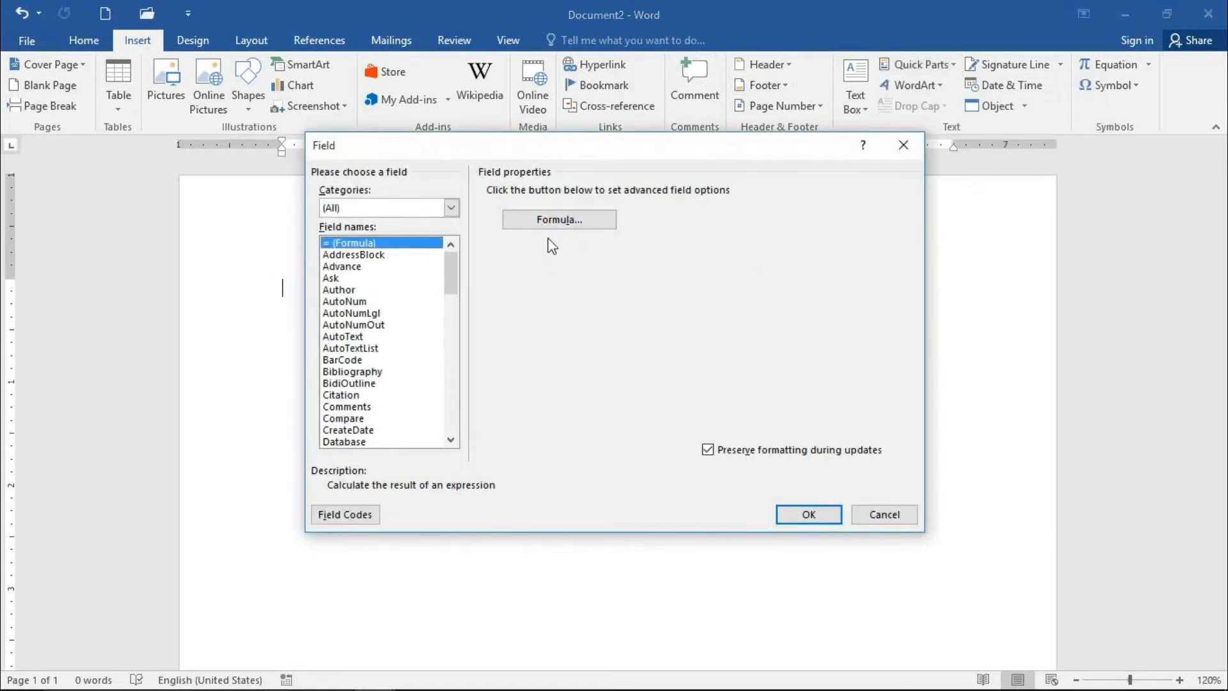
left_click(556, 217)
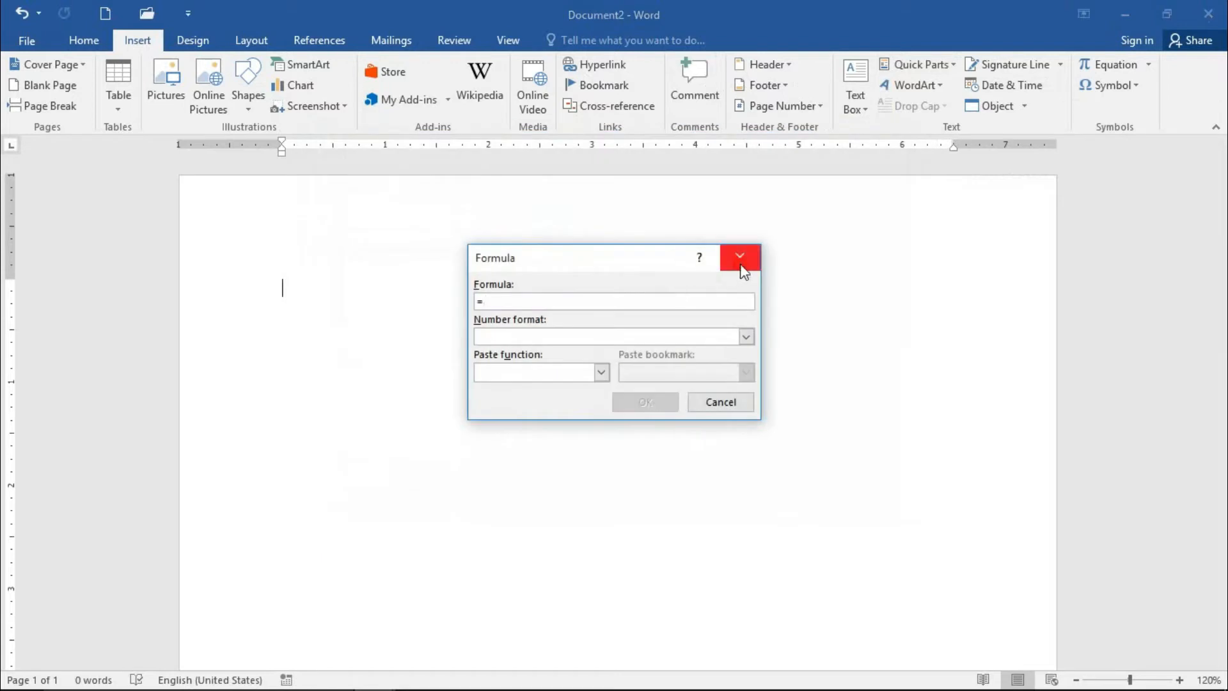
left_click(738, 255)
- Insert a formula field calculating =200+200 on the blank page, select its result, and delete it
left_click(921, 65)
left_click(928, 130)
left_click(584, 220)
type("200")
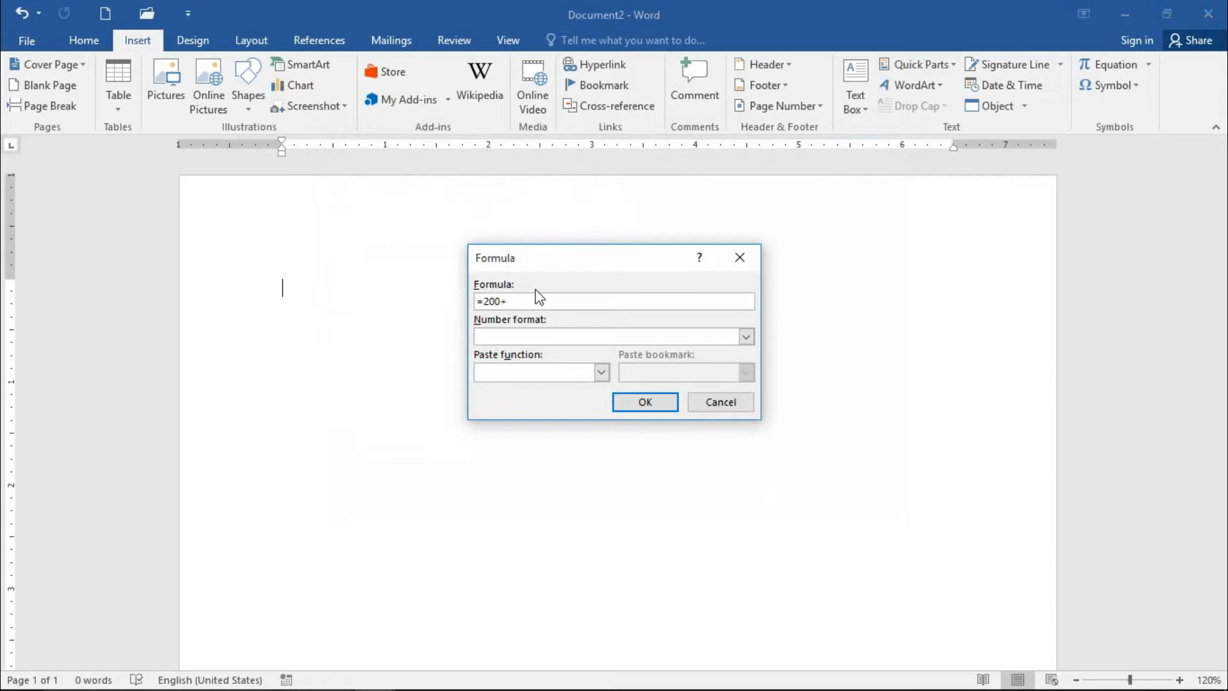
type("+200")
left_click(645, 401)
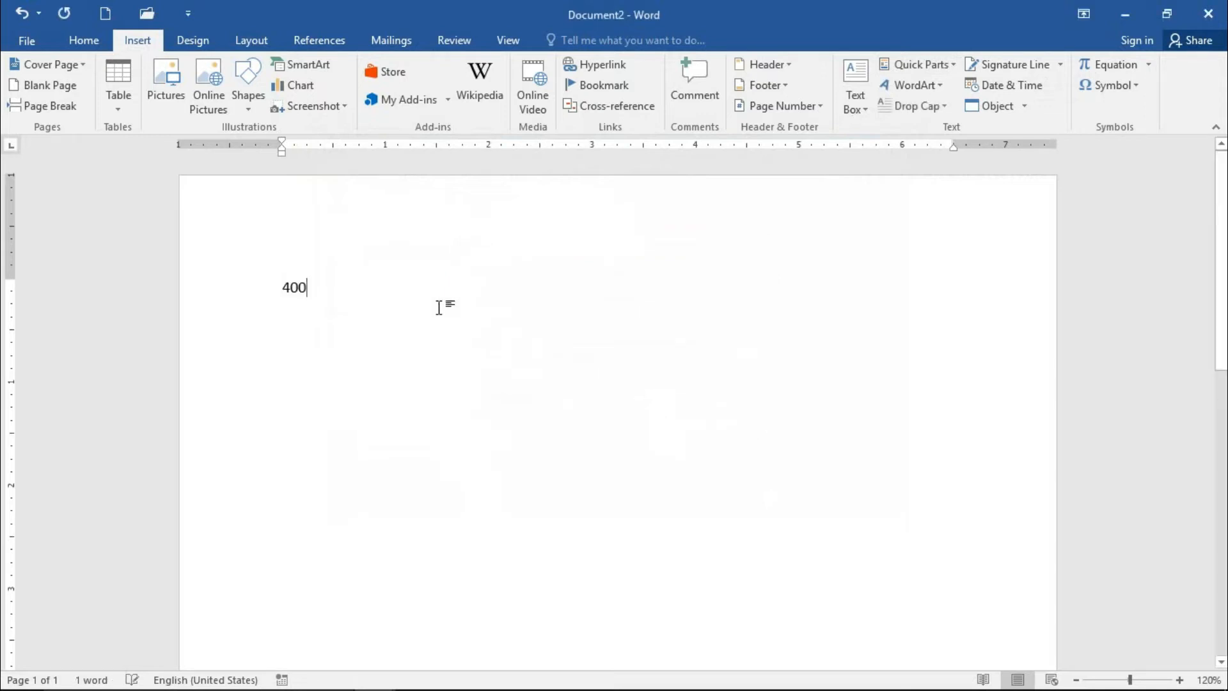
double_click(289, 286)
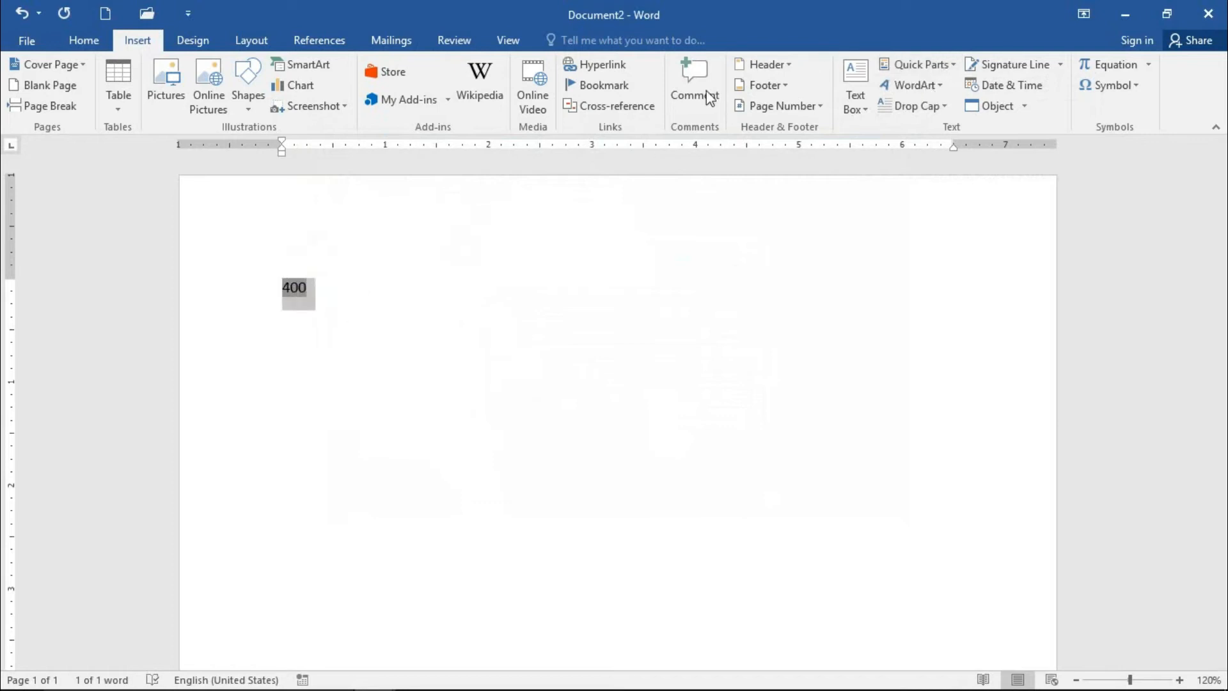
key("Delete")
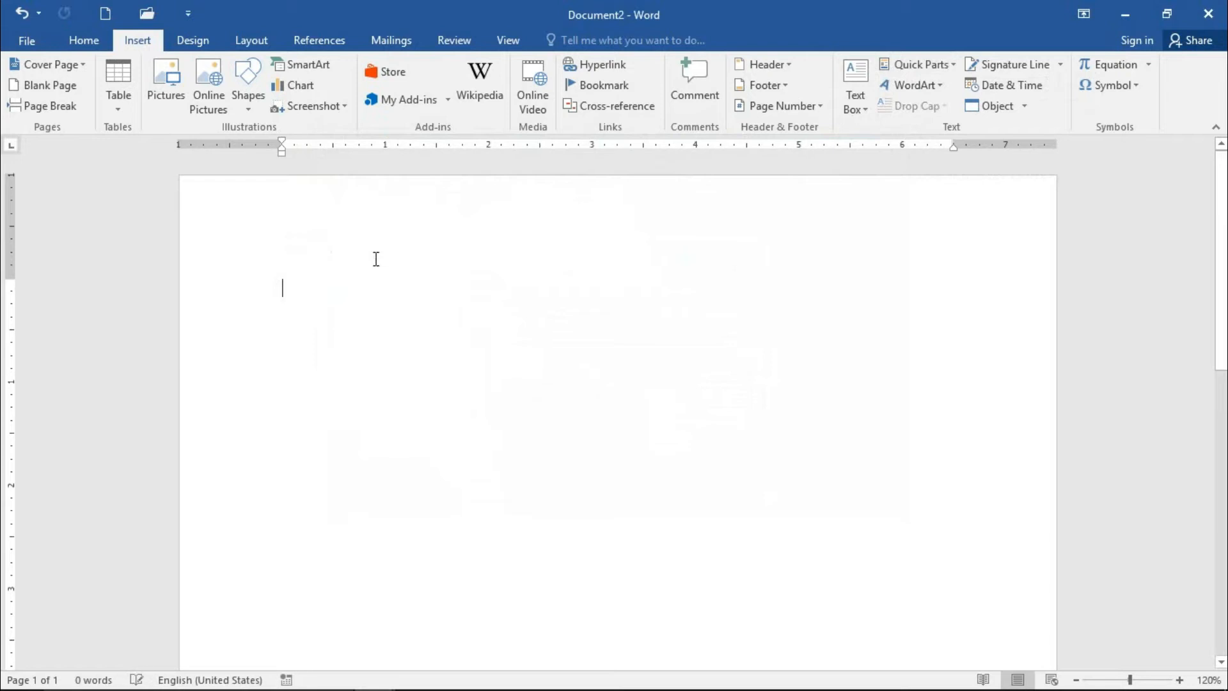
- Insert a table with two columns and three rows, and fill its header cells with "Name" and "Salary"
left_click(127, 91)
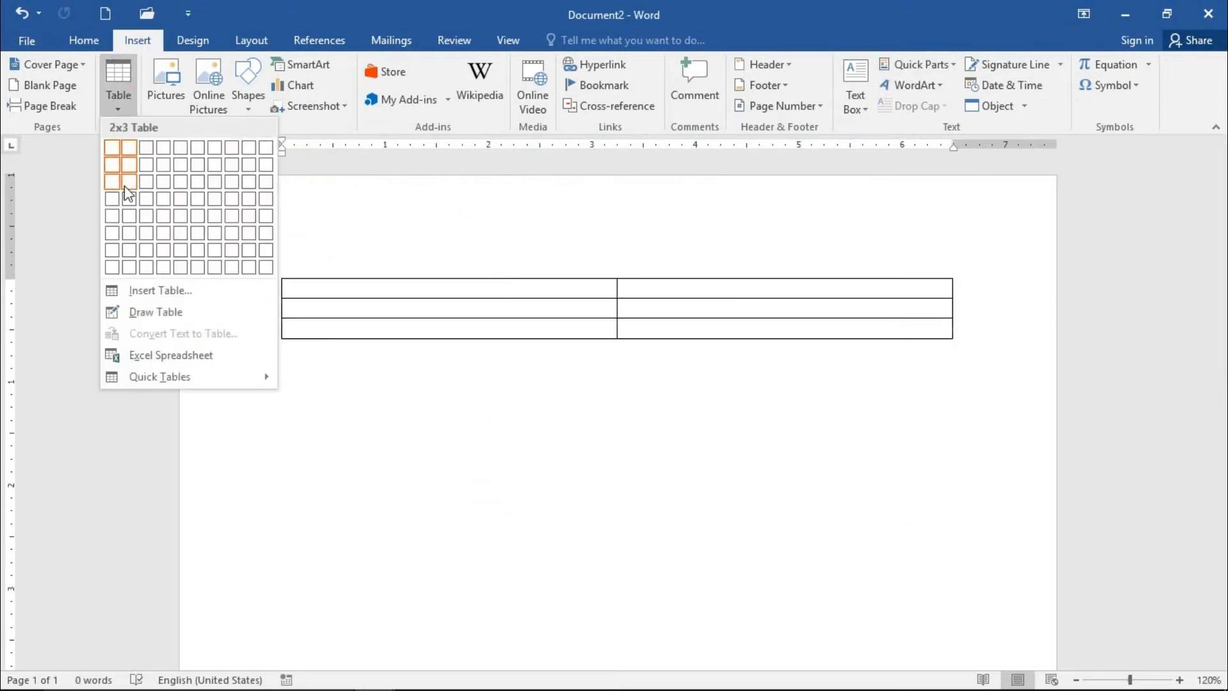
left_click(126, 184)
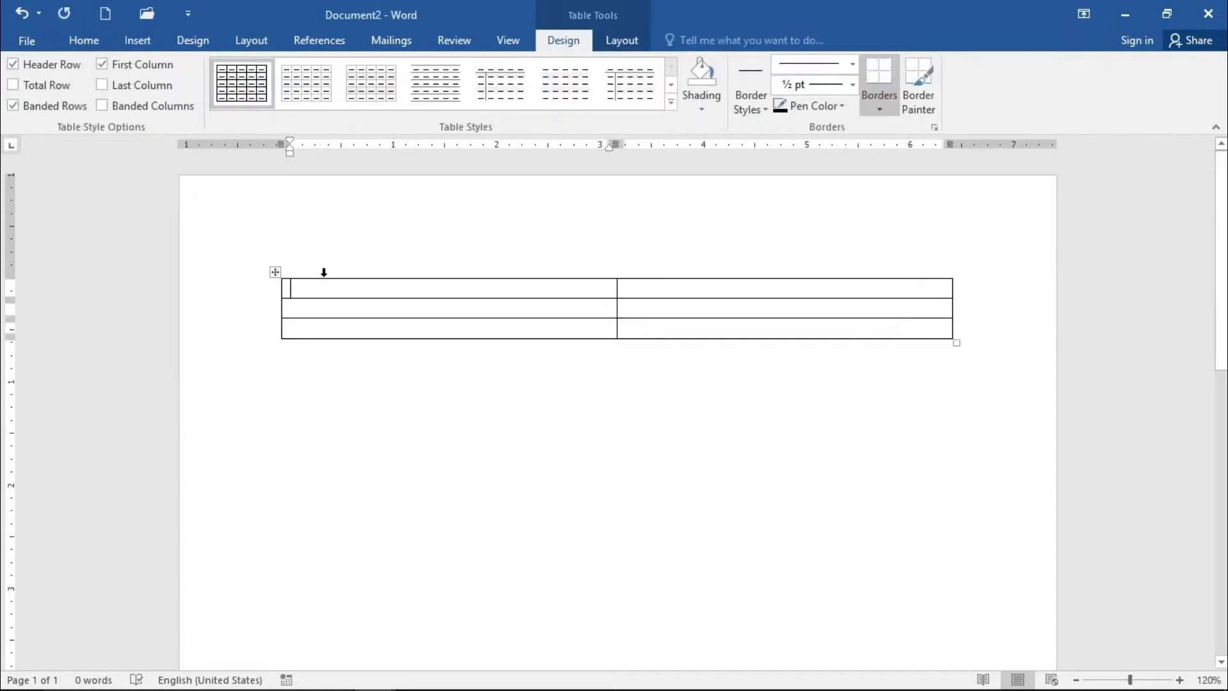
type("naem")
type("me")
key("Tab")
type("sala")
key("Tab")
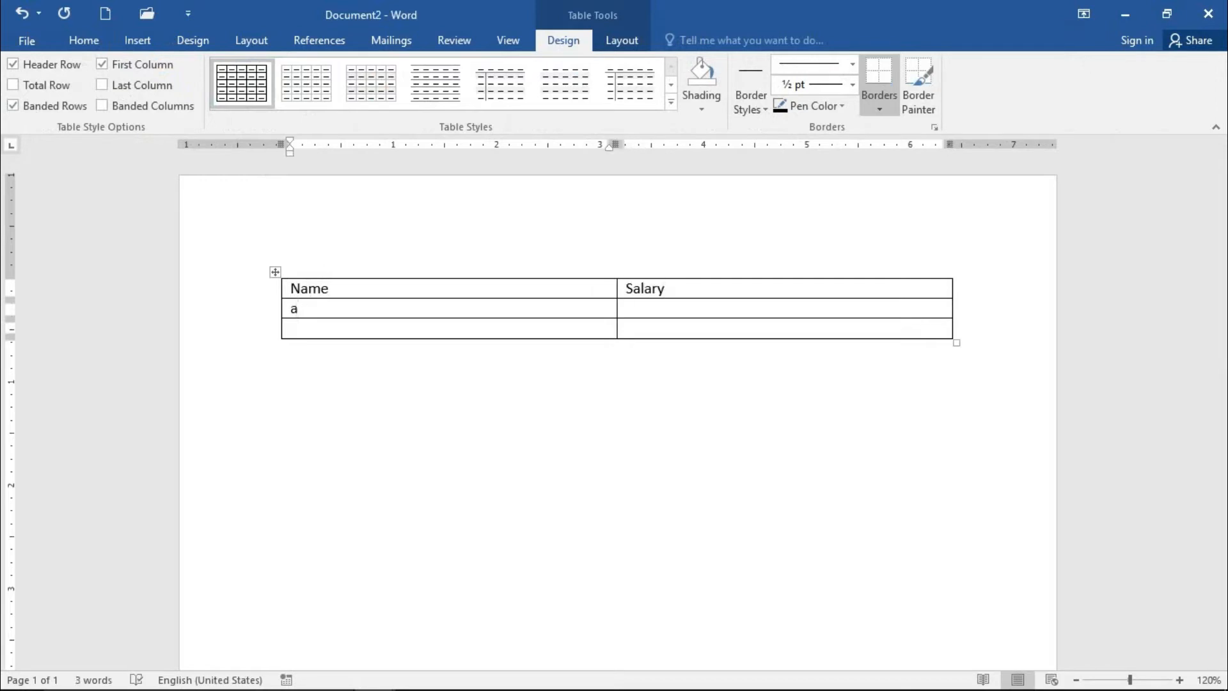
- Fill the table with three people's first names and salaries of 500, 600 and 400, and add a row labelled "Total"
key("Tab")
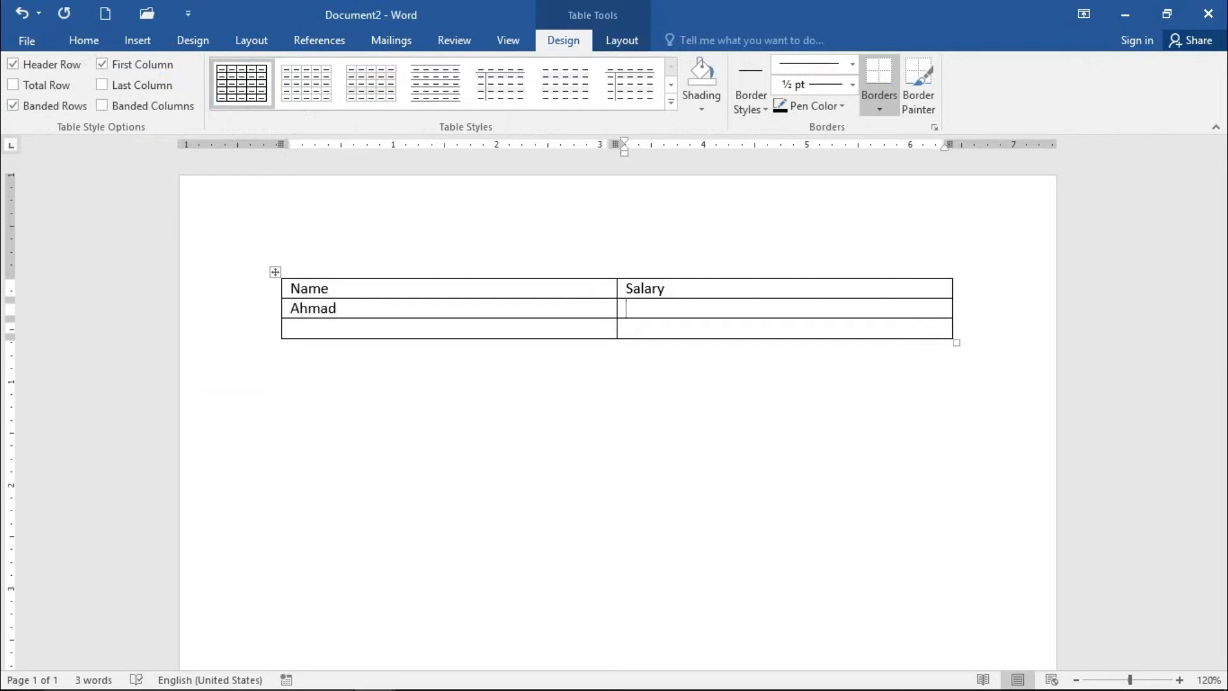
key("Tab")
type("khan")
key("Tab")
key("Tab")
type("a")
key("Tab")
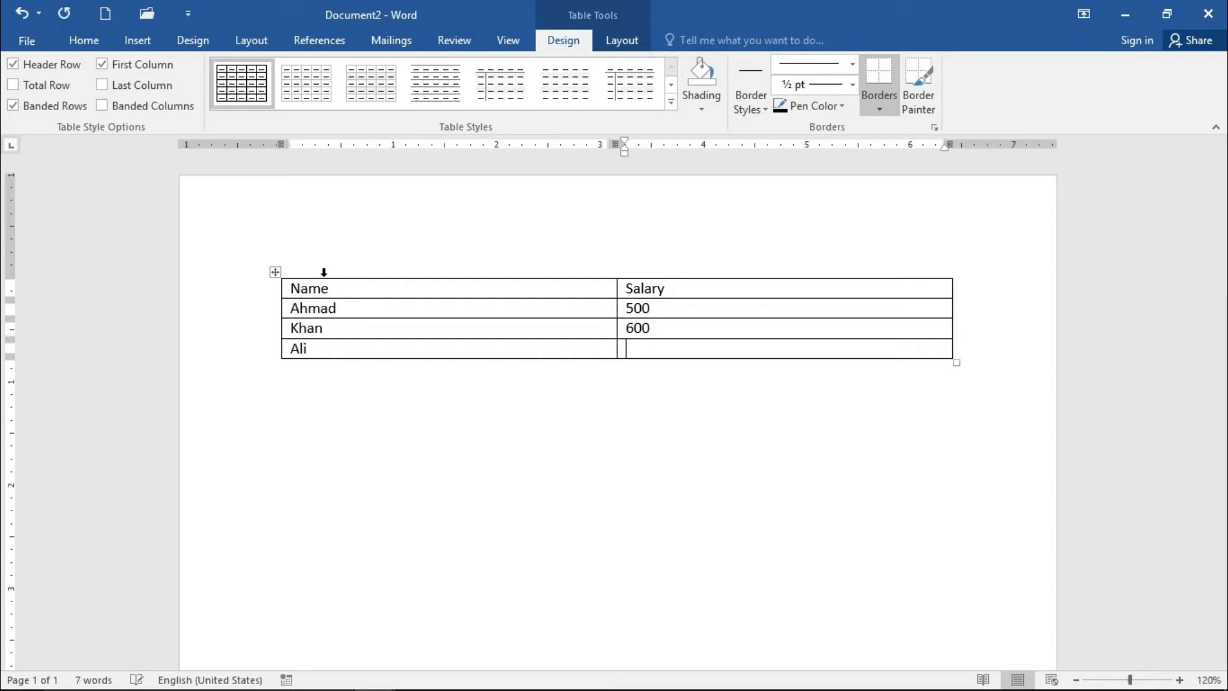
key("Tab")
type("tot")
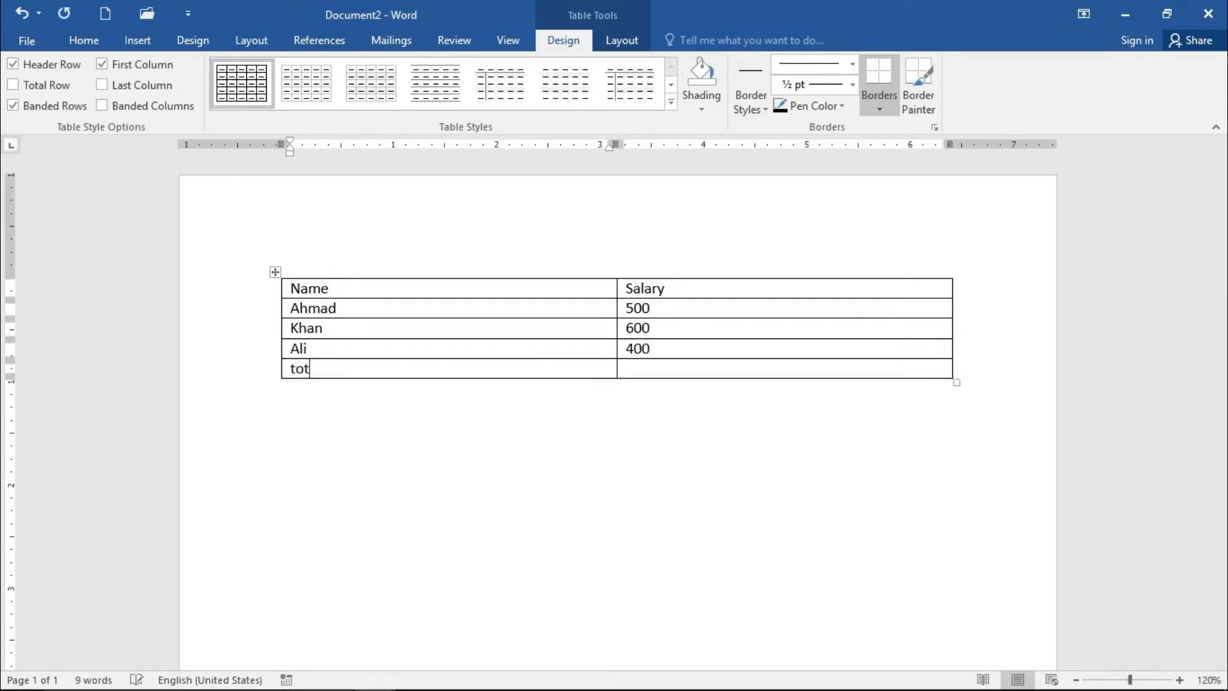
key("Tab")
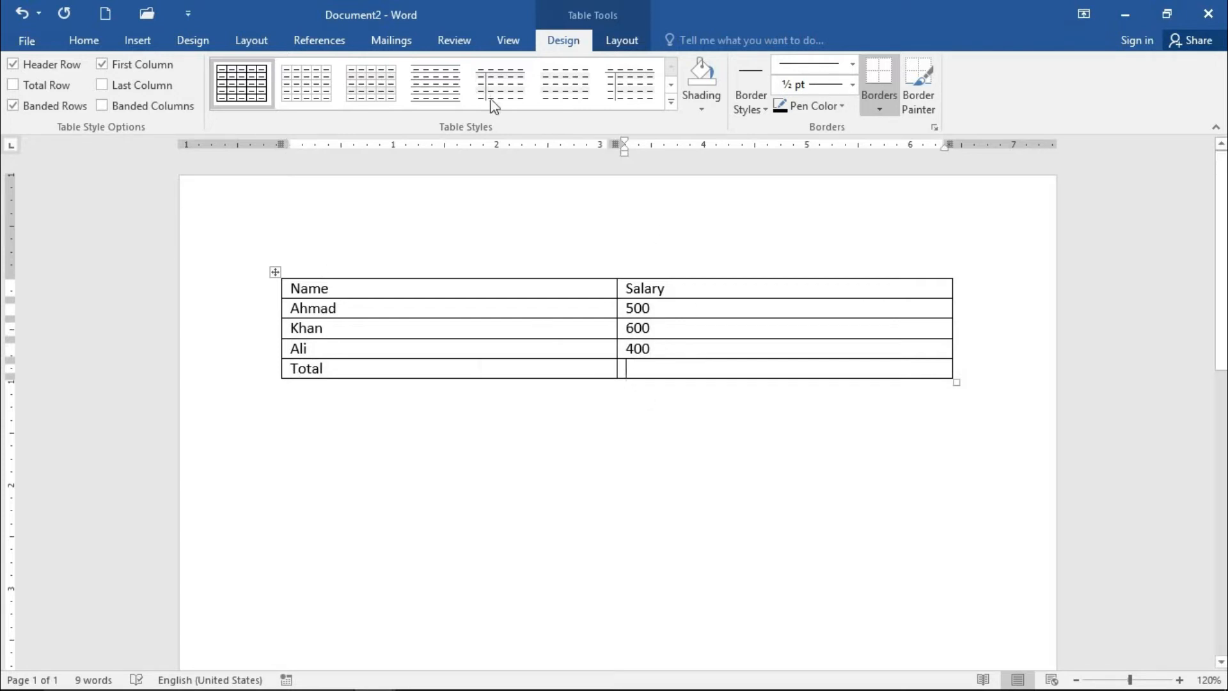
- Insert a Quick Parts formula field with =SUM(ABOVE) in the Total row's Salary cell, leaving number format and function unset
left_click(145, 37)
left_click(954, 66)
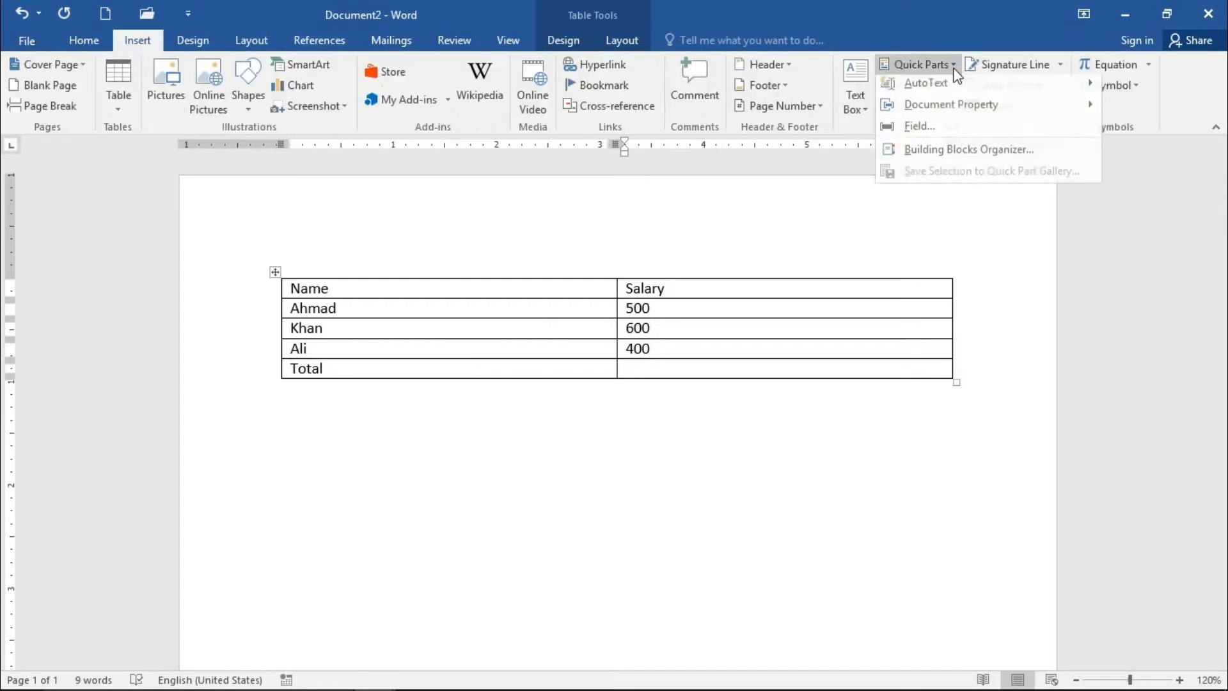
left_click(940, 126)
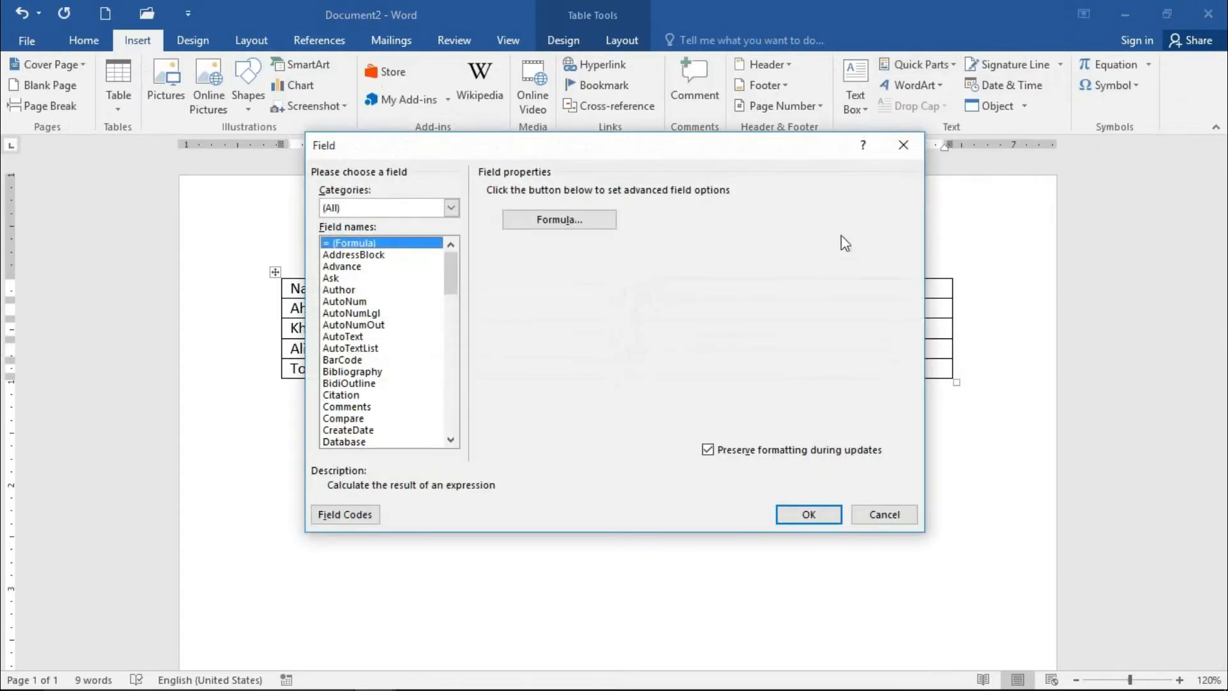
left_click(588, 219)
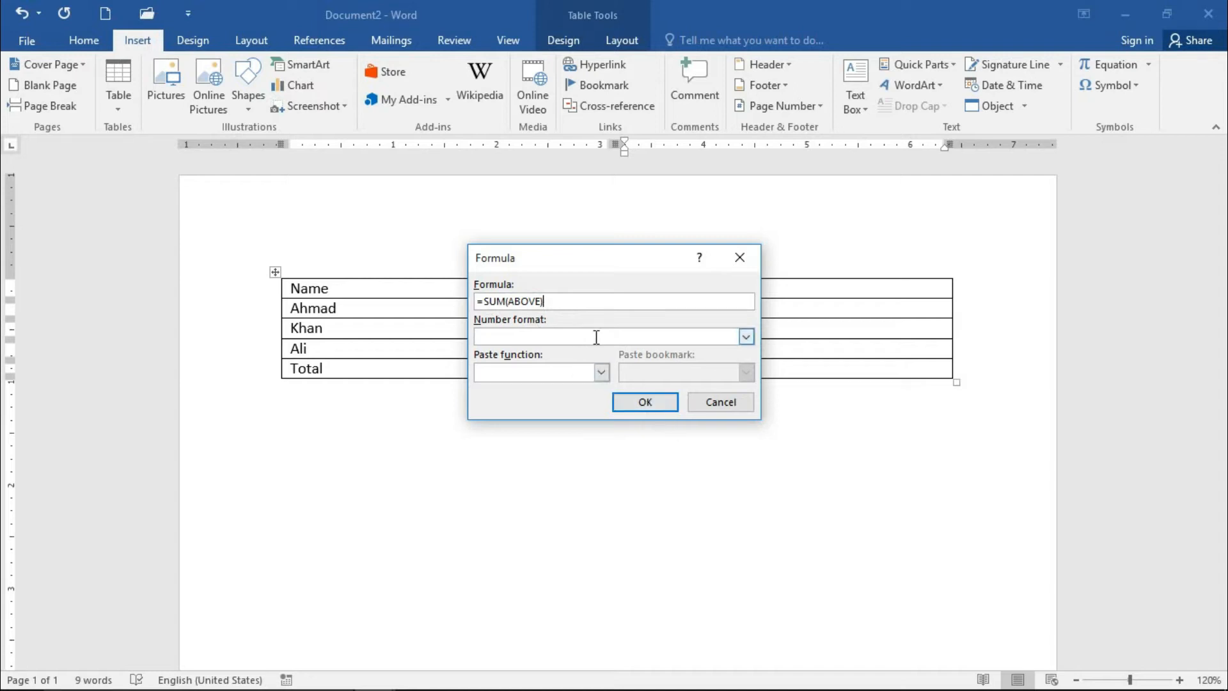
left_click(746, 341)
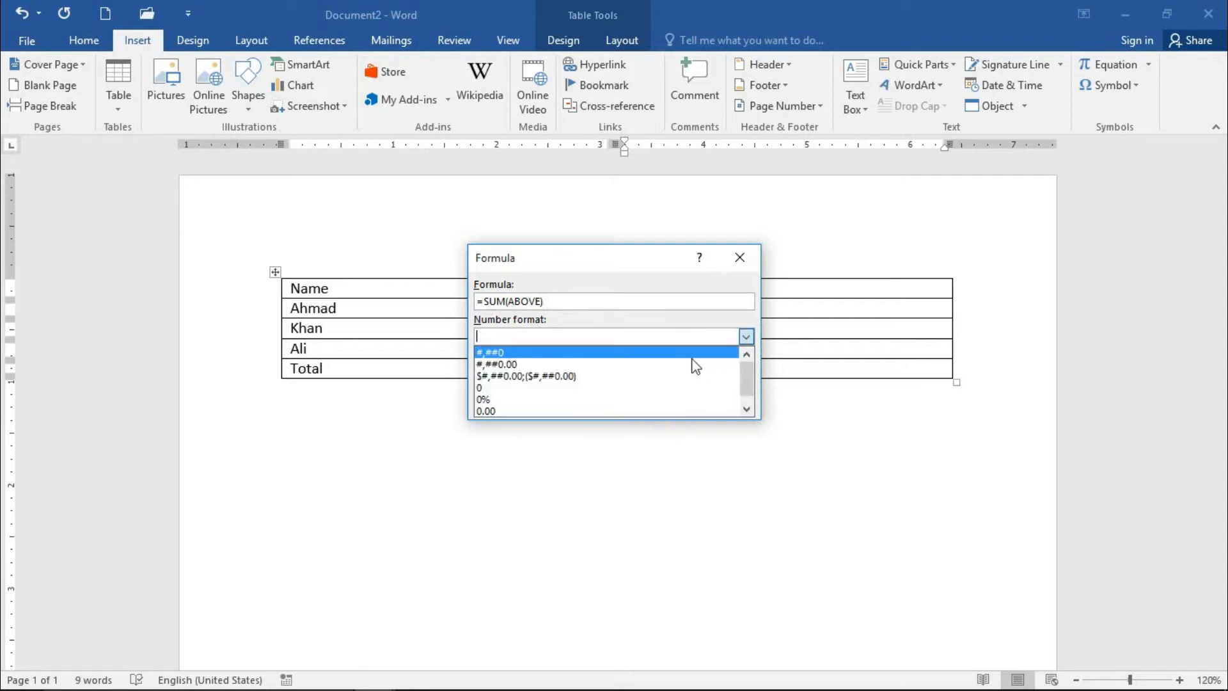
left_click(663, 334)
left_click(602, 372)
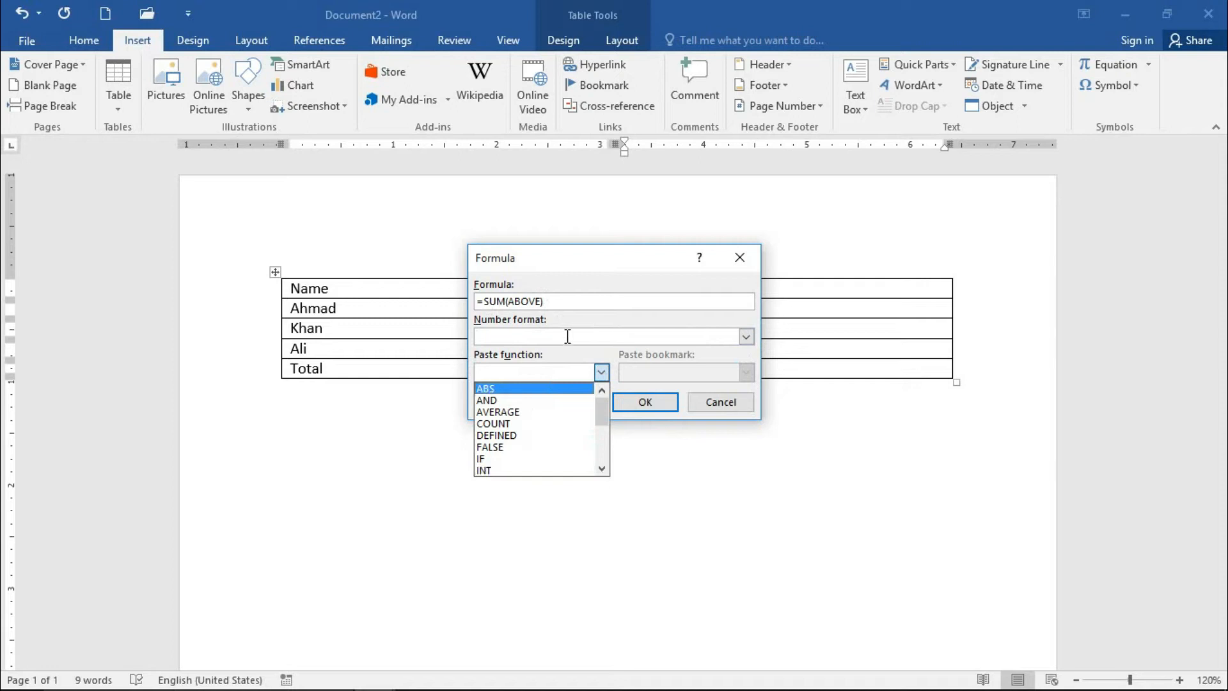
left_click(592, 269)
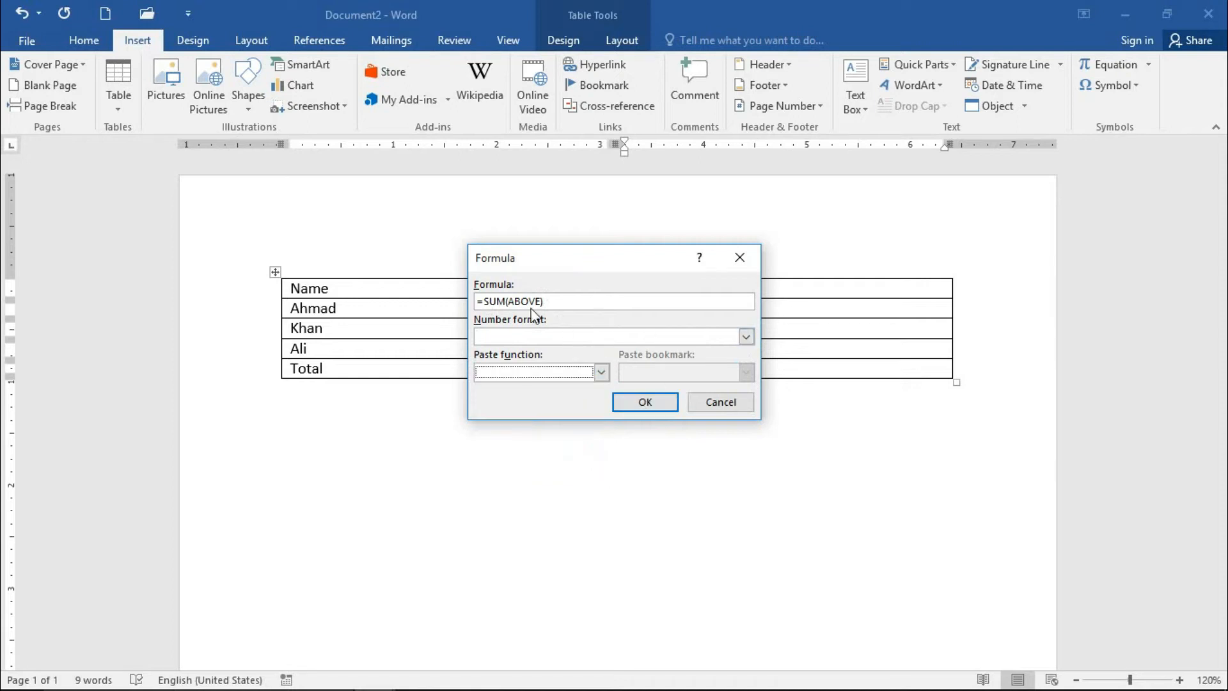
left_click(656, 405)
left_click_drag(665, 370, 623, 370)
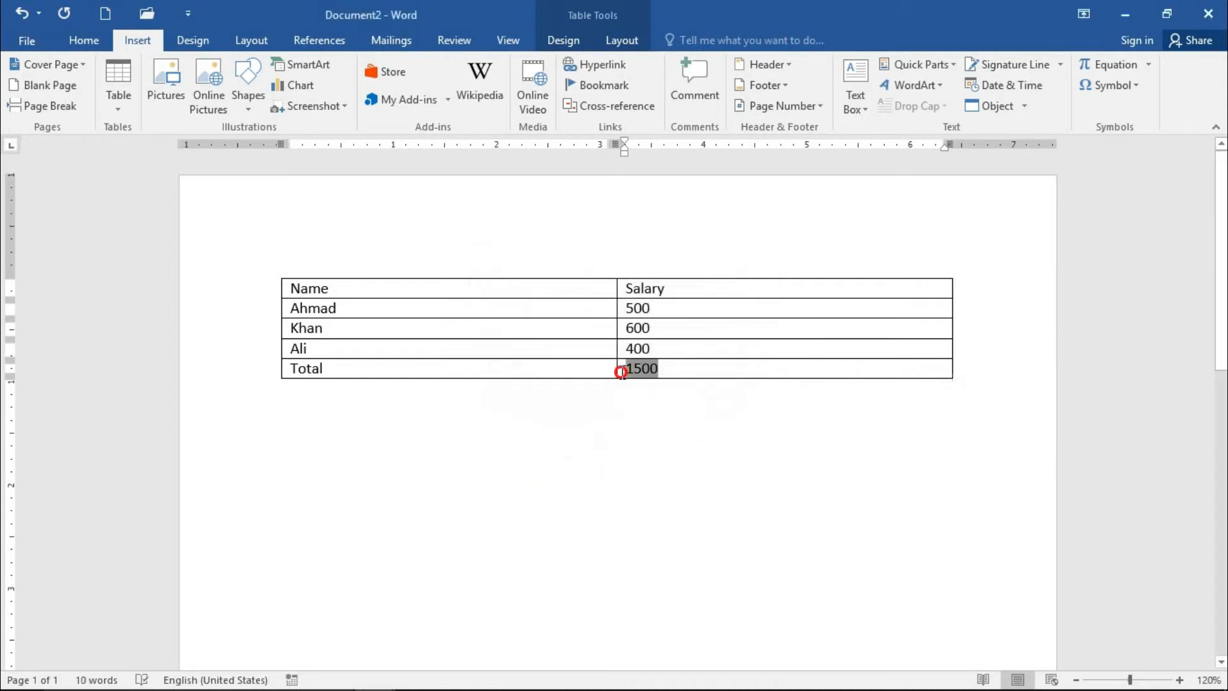
left_click(789, 414)
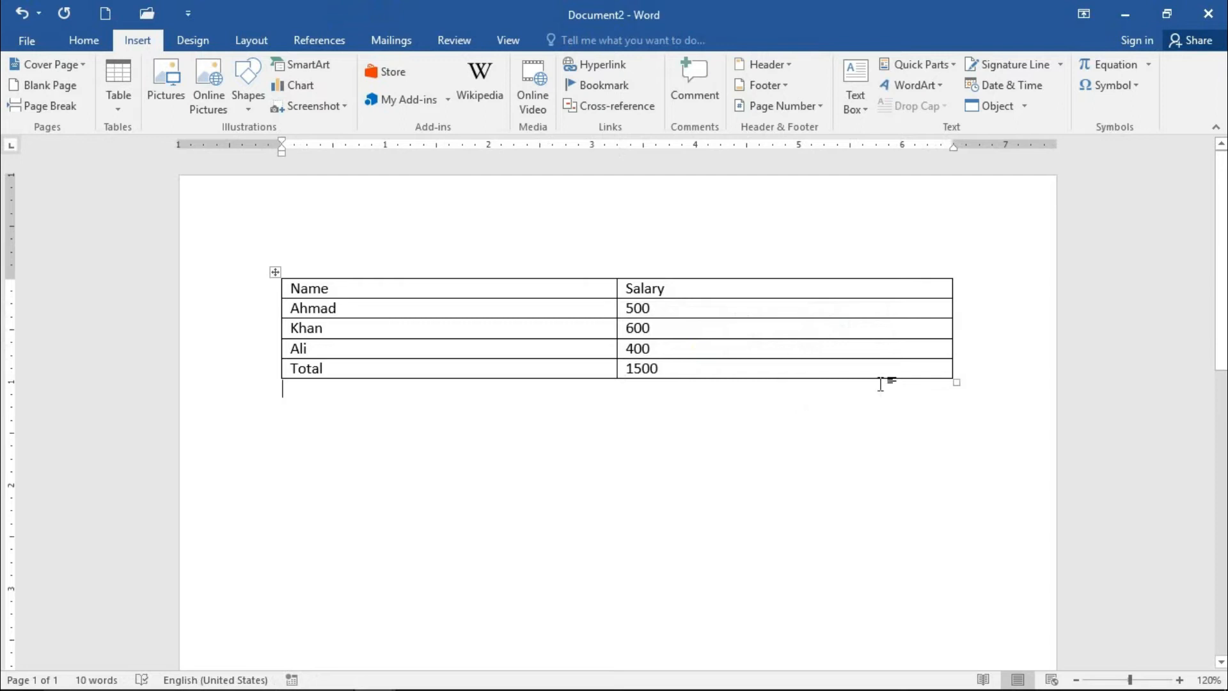
left_click(789, 366)
left_click_drag(789, 365, 329, 290)
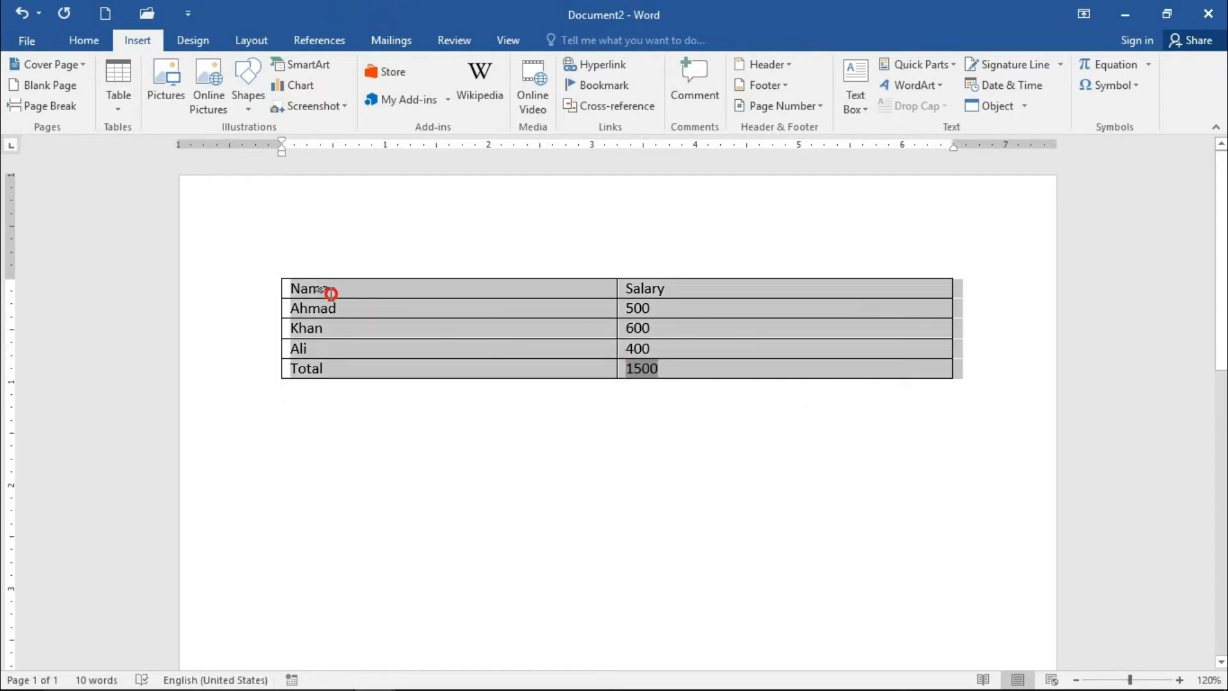
- Create a new blank document and write "Ctrl+f9", "Alt+f9" and "F9" on three separate lines
left_click(105, 14)
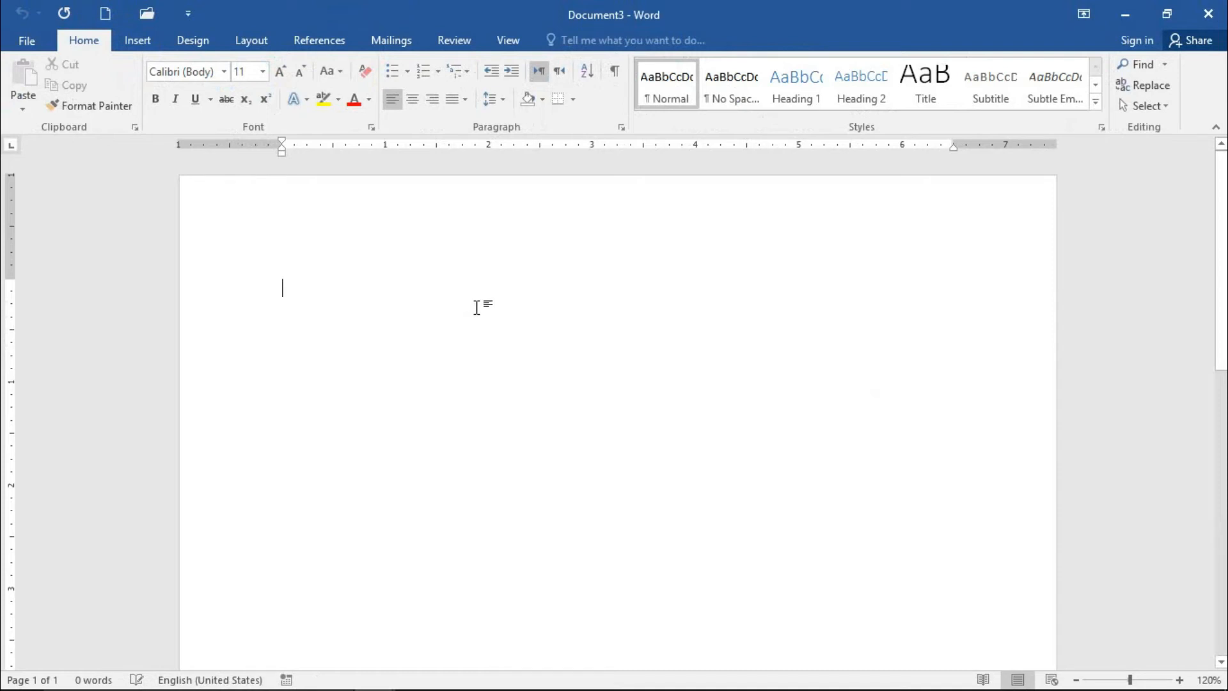
type("ctrl")
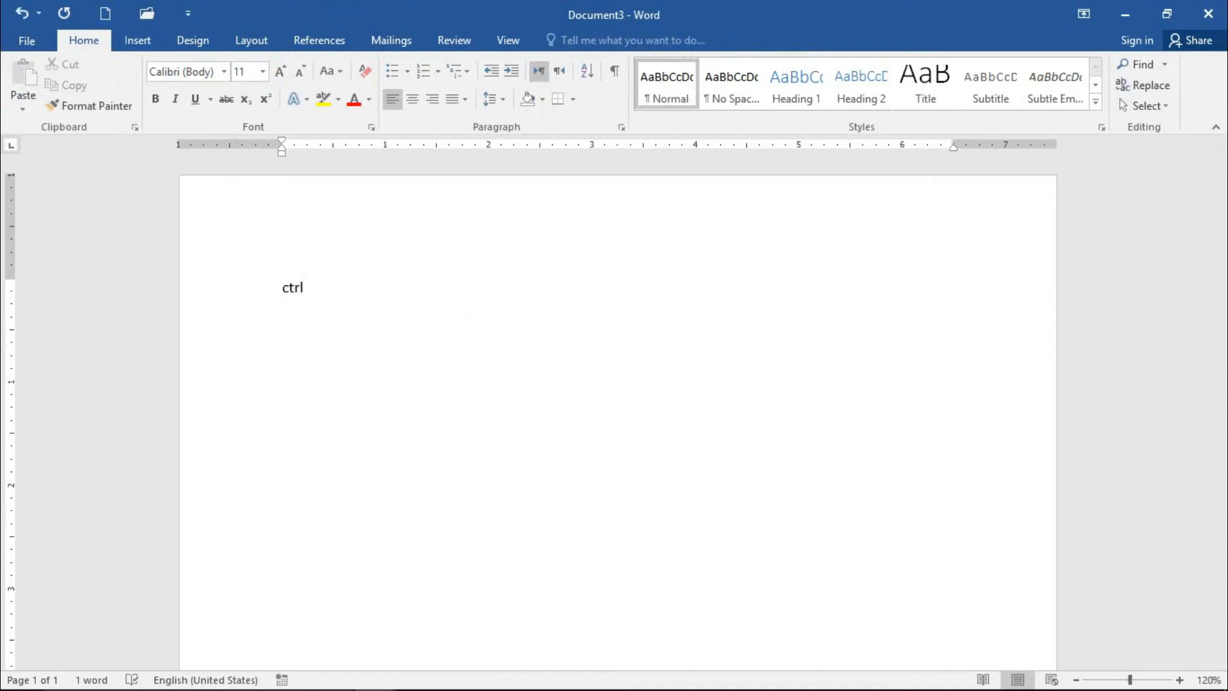
type("+f9")
key("Return")
type("alt+f9")
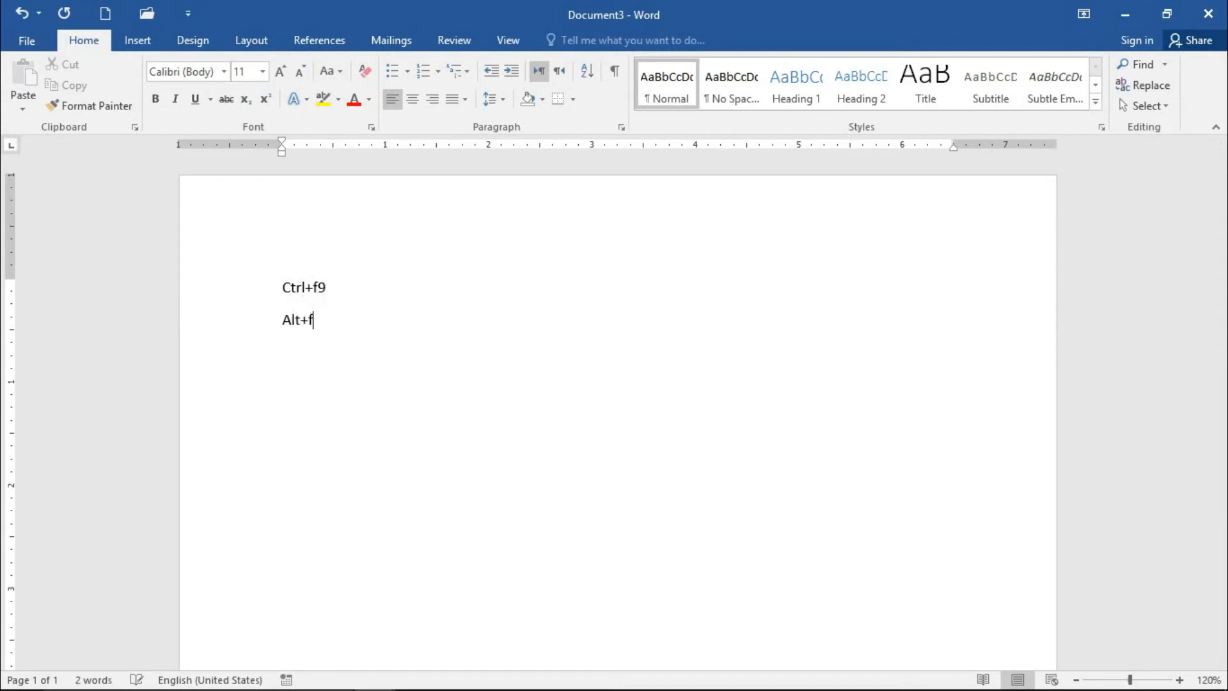
key("Return")
type("F9")
- Add the descriptions "filed area" after Ctrl+f9, "show code" after Alt+f9, and "run code" after F9
left_click(399, 289)
type("filed area")
key("Return")
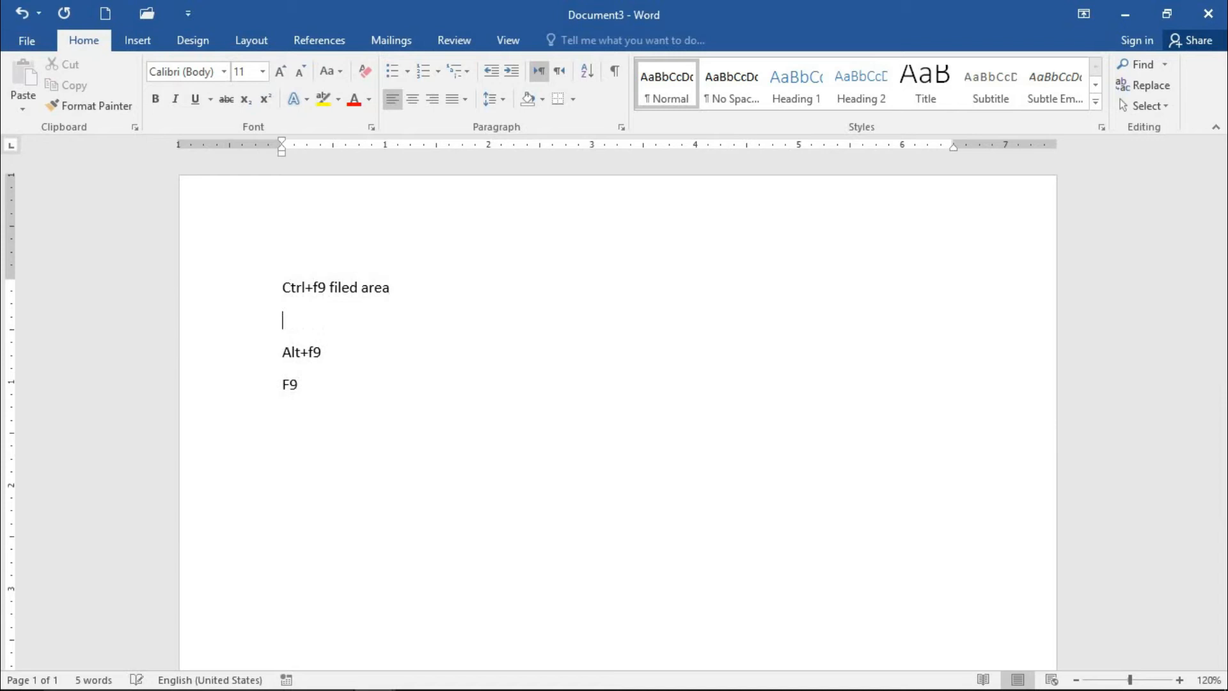
key("BackSpace")
key("Down")
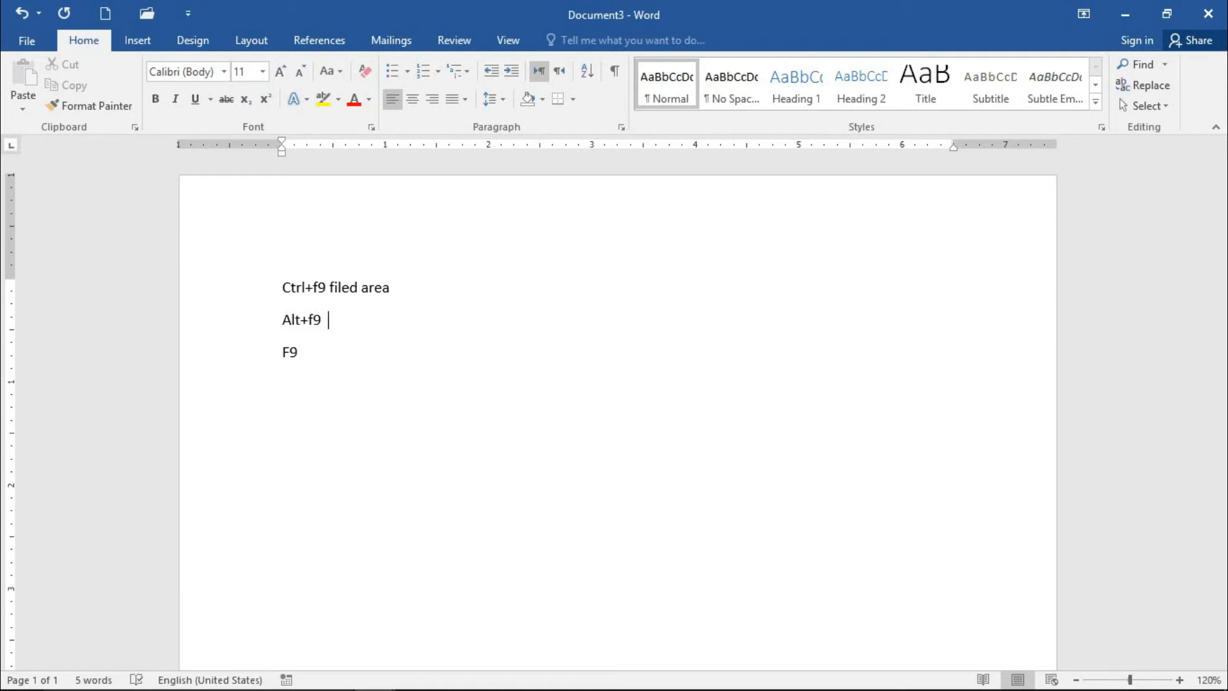
type("show code")
left_click(298, 352)
type("run coe")
key("BackSpace")
type("dr")
key("BackSpace")
type("e")
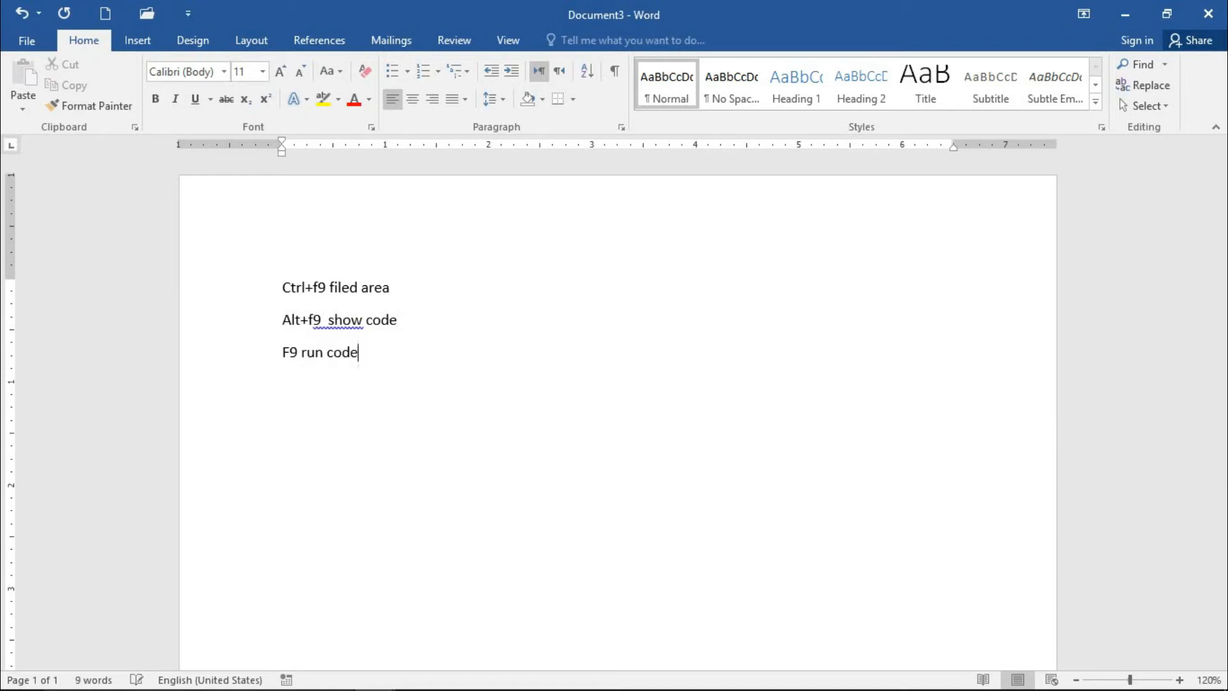
scroll(564, 344, "down", 3)
scroll(564, 345, "up", 3)
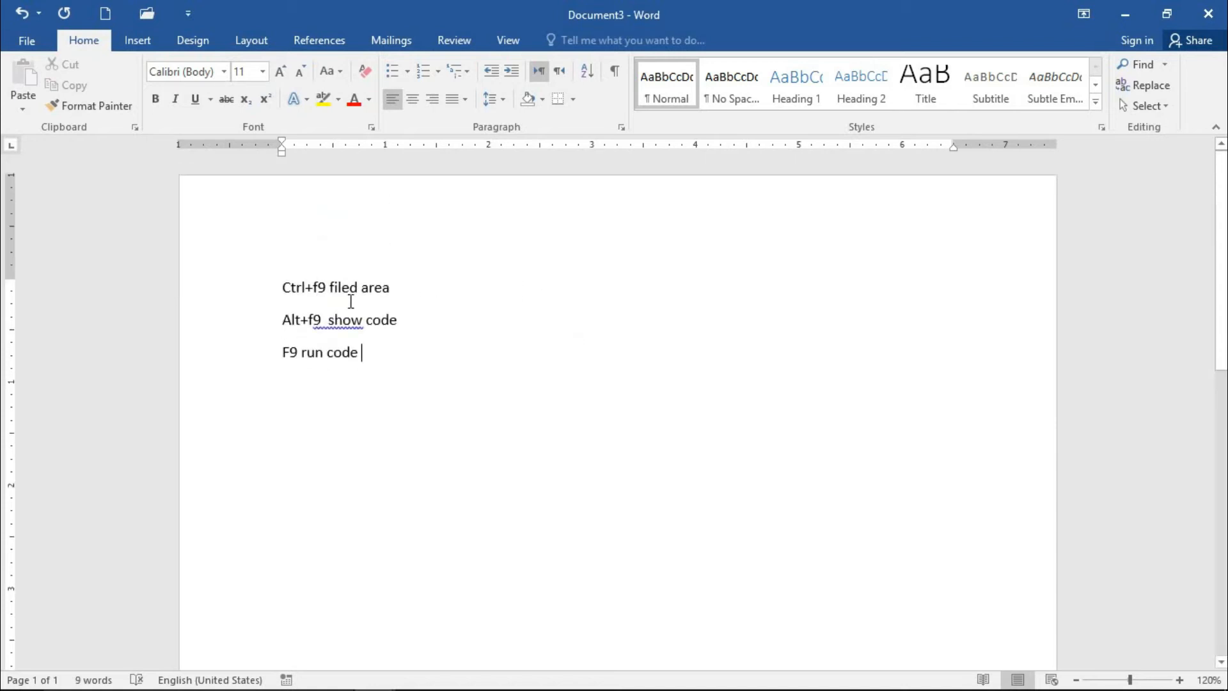
- Add a line below "Ctrl+f9 filed area", write a trial calculation with 2000 and 3000 there, and erase it to leave the line empty
left_click(443, 295)
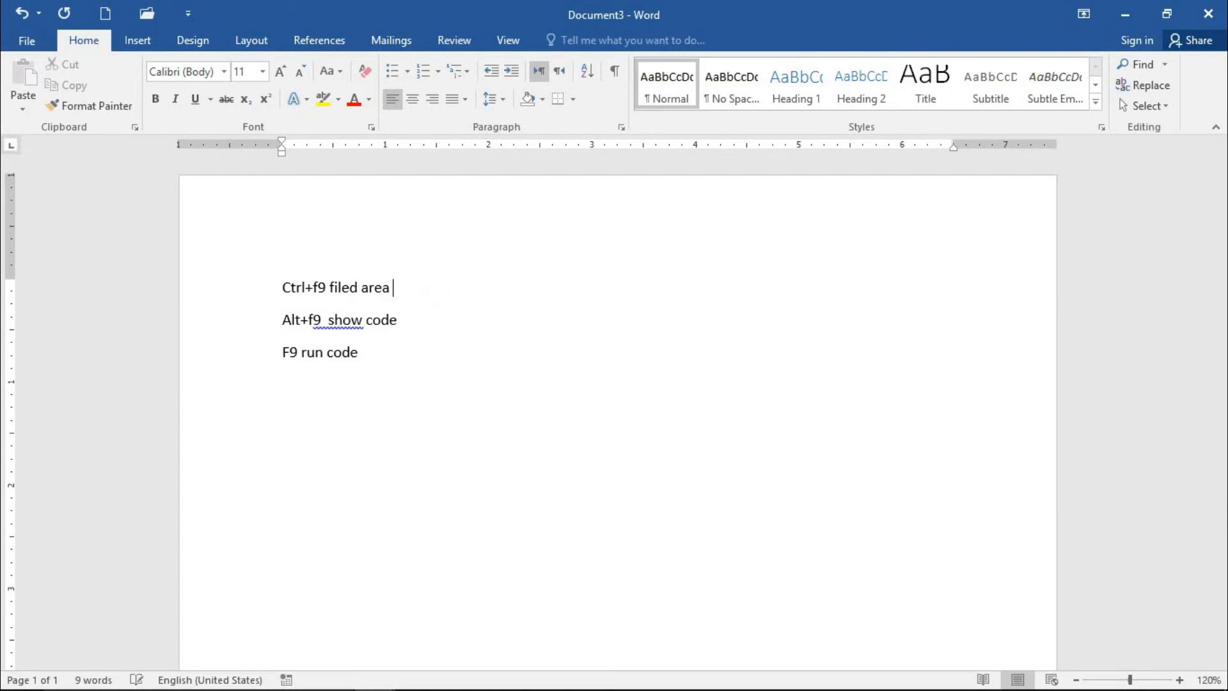
key("Return")
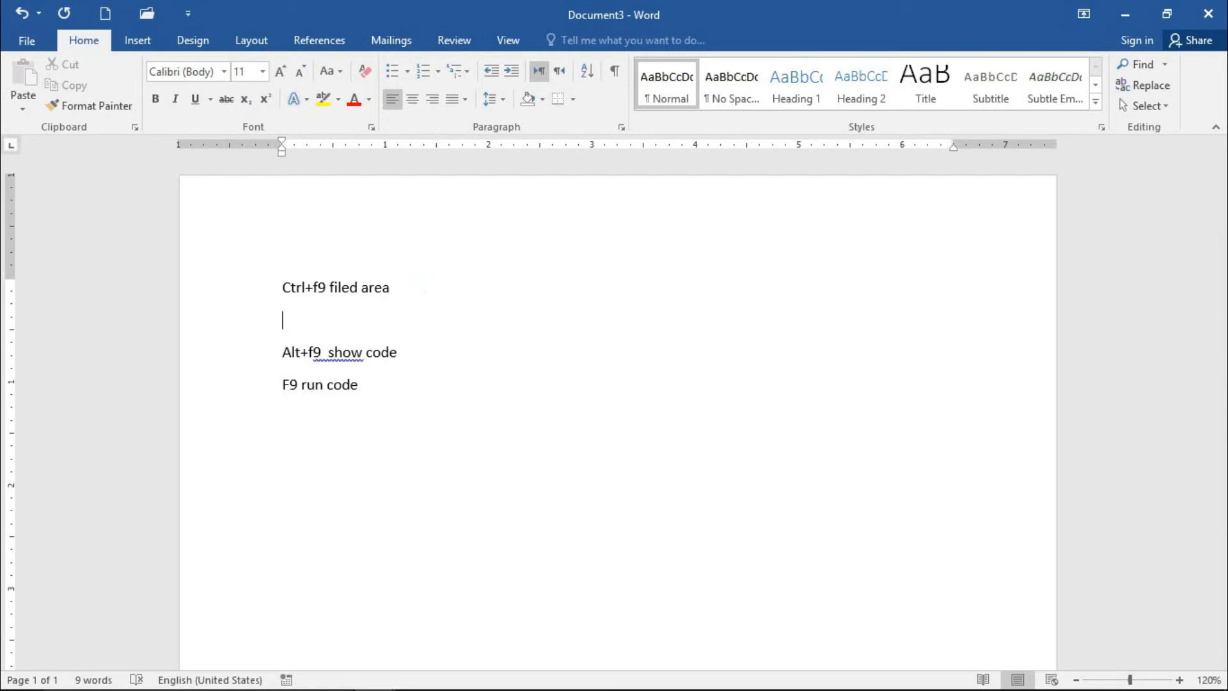
type("2000=")
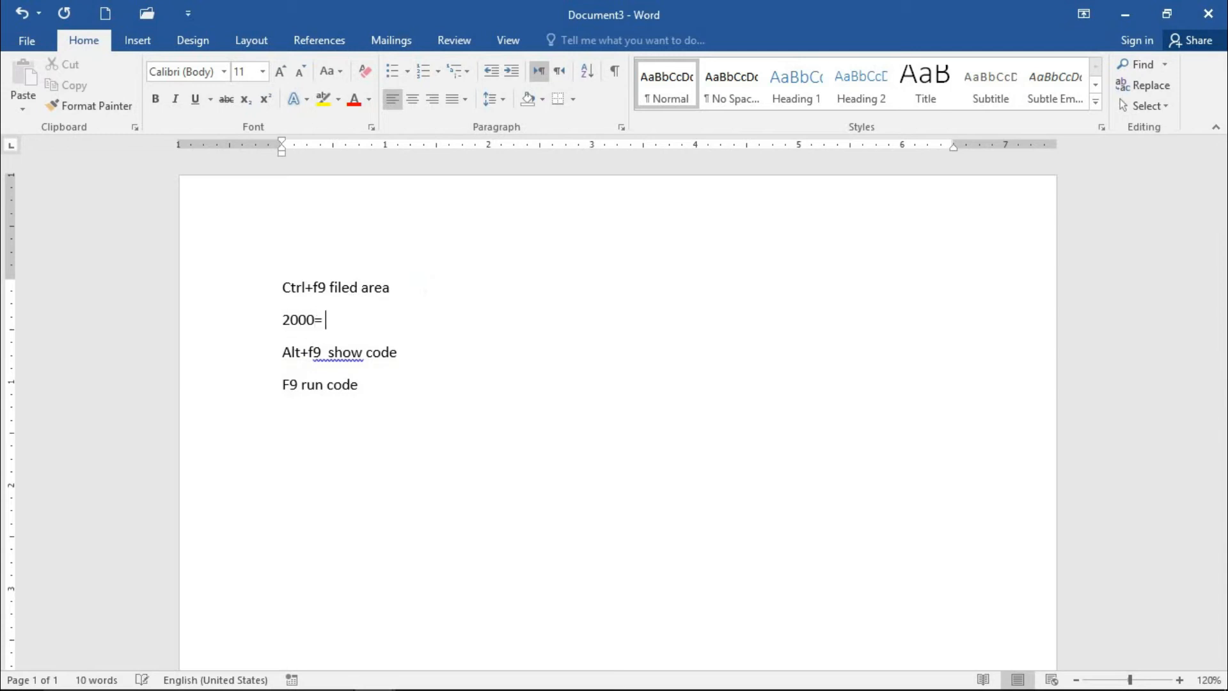
type("+ 3000")
key("BackSpace")
key("BackSpace")
key("BackSpace")
key("BackSpace")
type("12000")
key("BackSpace")
key("BackSpace")
key("BackSpace")
key("BackSpace")
key("BackSpace")
key("BackSpace")
key("BackSpace")
key("BackSpace")
key("BackSpace")
key("BackSpace")
key("BackSpace")
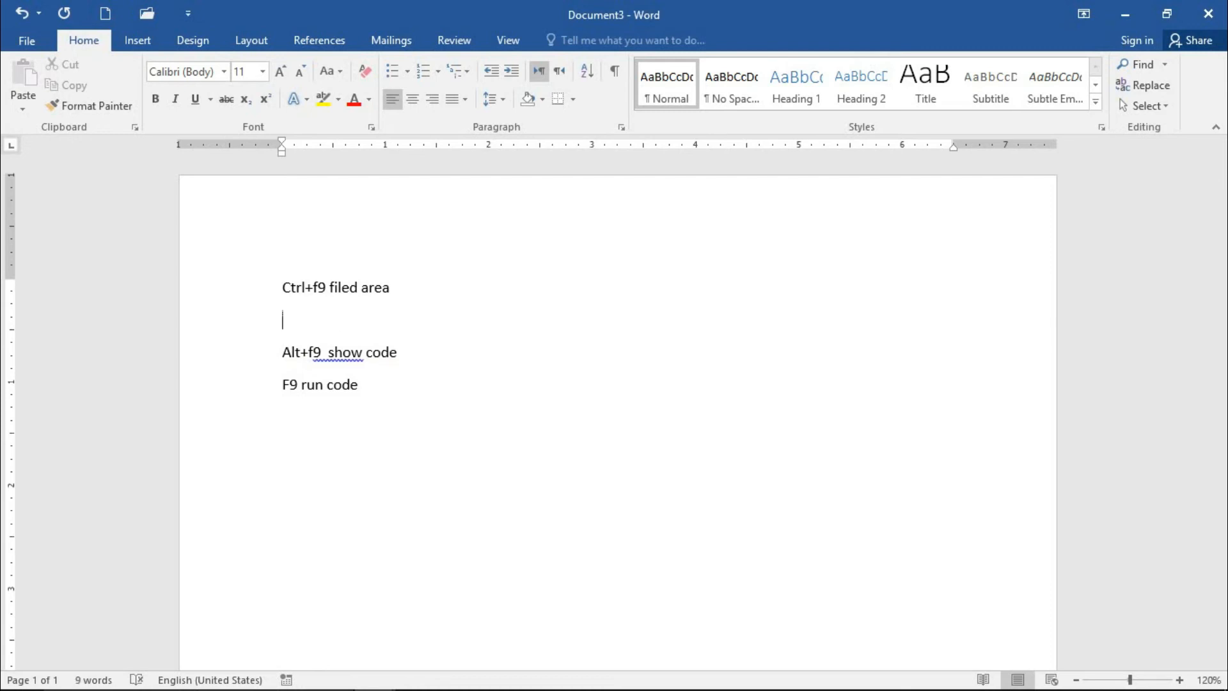
left_click(139, 39)
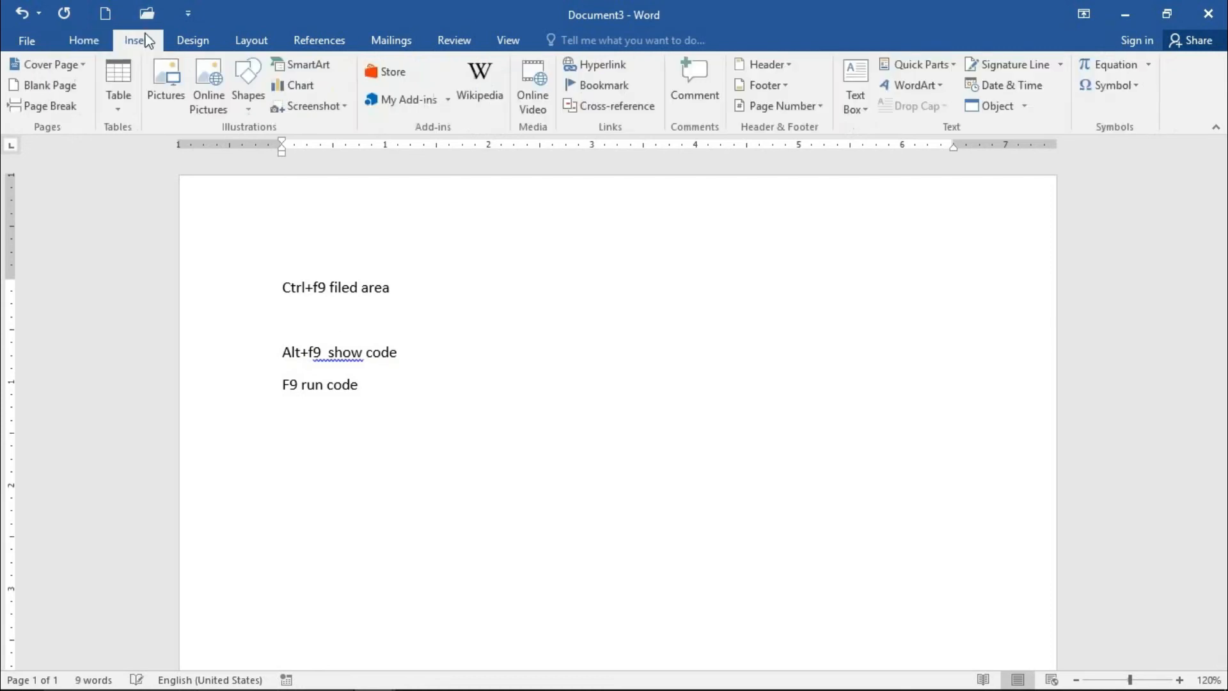
left_click(914, 67)
left_click(918, 131)
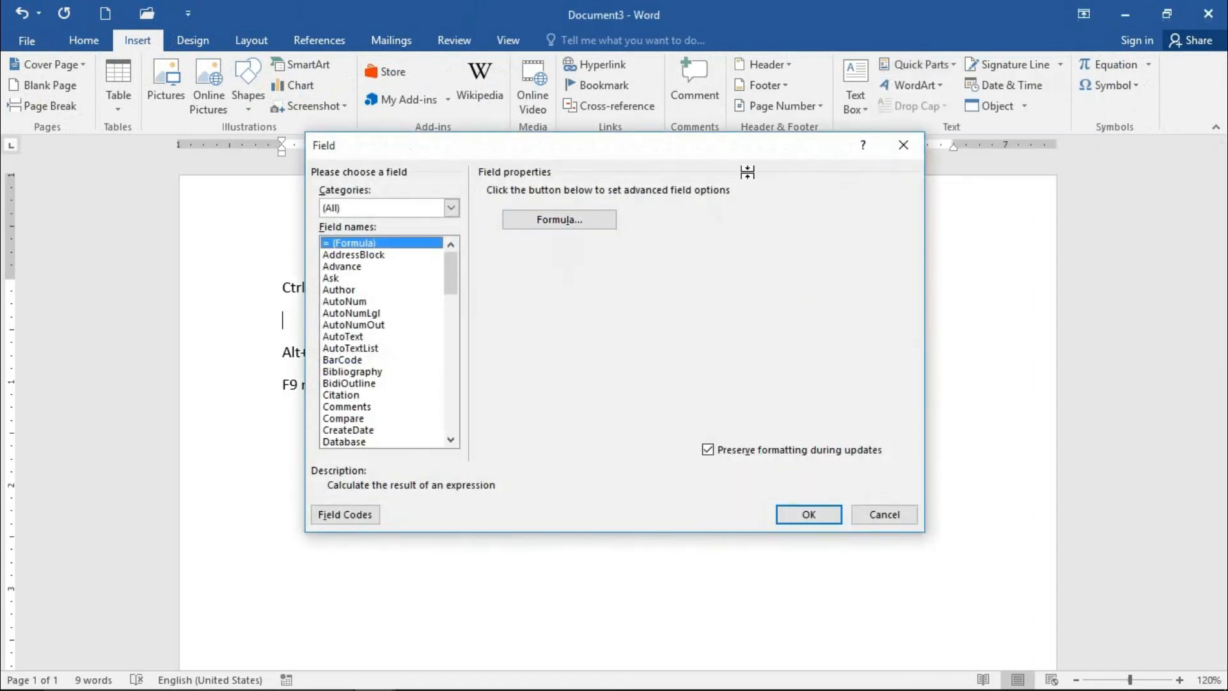
key("Escape")
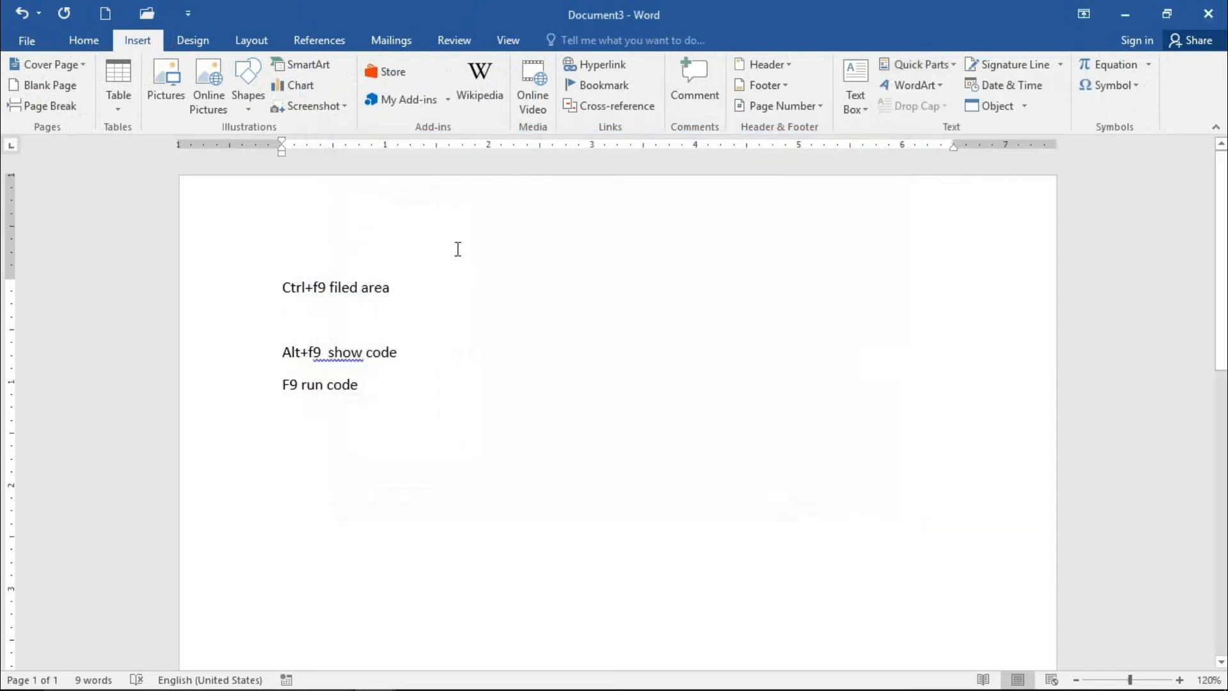
- Insert an empty field on the blank line below "Ctrl+f9 filed area" and write the formula =2000+12000 inside it
key("ctrl+F9")
type("=")
type("2000")
type("+")
type("1")
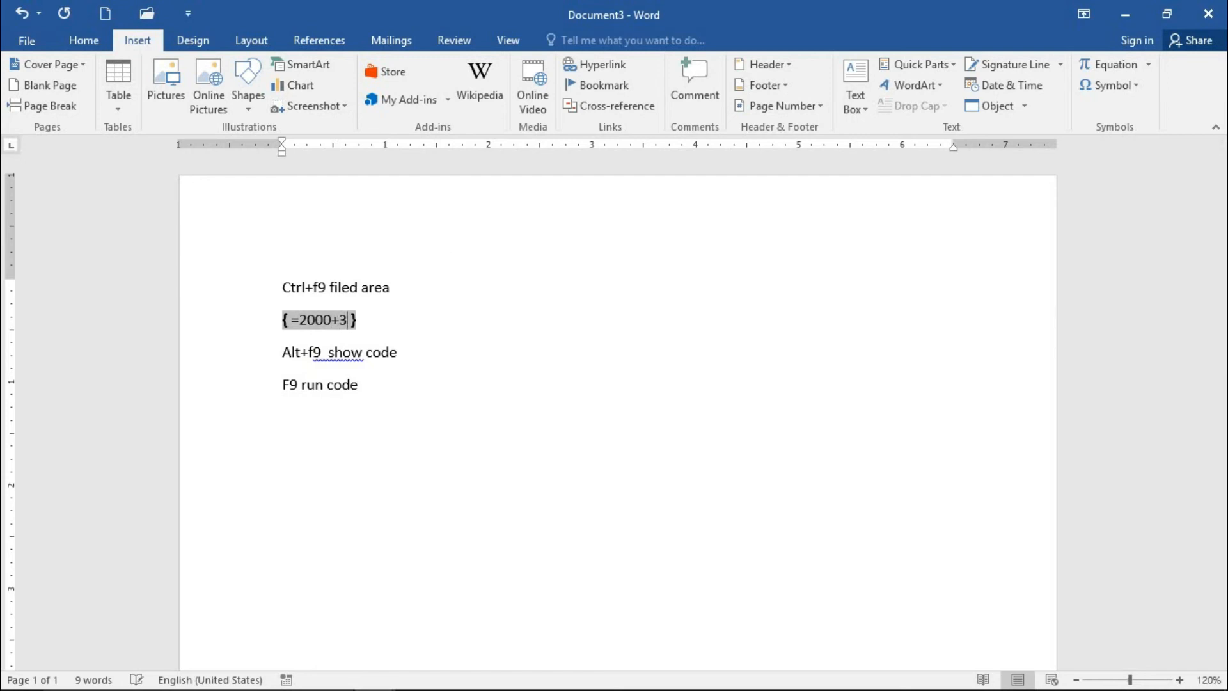
type("2000")
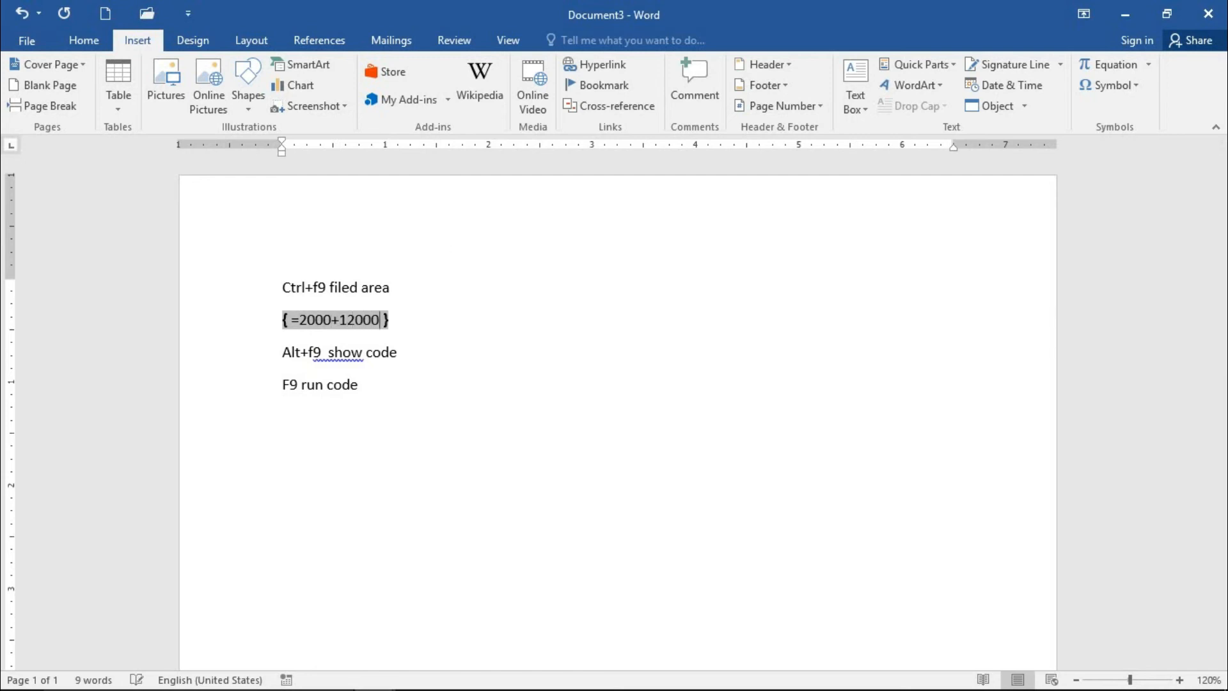
- Update the =2000+12000 formula field so it calculates its result
right_click(350, 320)
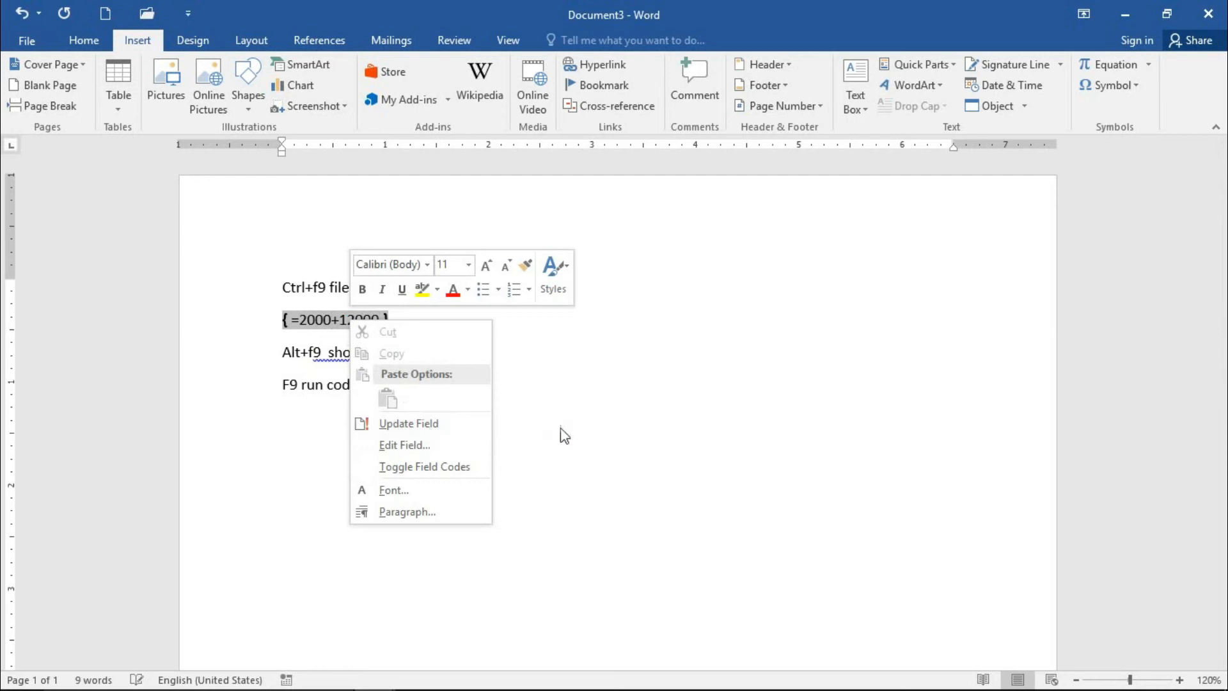
left_click(583, 427)
left_click_drag(287, 384, 365, 401)
left_click(356, 320)
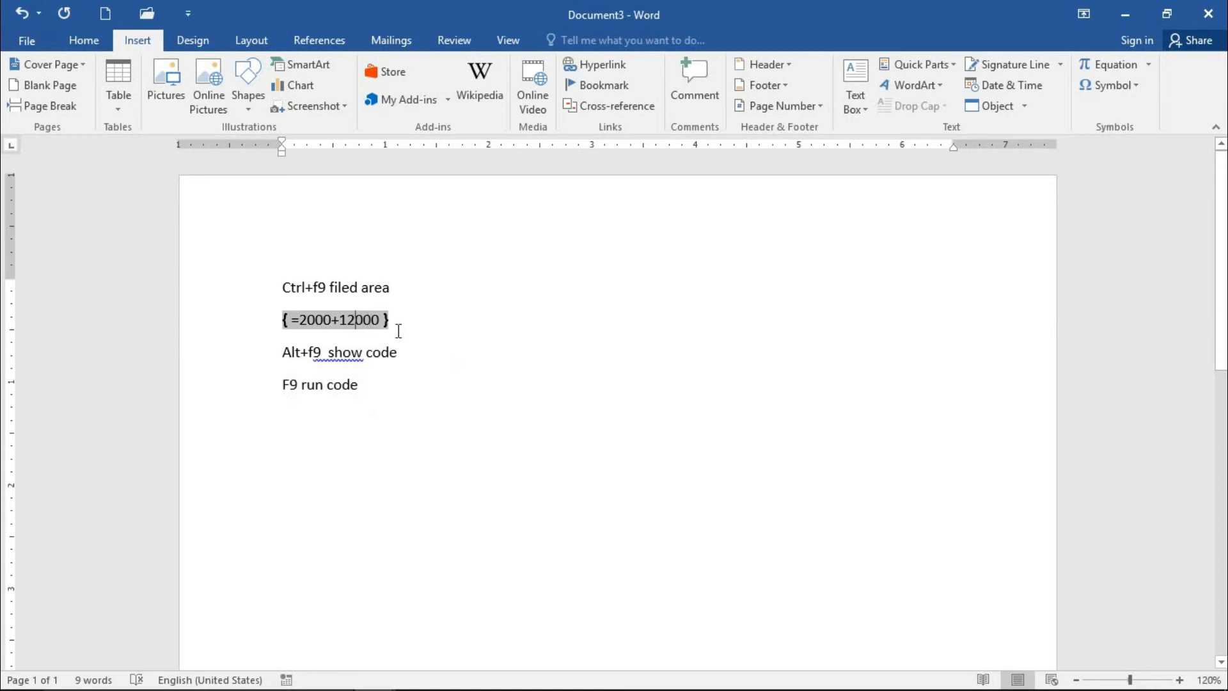
key("F9")
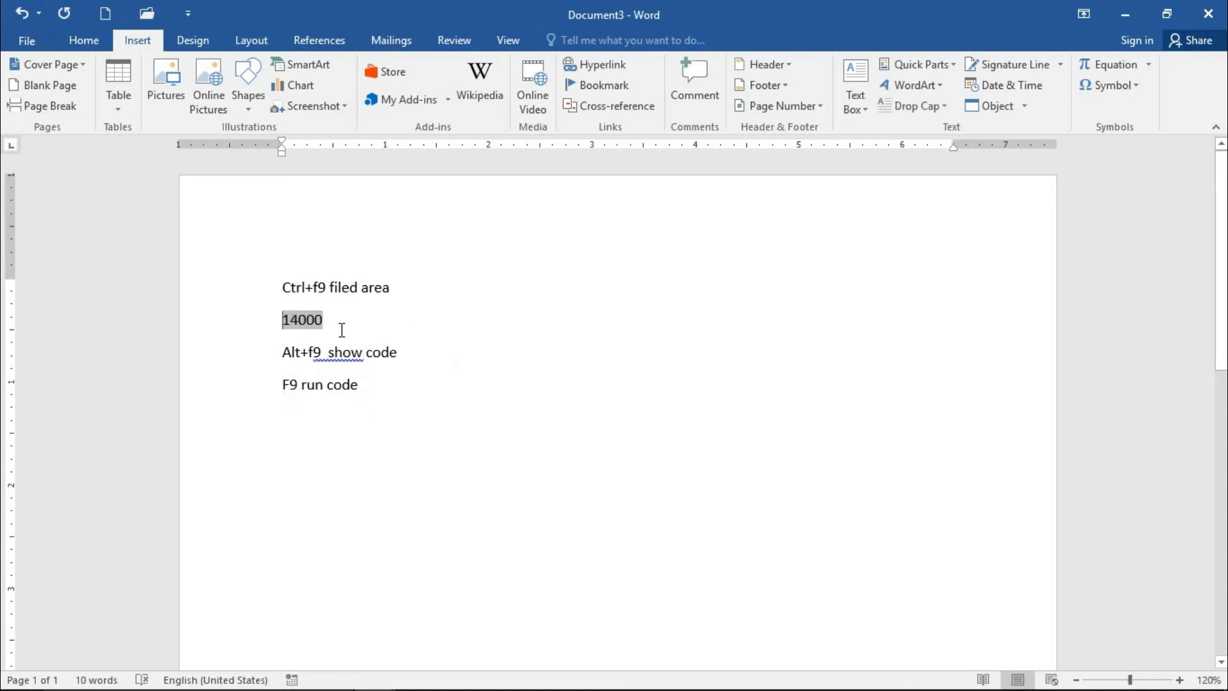
- Switch the whole document to field codes to view the formula behind the calculated result
mouse_move(362, 387)
left_mouse_down()
mouse_move(280, 377)
mouse_move(271, 354)
left_mouse_up()
left_click(393, 287)
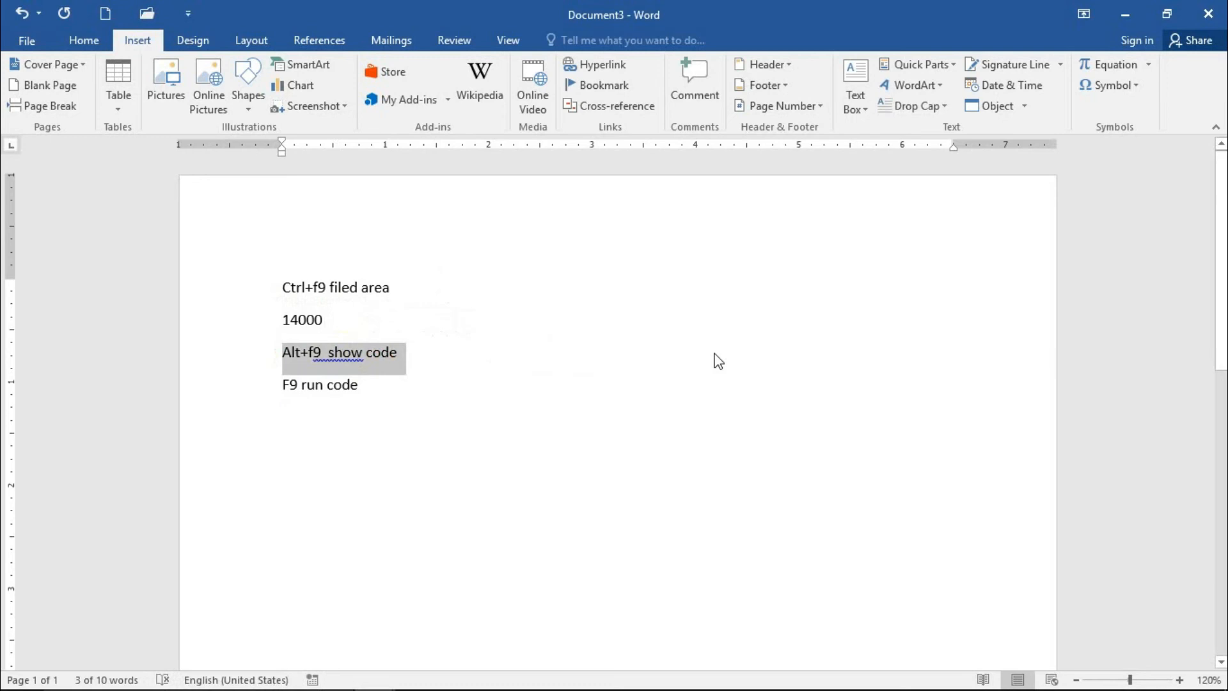
key("alt+F9")
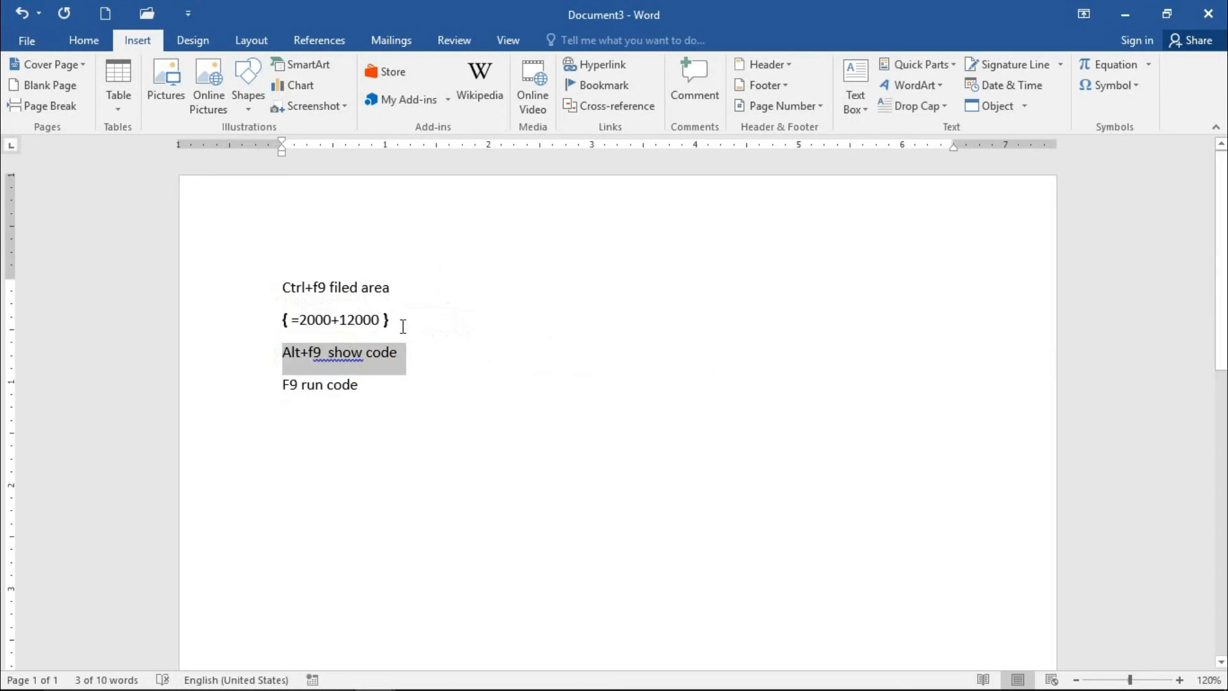
- Delete all the shortcut description lines together with the formula field, leaving the document empty
left_click(293, 331)
left_click_drag(293, 330, 279, 336)
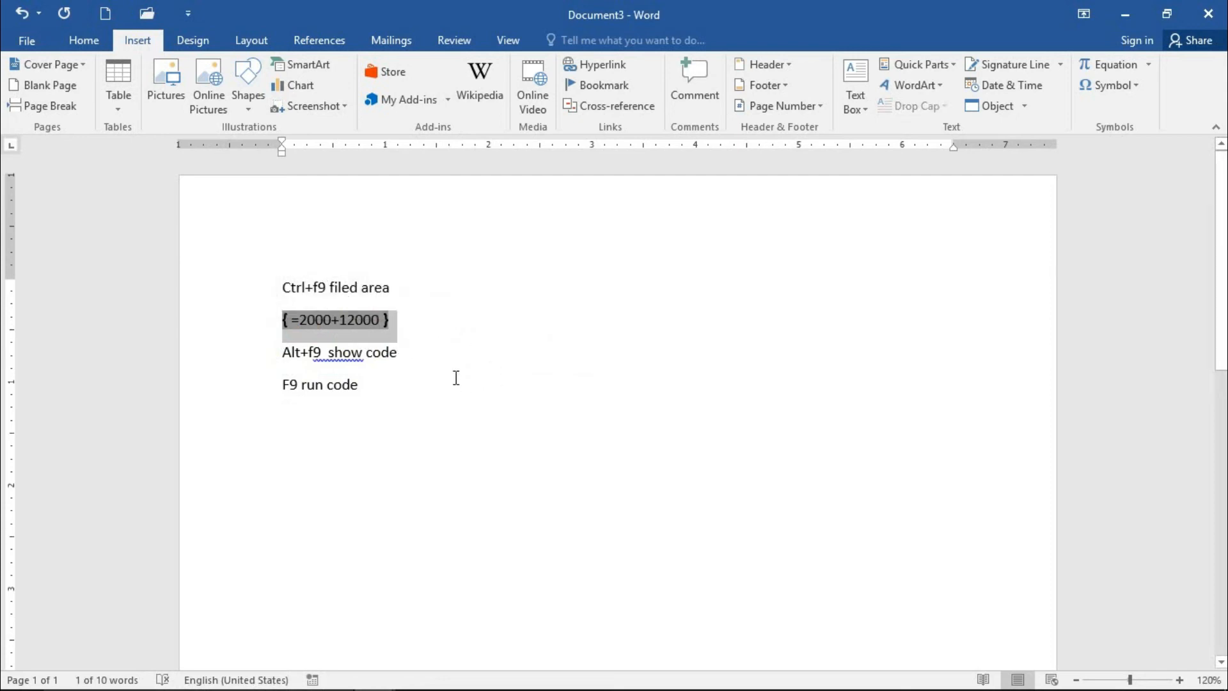
left_click_drag(411, 392, 276, 278)
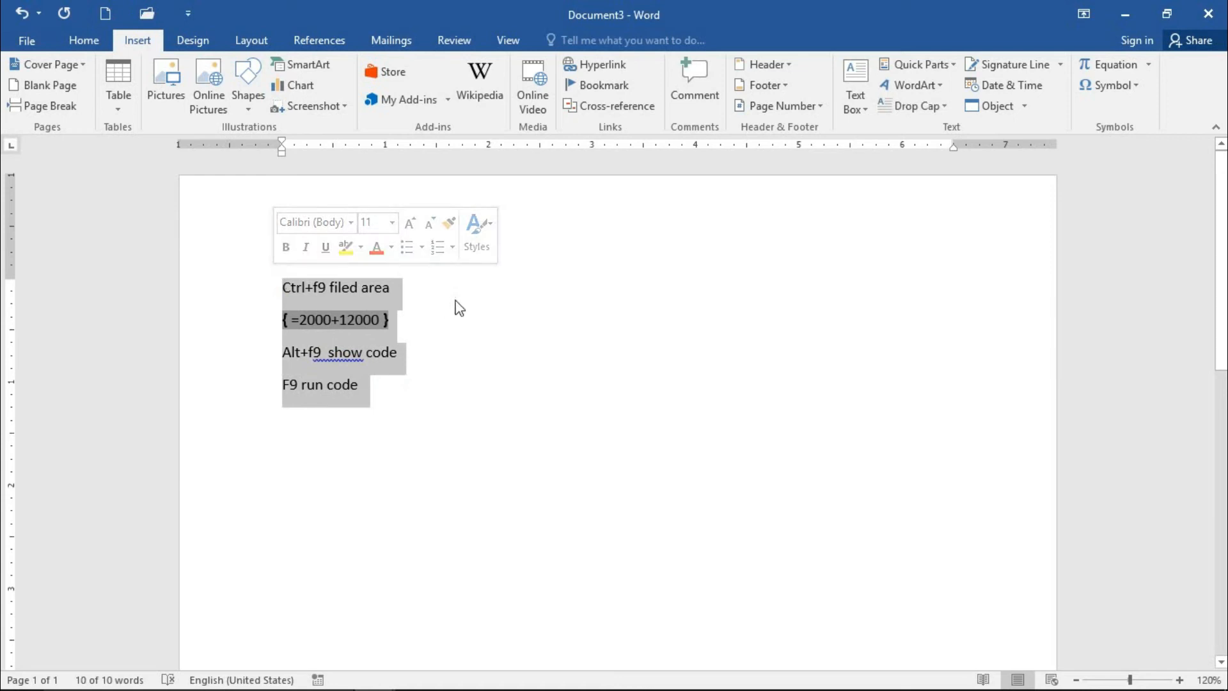
key("Delete")
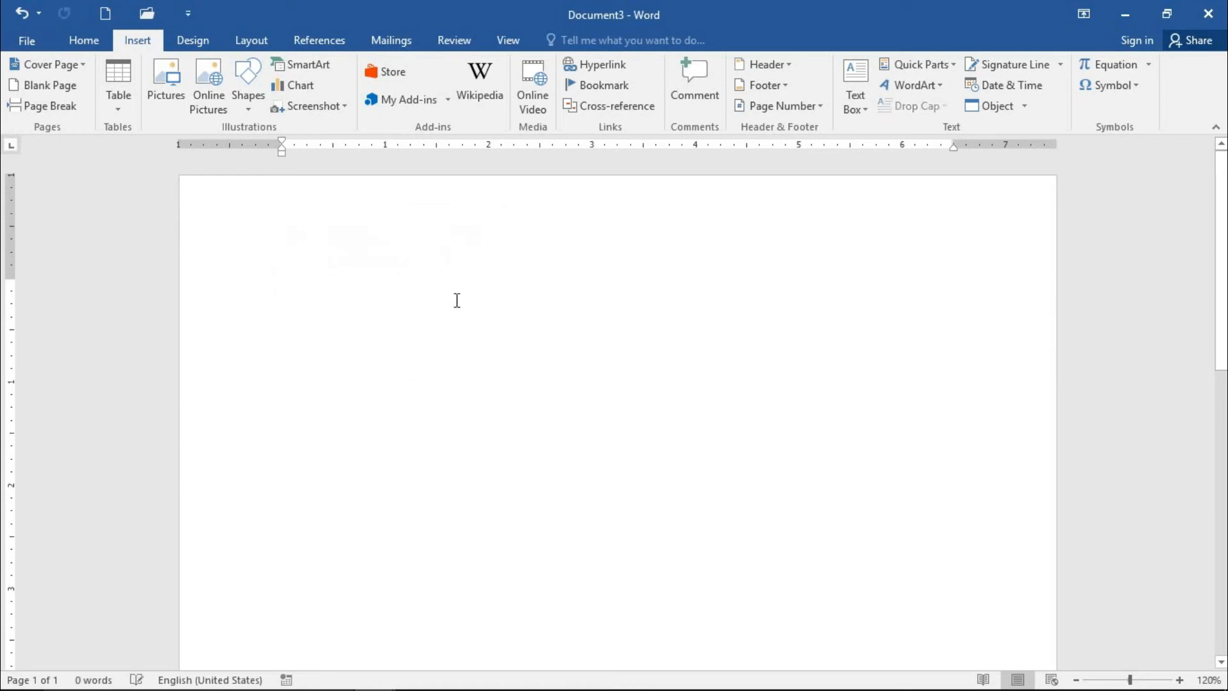
- Insert an empty field at the start of the blank page and enter date as its code
key("ctrl+F9")
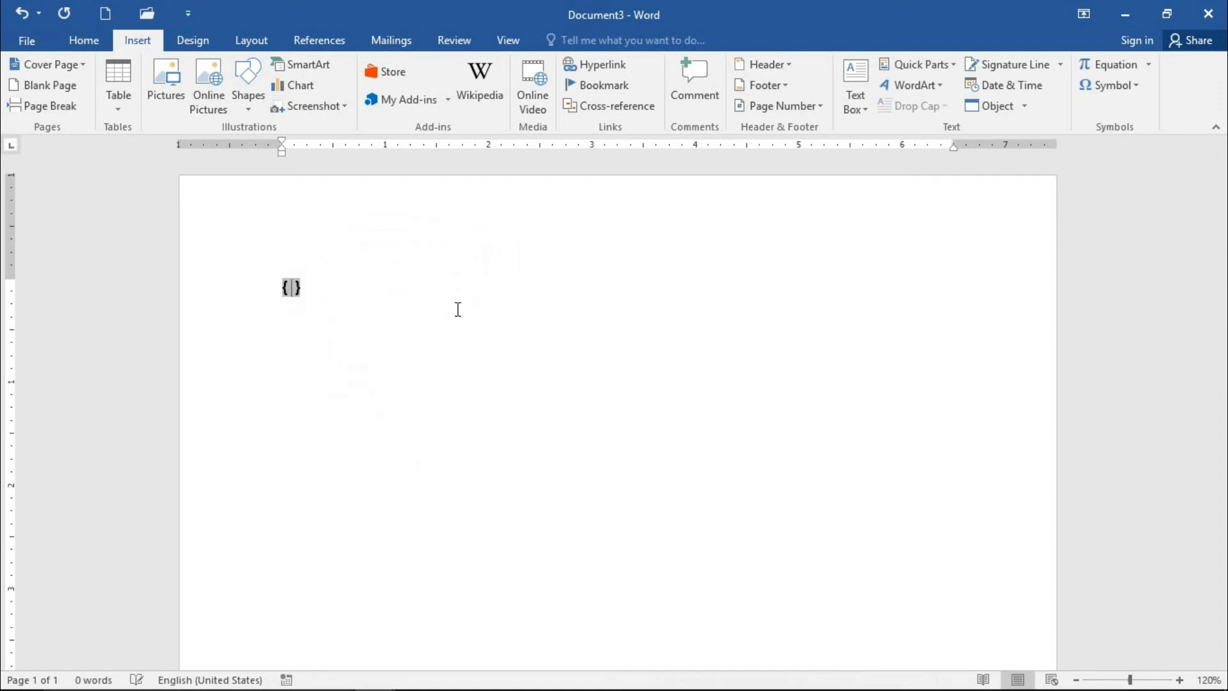
type("date")
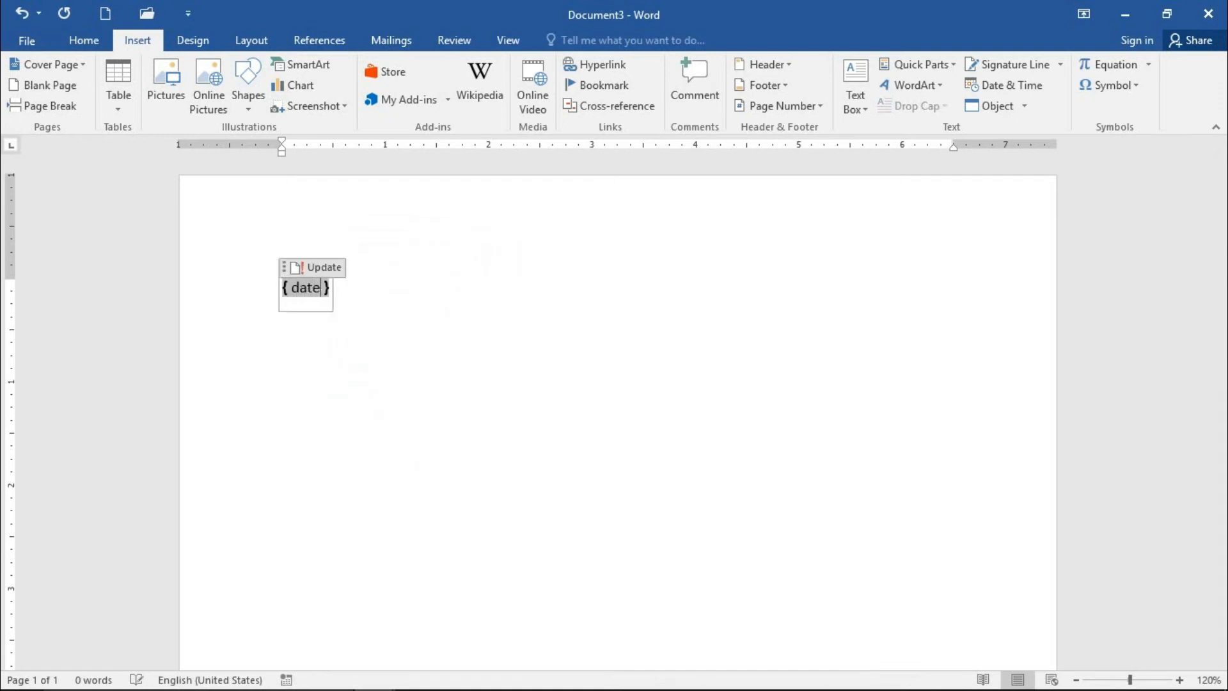
key("BackSpace")
- Update the date field and toggle its field code to display the current date
left_click_drag(307, 288, 310, 284)
right_click(322, 288)
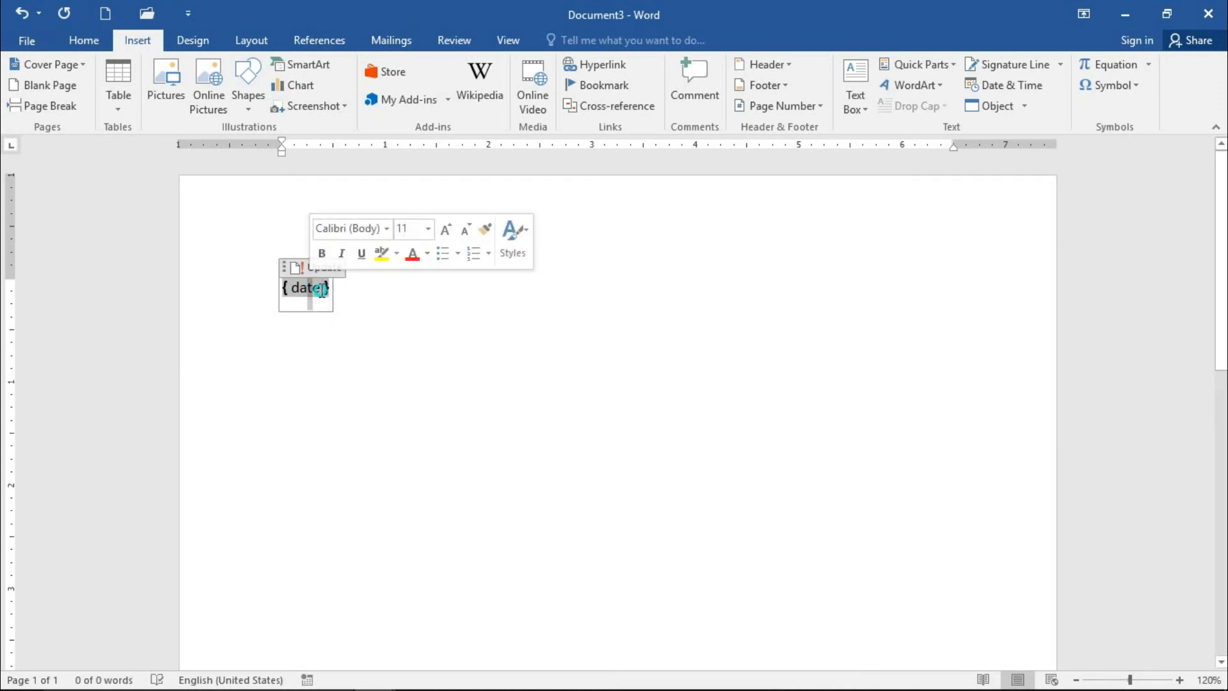
left_click(394, 400)
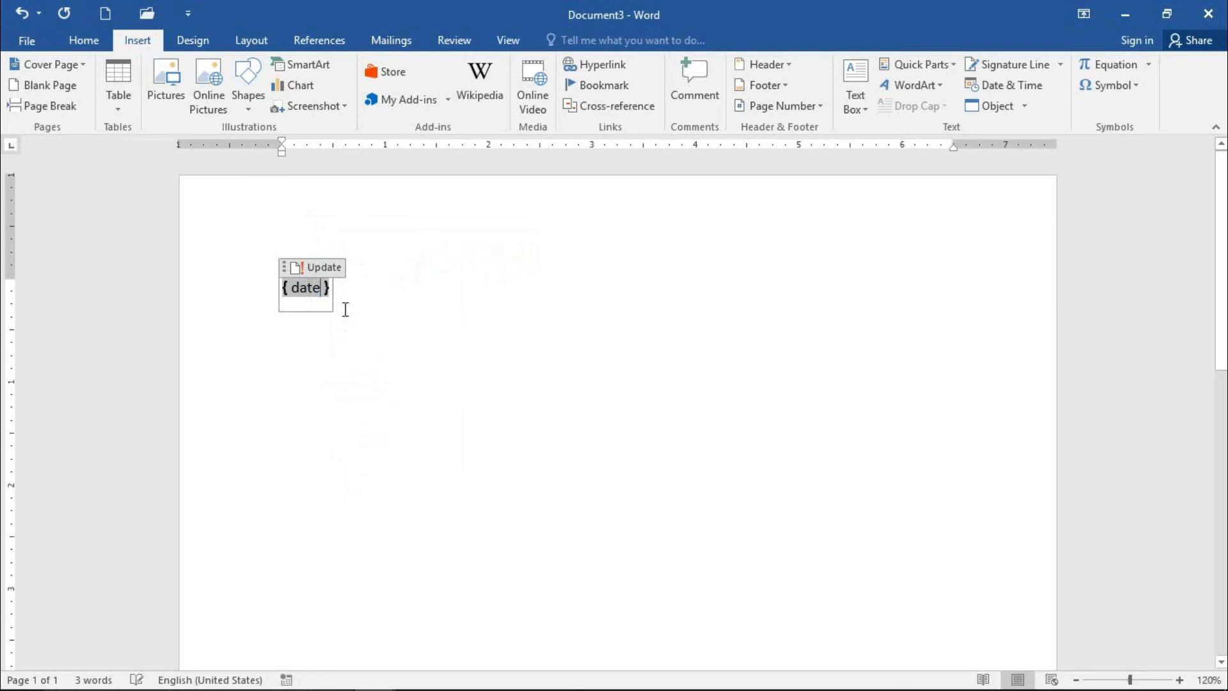
right_click(318, 289)
left_click(425, 435)
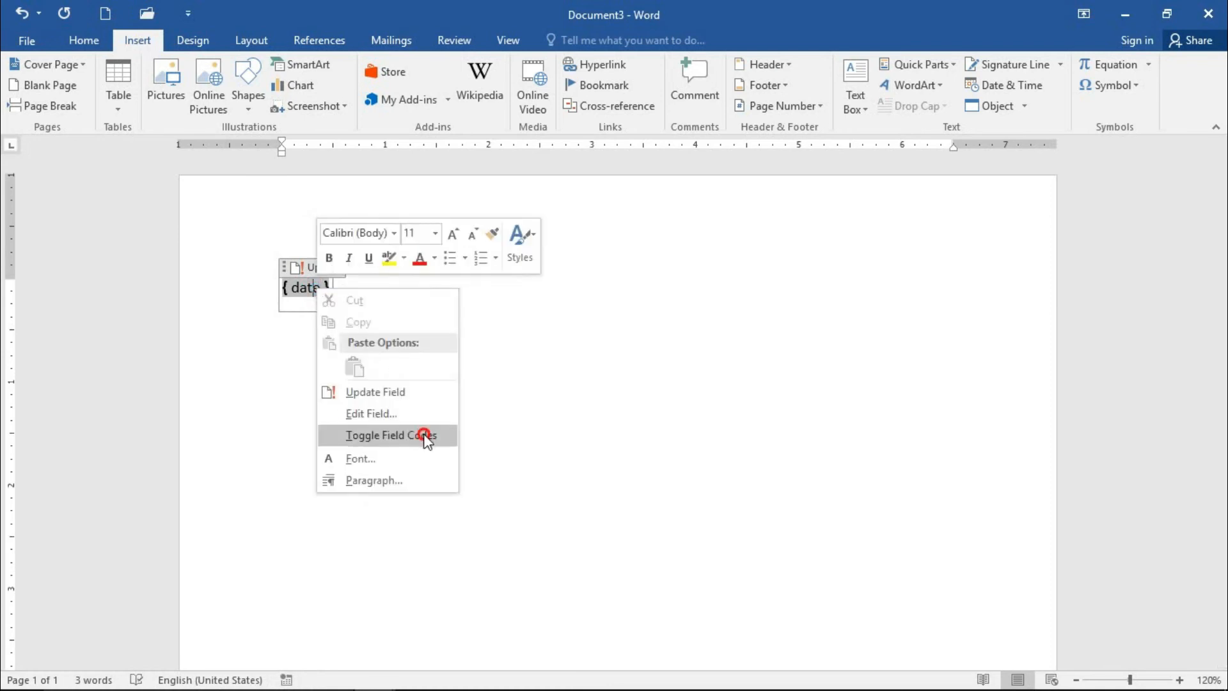
left_click(420, 298)
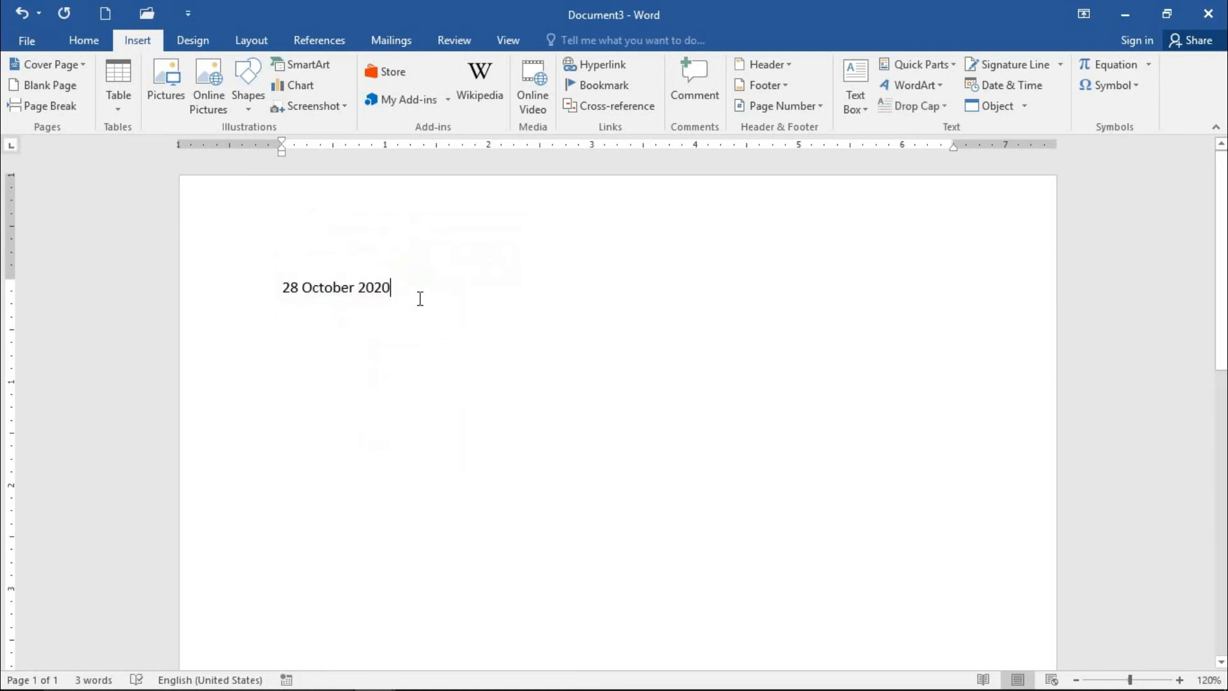
- Show the codes of the date fields on both lines and delete the two fields
key("Return")
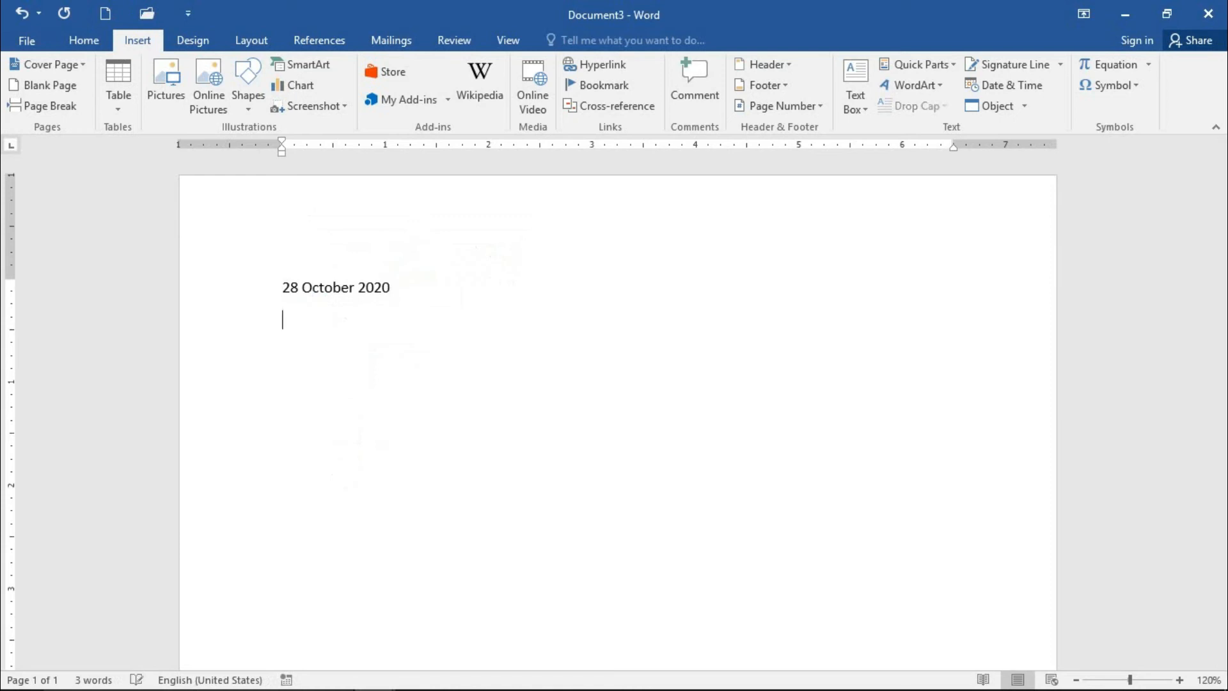
left_click_drag(391, 291, 277, 294)
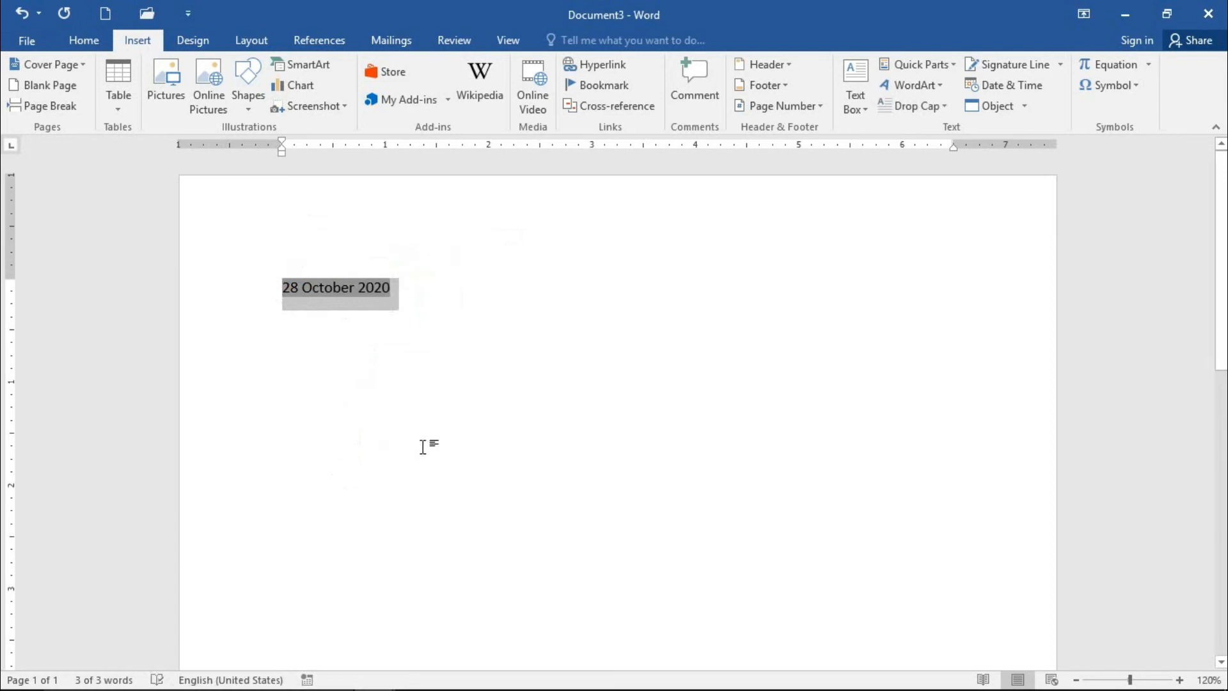
key("alt+F9")
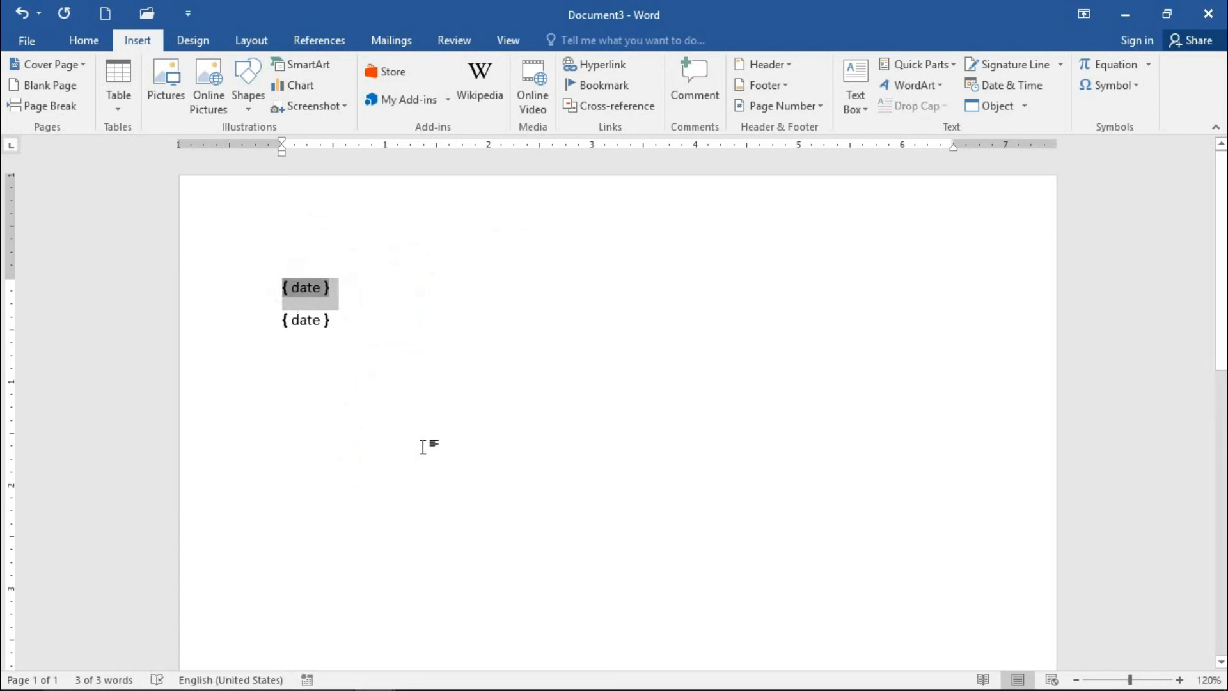
left_click_drag(266, 310, 255, 284)
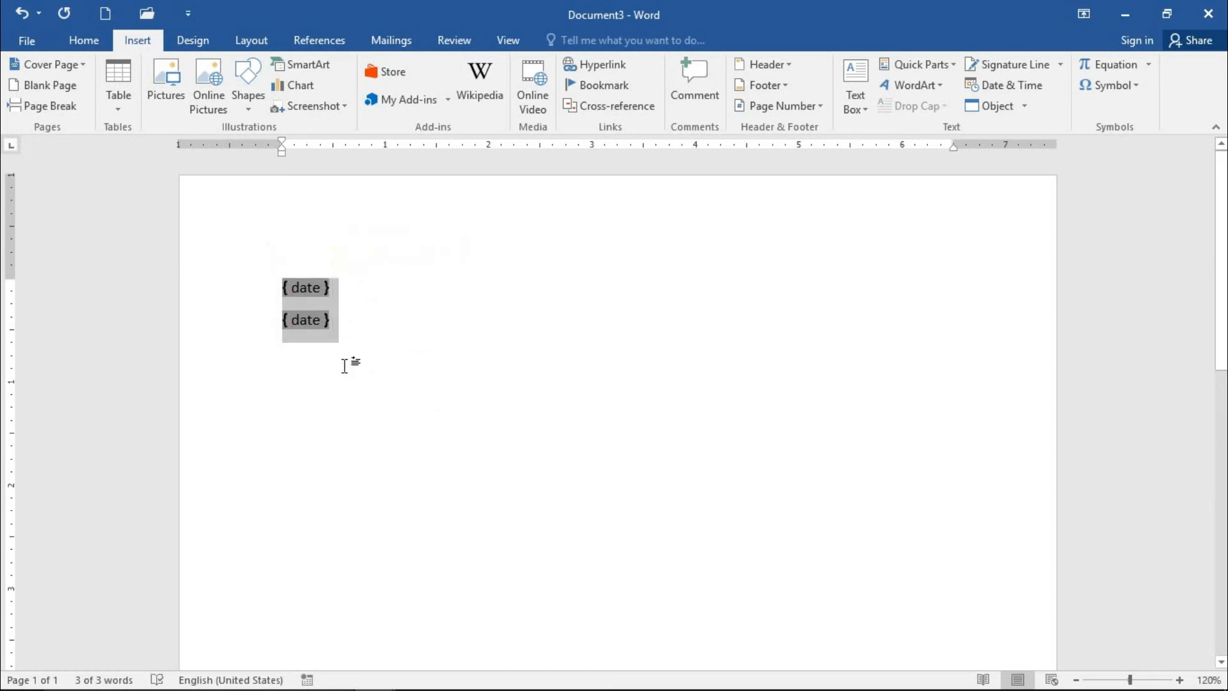
key("Delete")
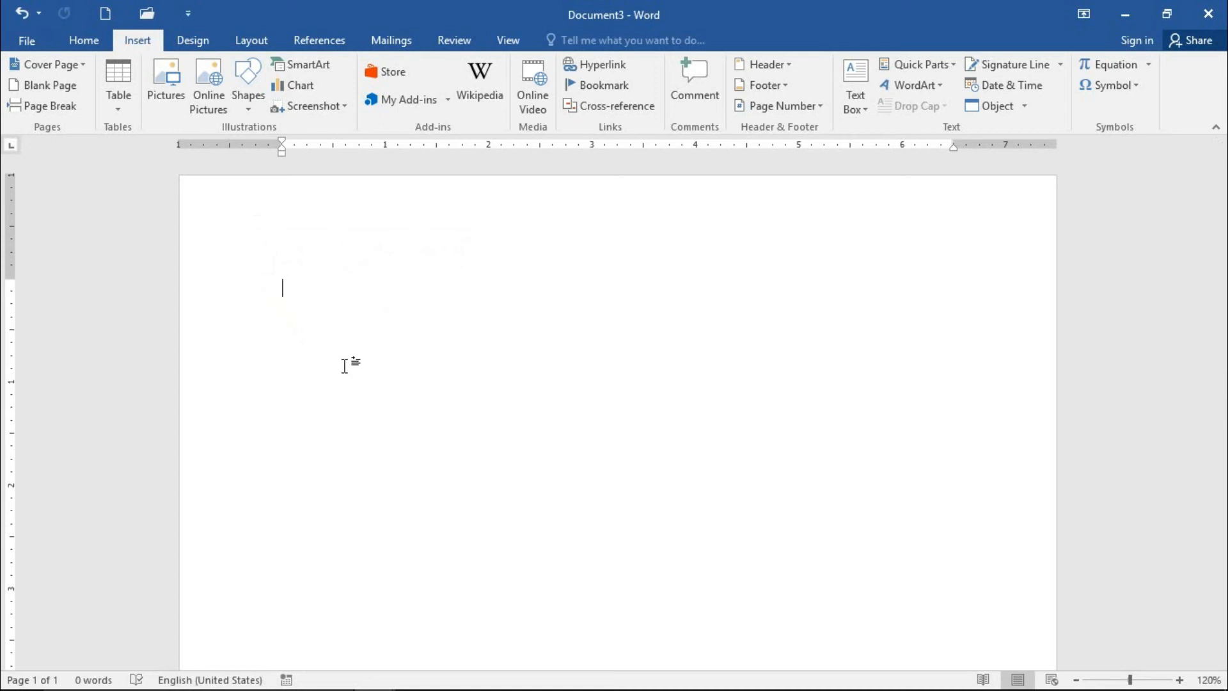
- Insert an empty field, enter autonum as its code, and toggle the field code to display the automatic number
key("ctrl+F9")
type("auton")
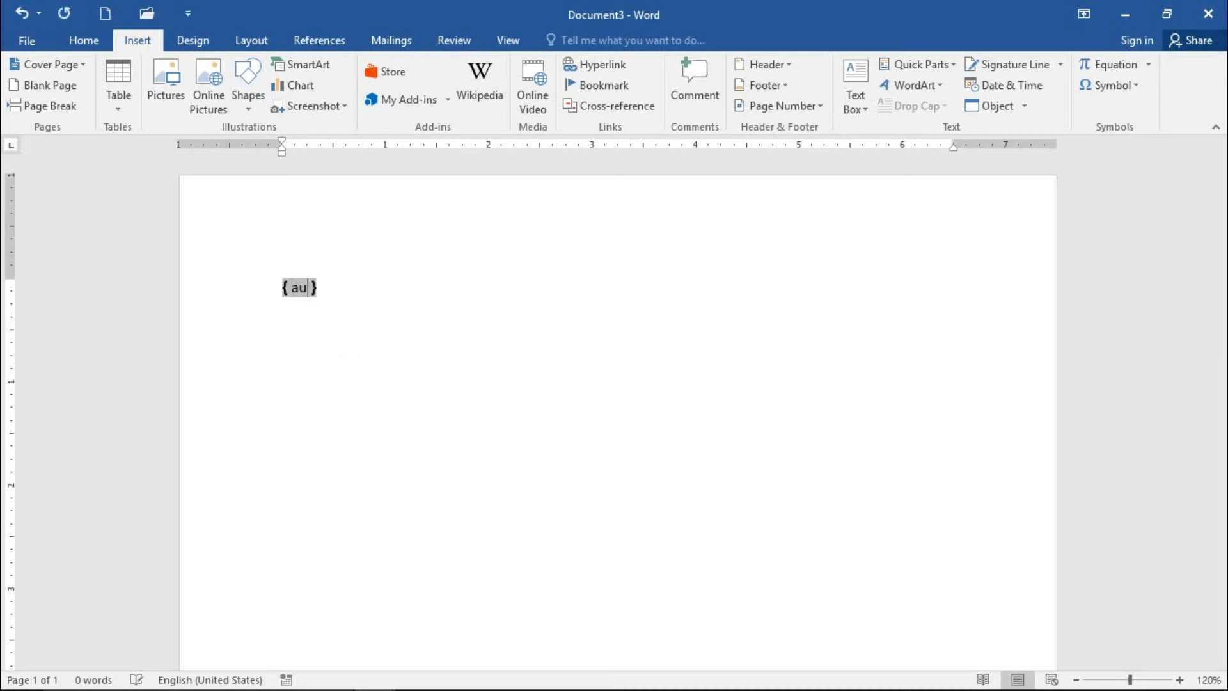
type("um")
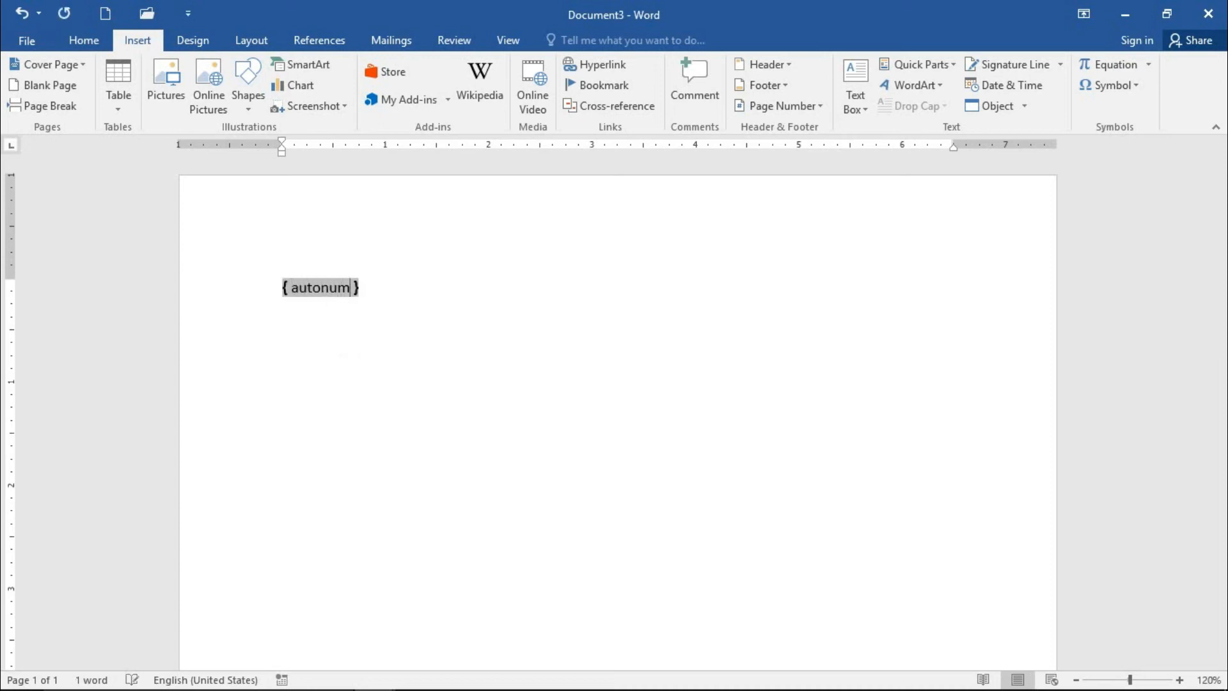
right_click(323, 289)
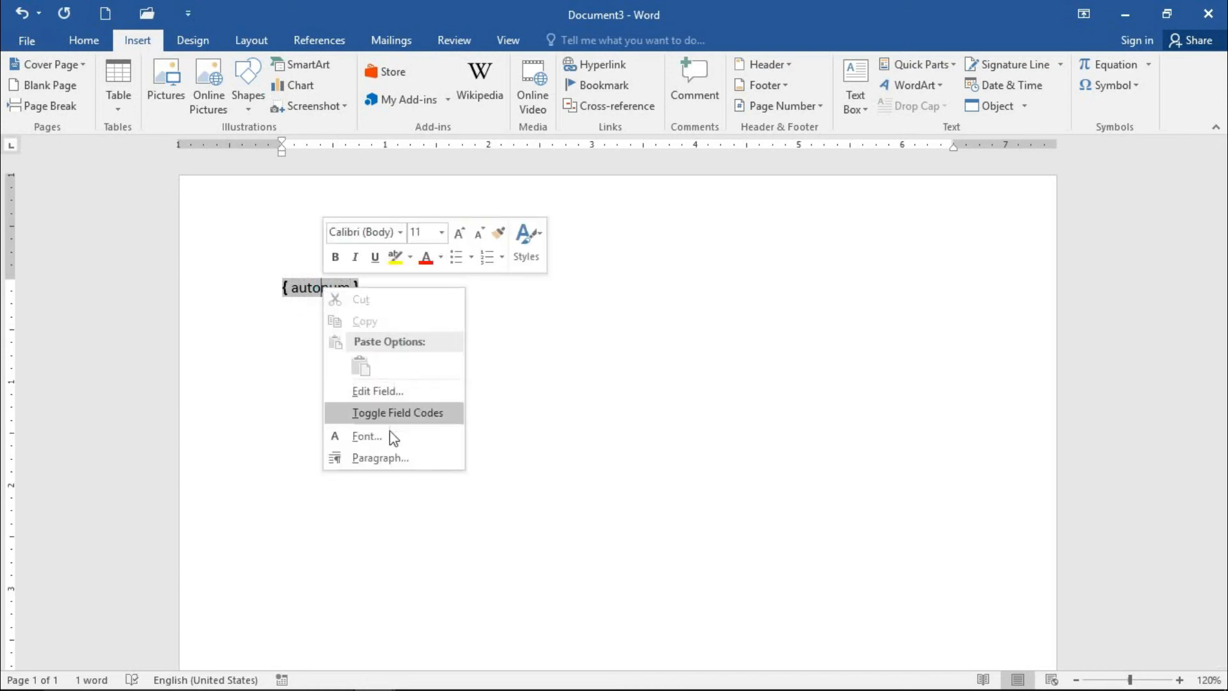
left_click(400, 413)
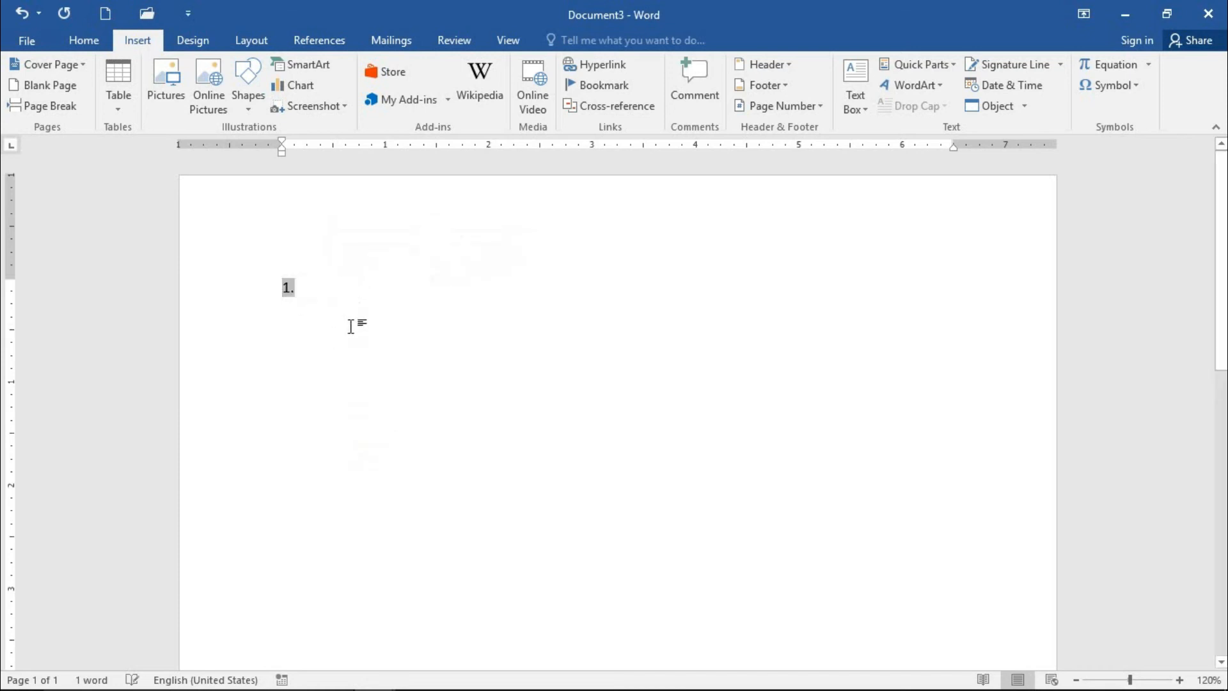
- Add line breaks after the automatic number, and erase them and the number to empty the page
left_click(317, 293)
key("Return")
key("Return")
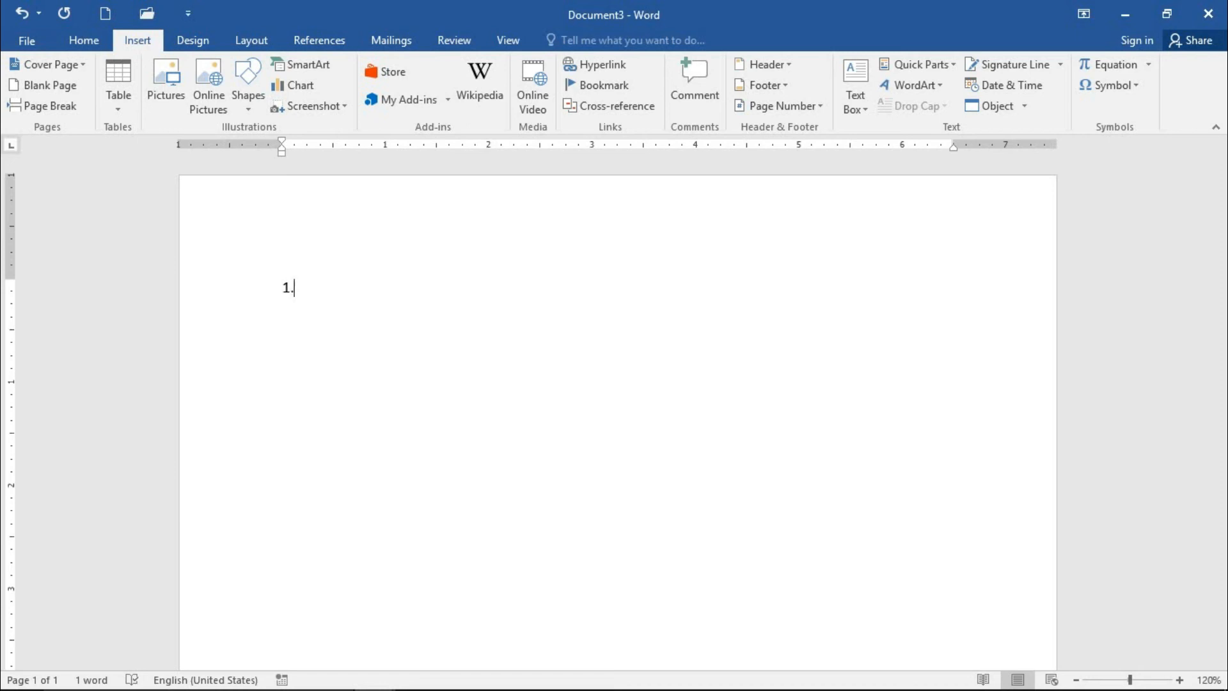
key("BackSpace")
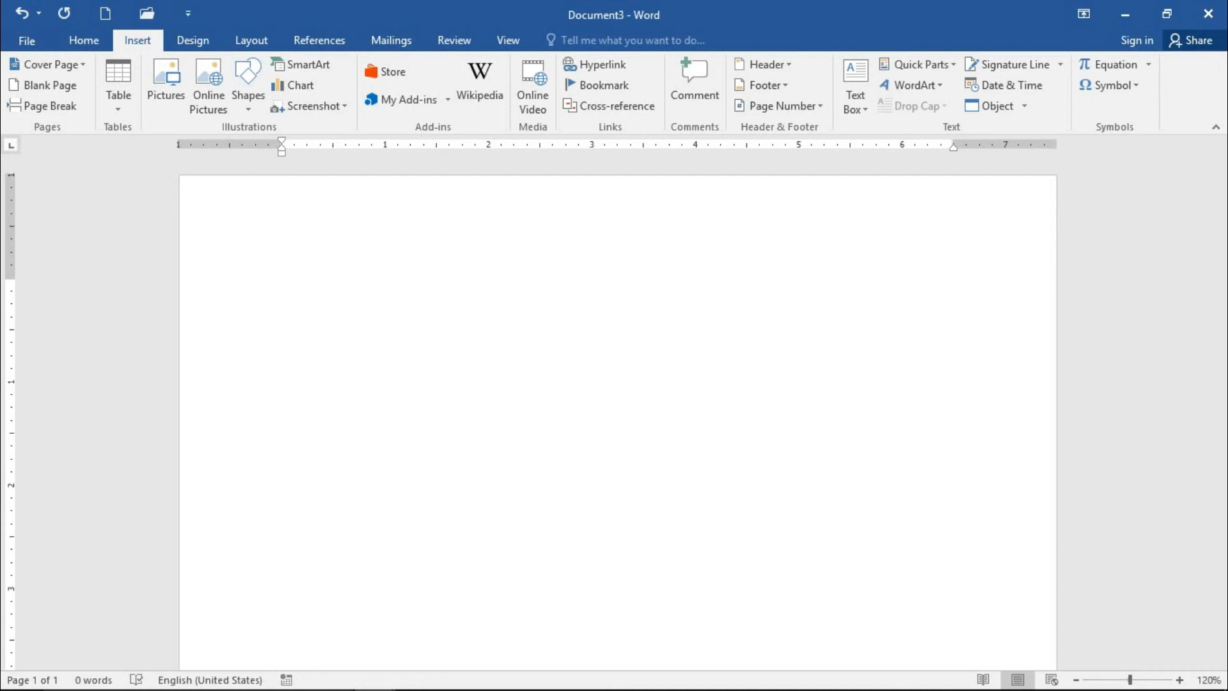
- Write the heading line "Word introduction" and correct the misspelled second word with the spelling suggestion "introduction"
type("word introdeuction")
key("Return")
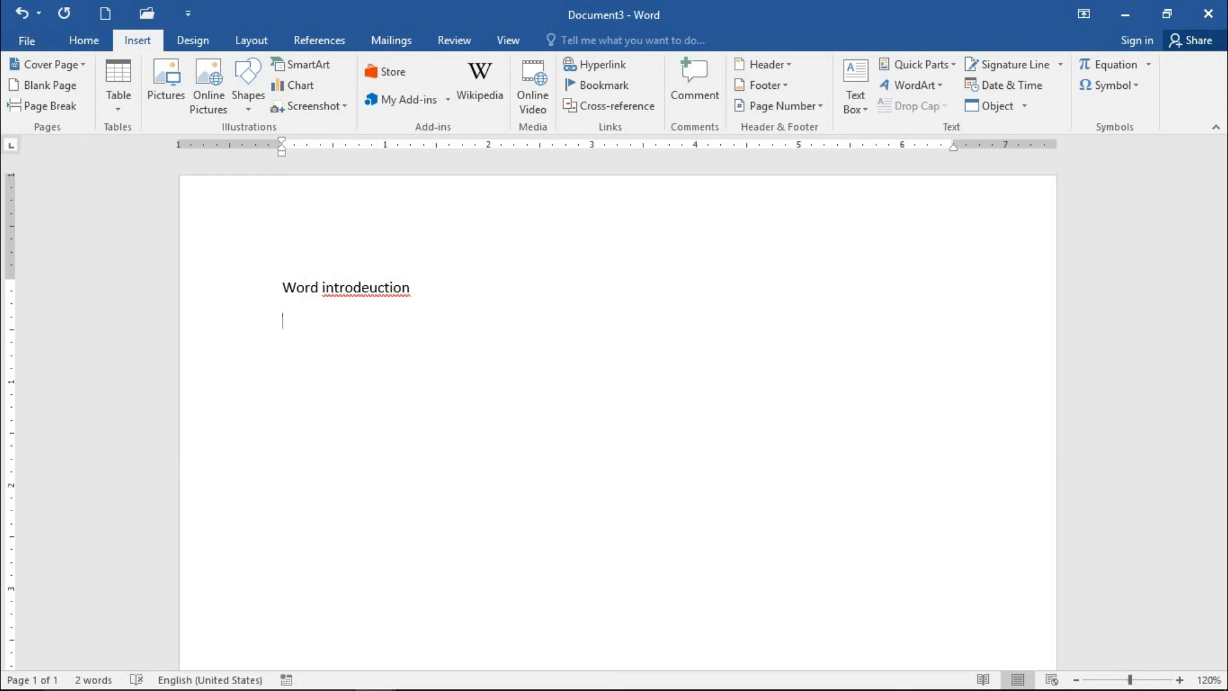
right_click(365, 288)
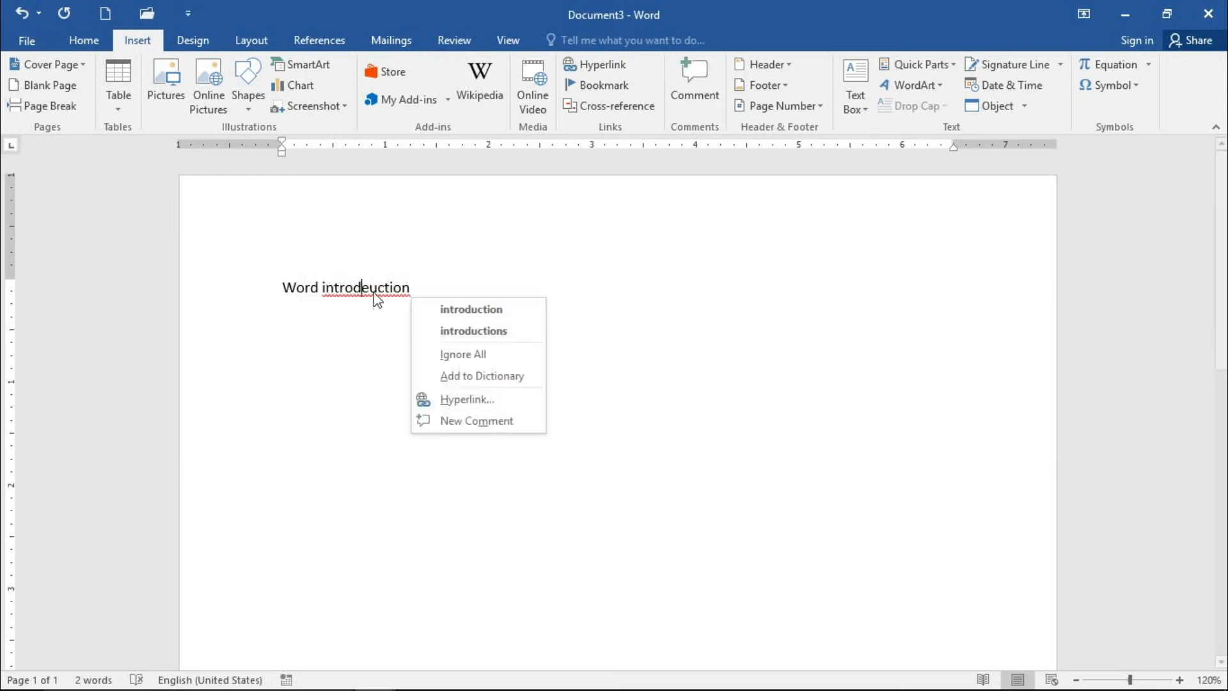
left_click(456, 310)
- Generate one paragraph of sample text below the heading line with =rand(1)
key("Down")
type("(")
key("BackSpace")
type("=rand(1)")
key("Return")
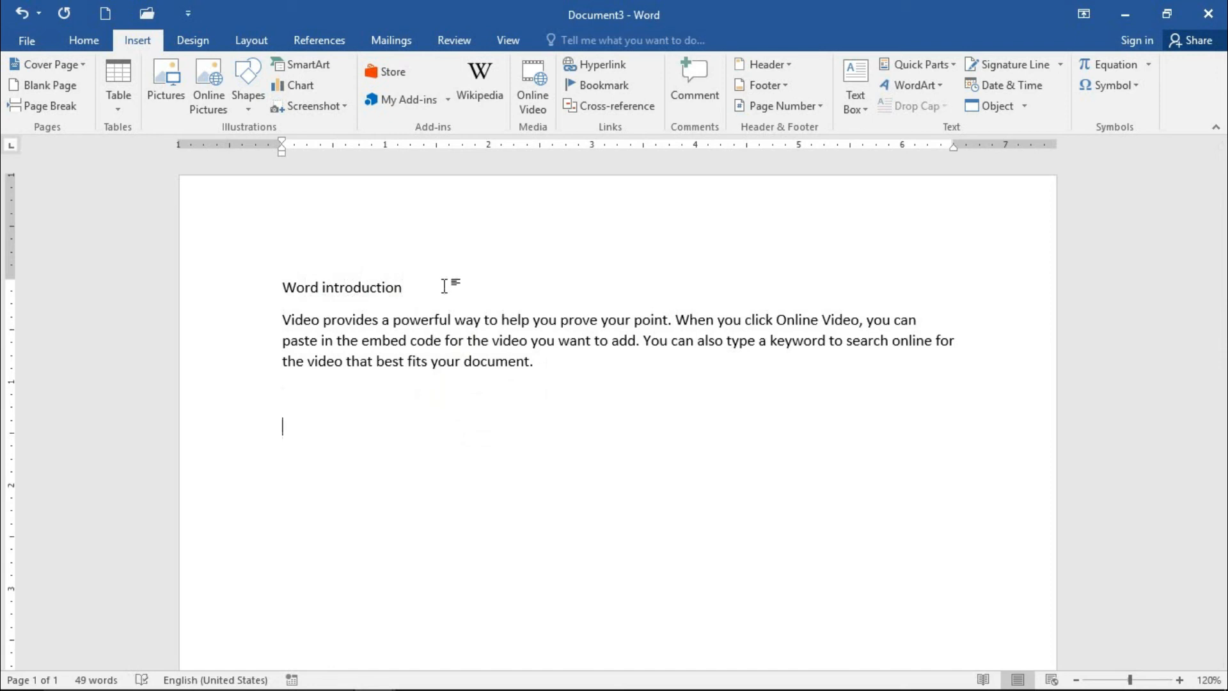
- Start a second page with the heading line "Home tab" and generate default sample paragraphs below it with =rand()
key("ctrl+Return")
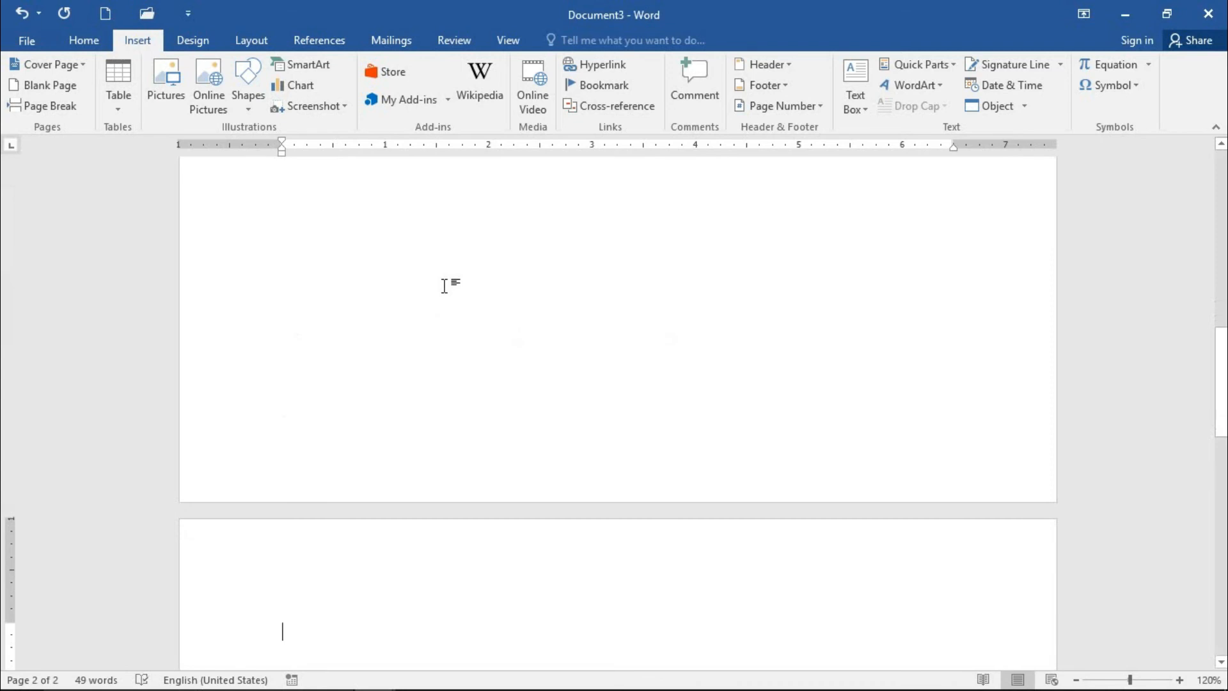
type("Home ta")
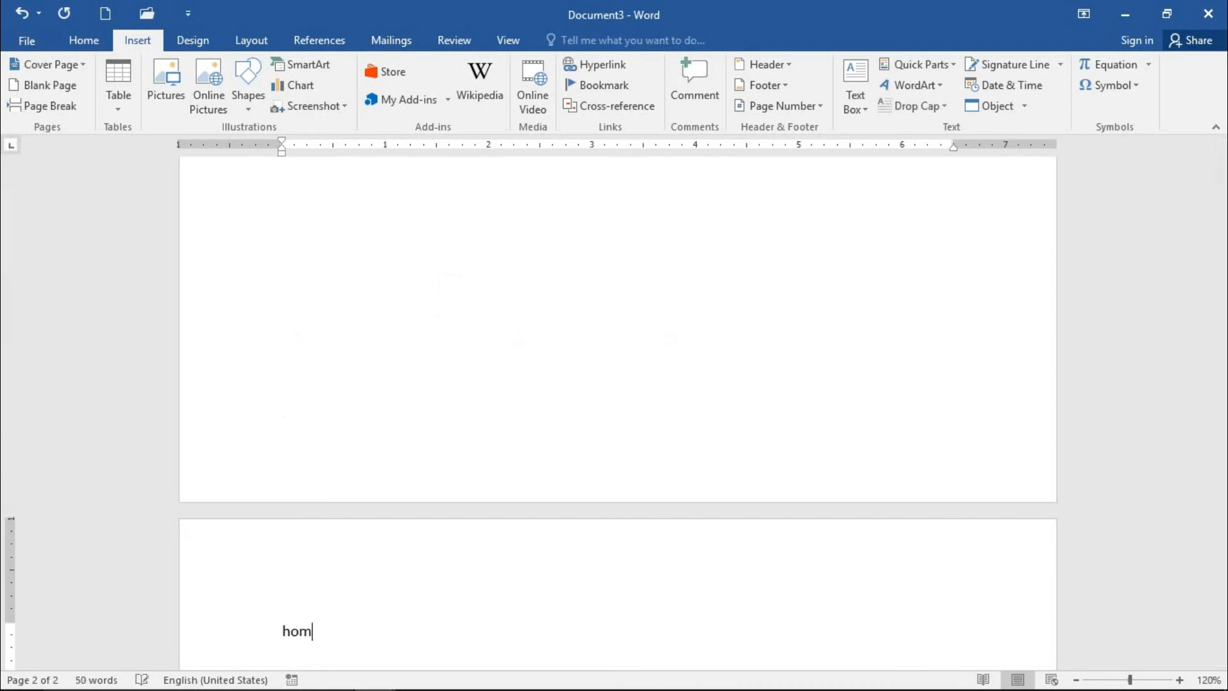
type("b")
key("Return")
type("=rand()")
key("Return")
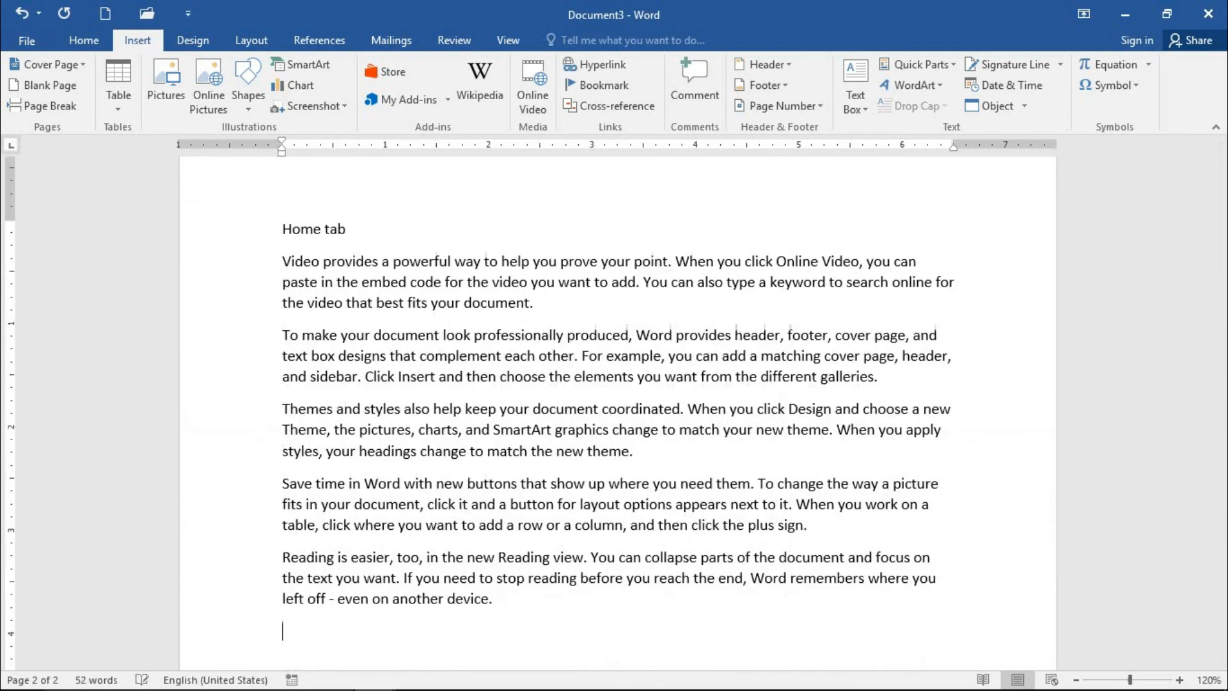
- Start a third page with the heading line "Insert tab" and generate default sample paragraphs below it with =rand()
key("ctrl+Return")
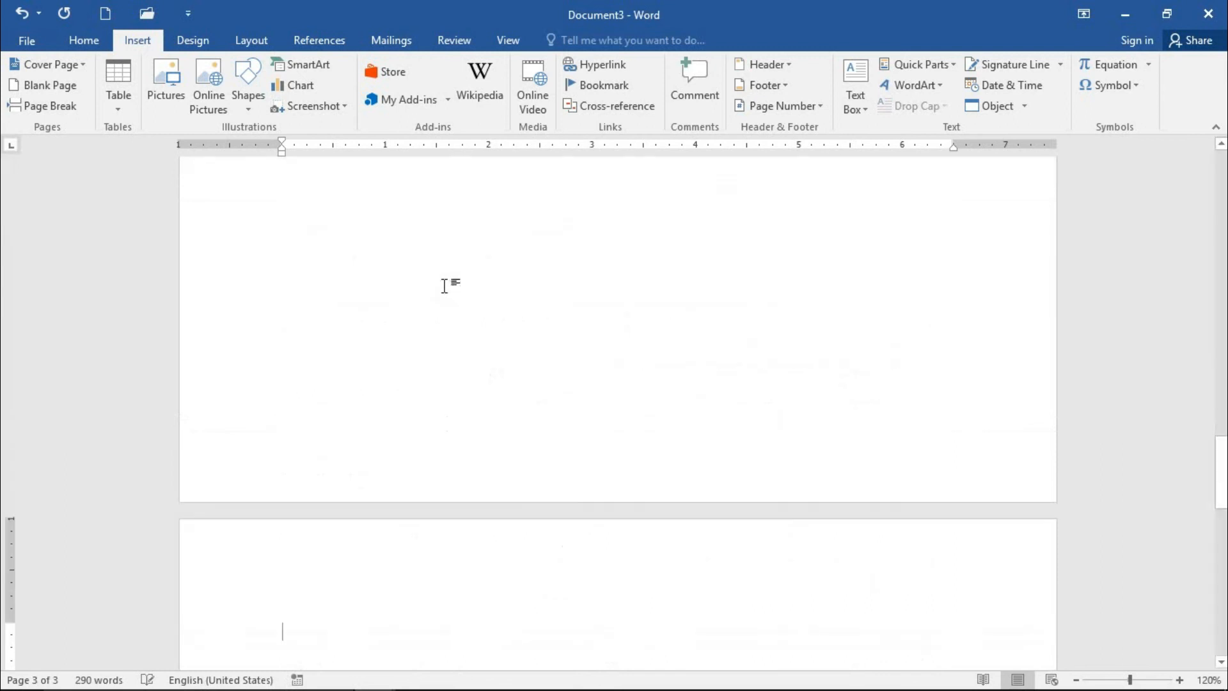
type("inse")
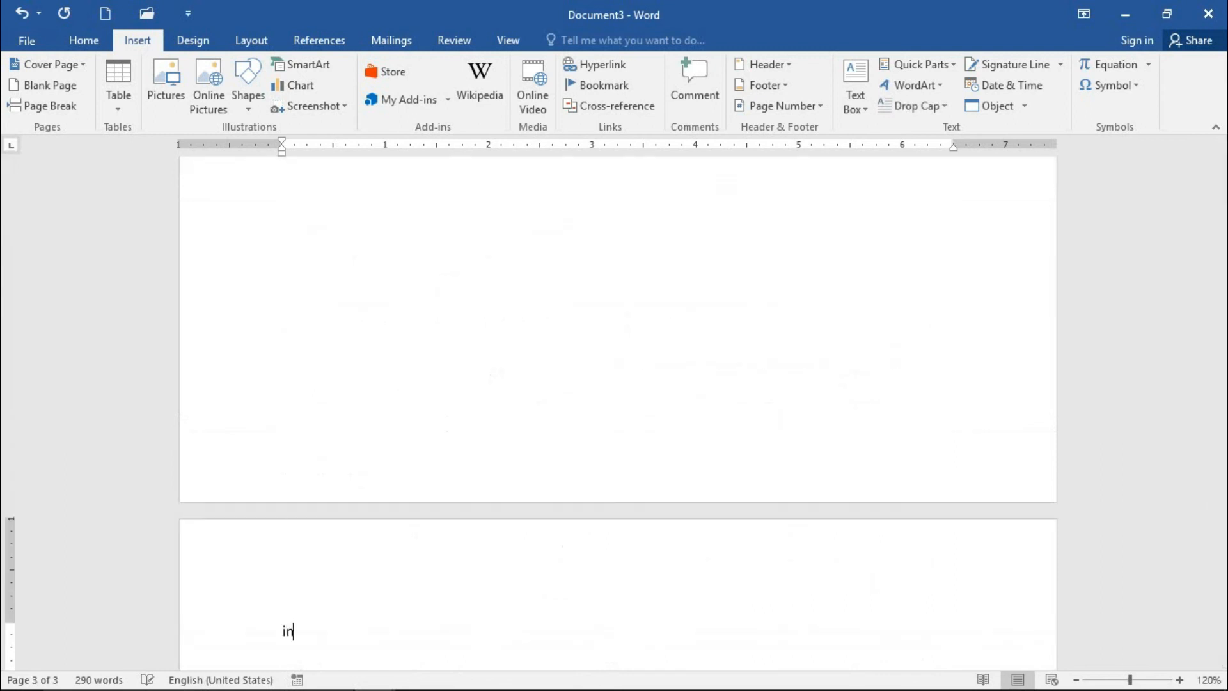
key("BackSpace")
key("BackSpace")
type("sert tab")
key("Return")
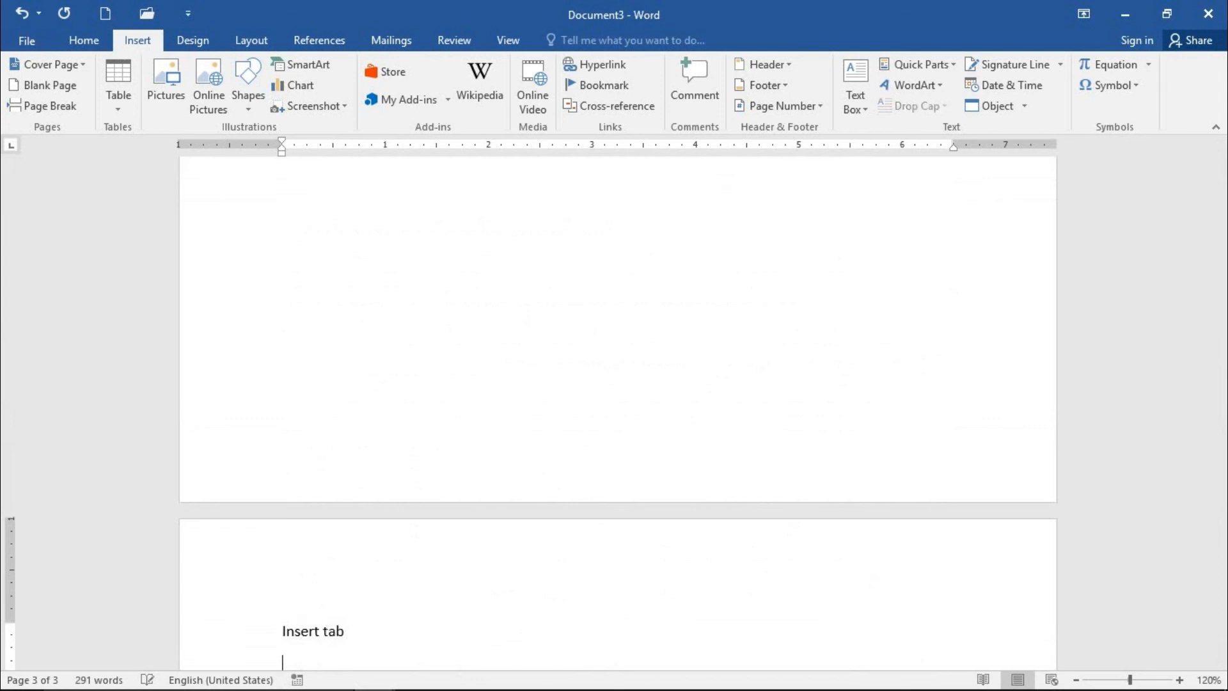
type("=rand()")
key("Return")
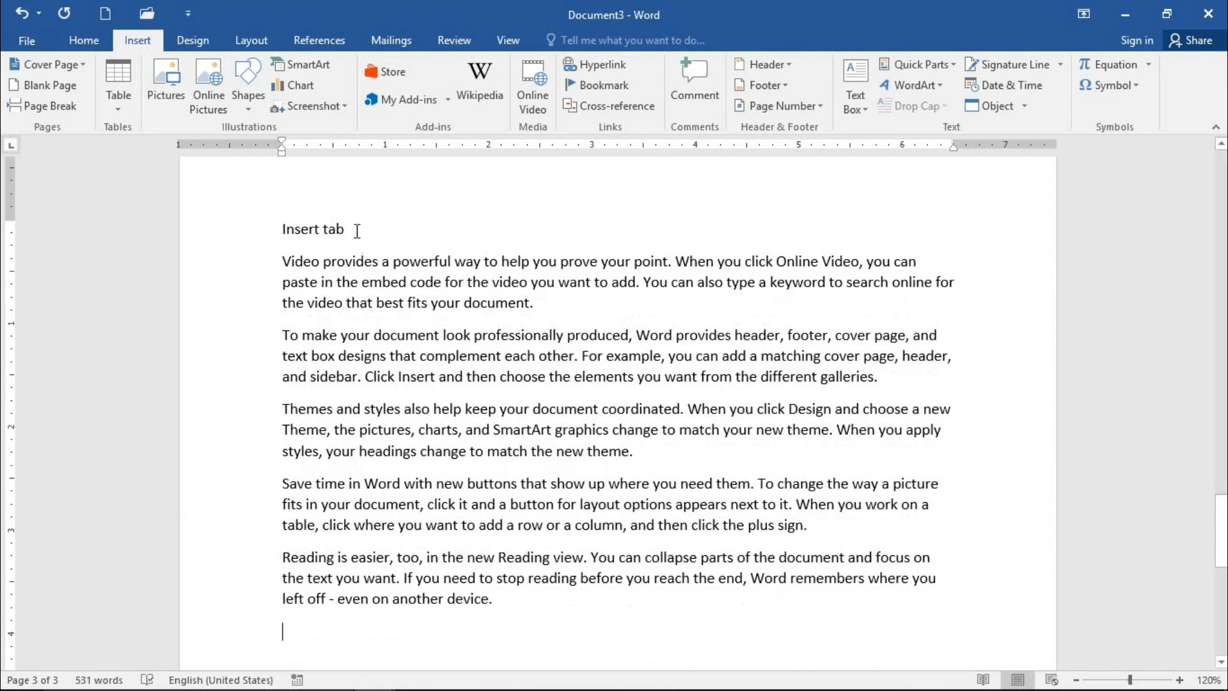
- Select the lines "Insert tab", "Home tab" and "Word introduction" together and apply the Heading 1 style to them
scroll(384, 256, "up", 2)
scroll(388, 260, "up", 1)
triple_click(309, 382)
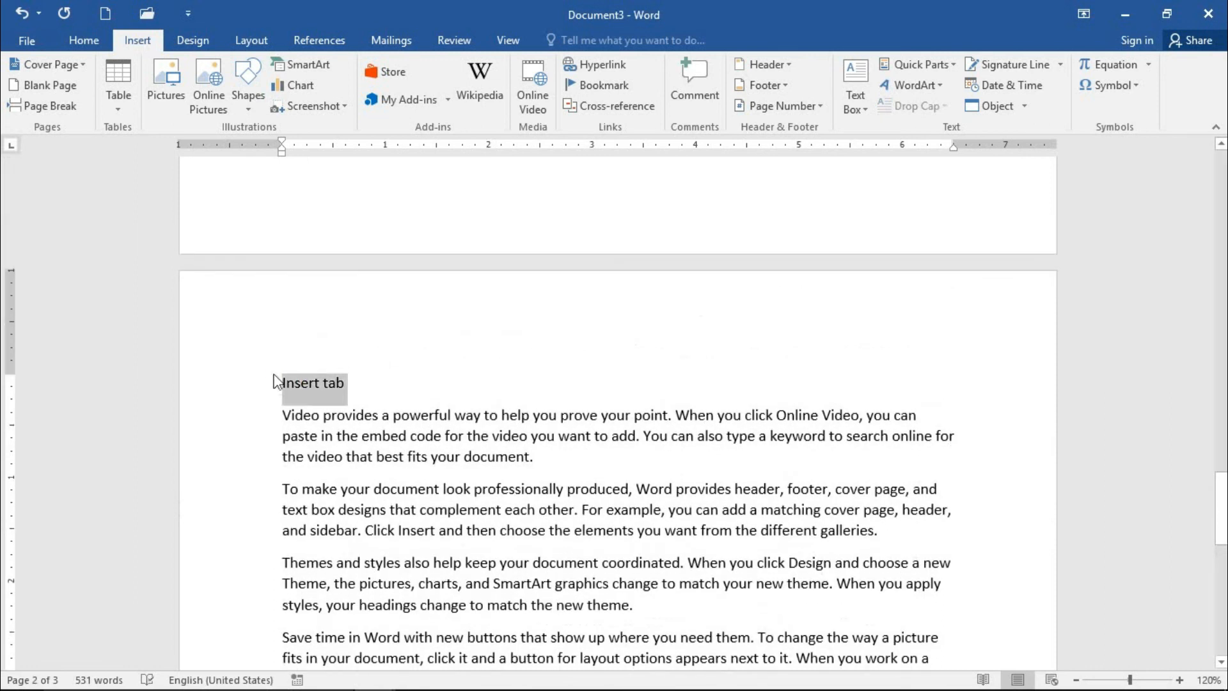
scroll(454, 301, "up", 4)
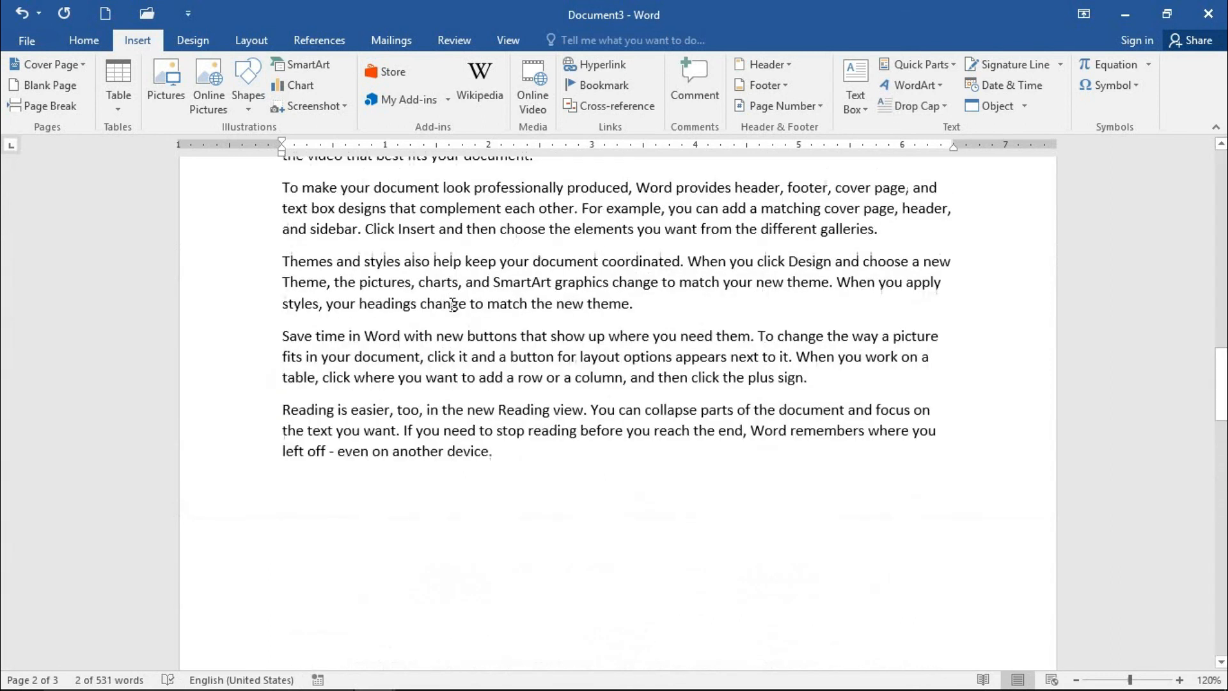
triple_click(296, 350)
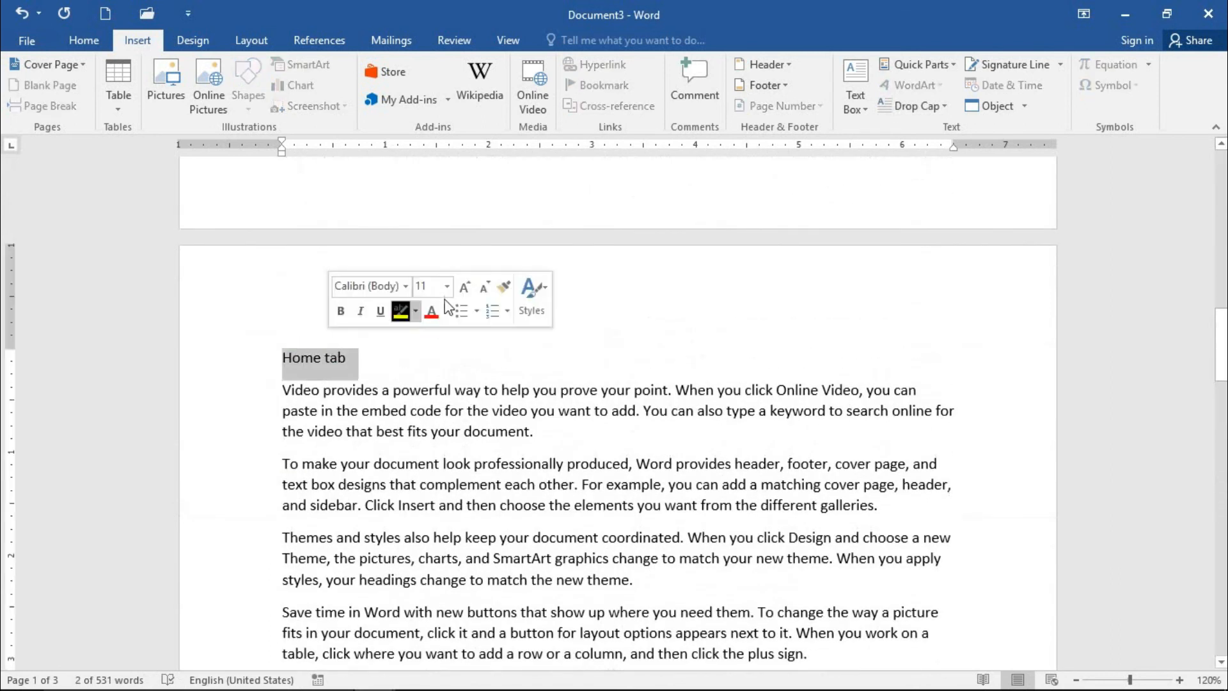
scroll(491, 299, "up", 6)
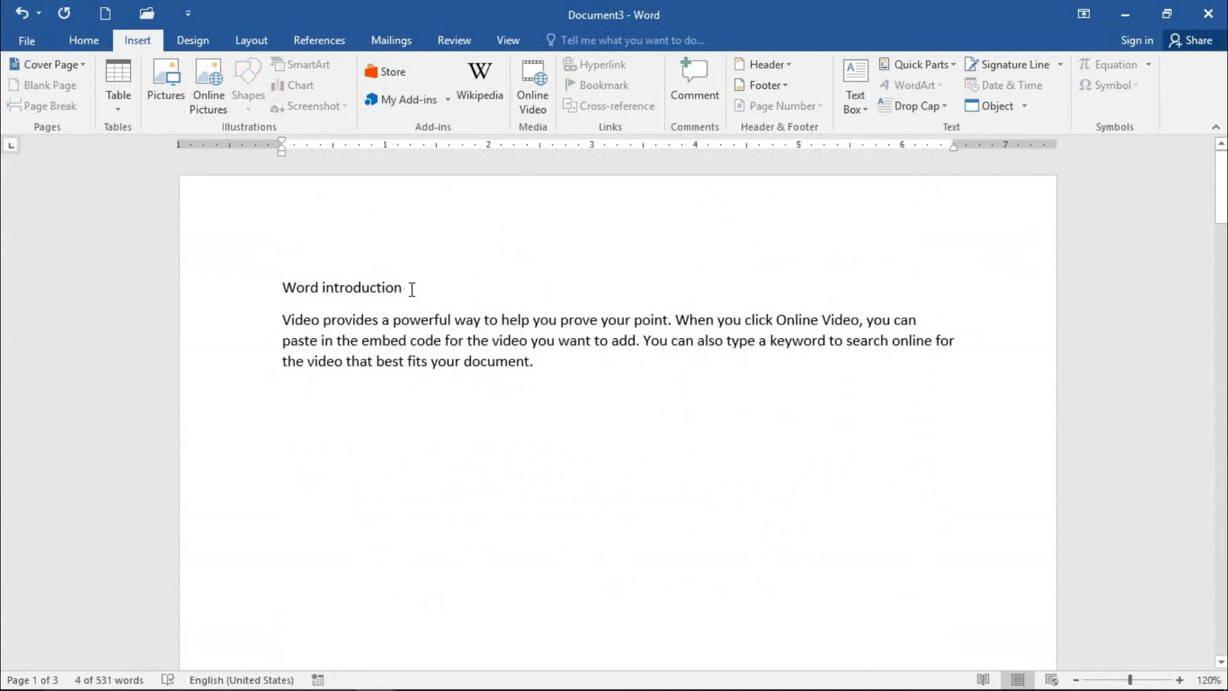
left_click_drag(413, 287, 287, 285)
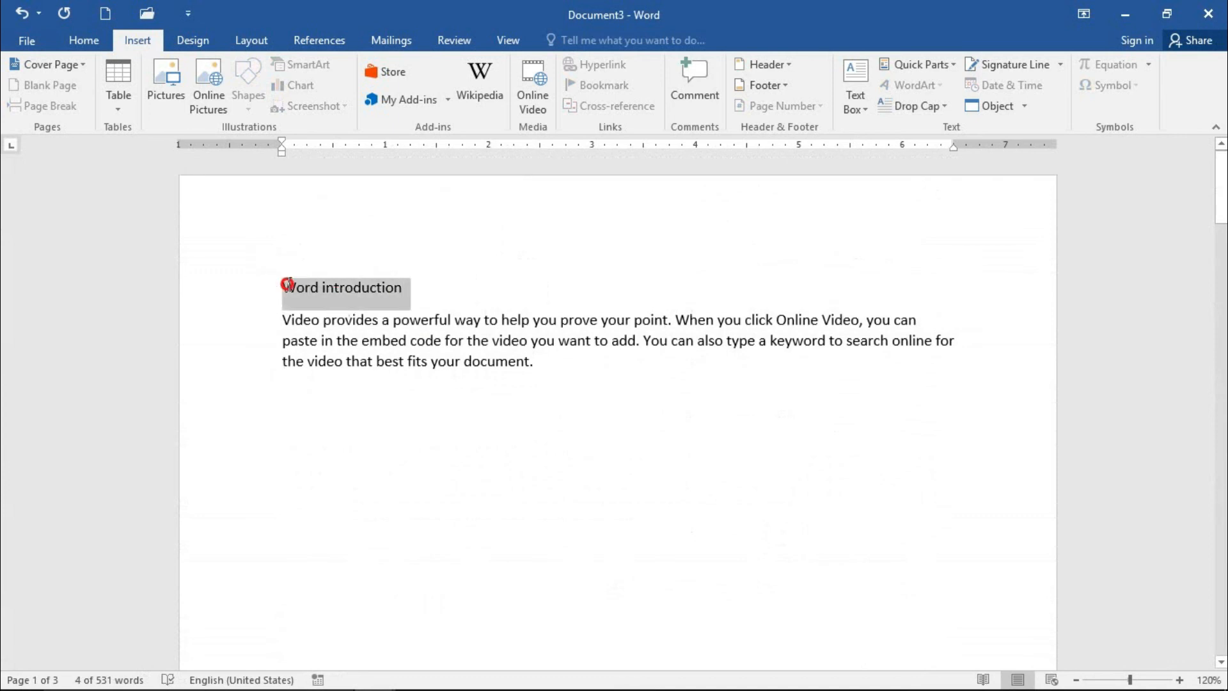
left_click(80, 42)
left_click(794, 82)
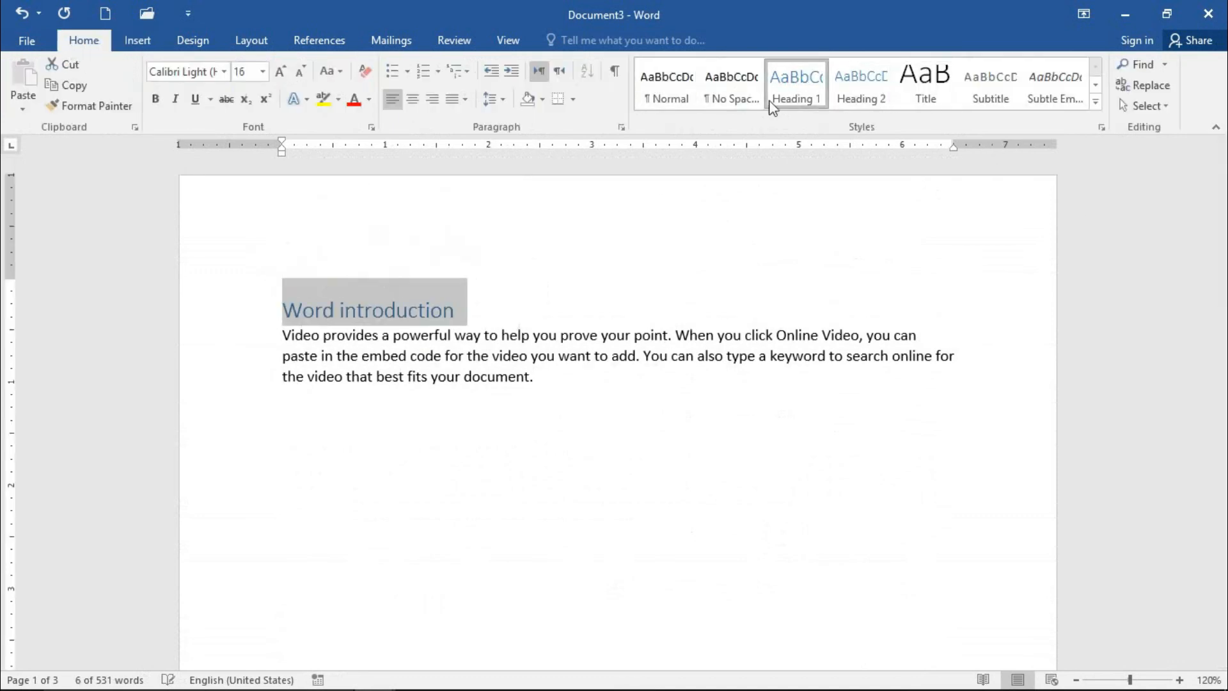
left_click(600, 276)
- Insert a page break after the sample text under "Insert tab" to start a fourth page
scroll(616, 356, "down", 10)
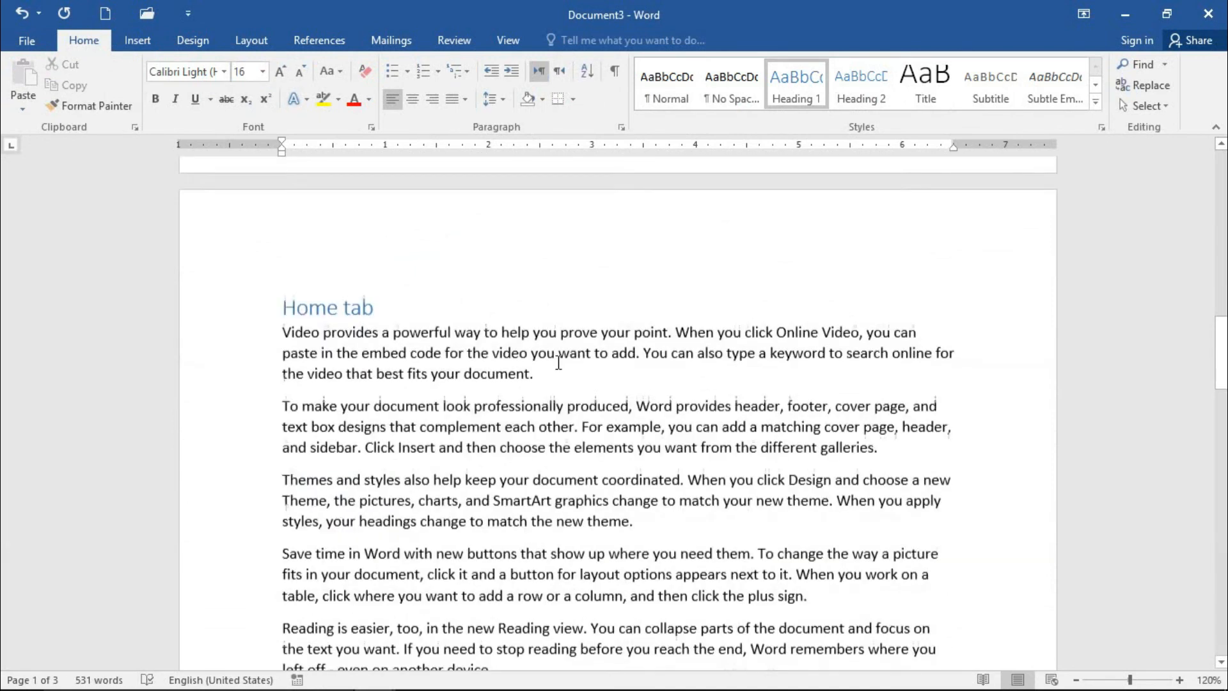
scroll(538, 364, "down", 4)
scroll(554, 376, "up", 8)
scroll(570, 376, "down", 6)
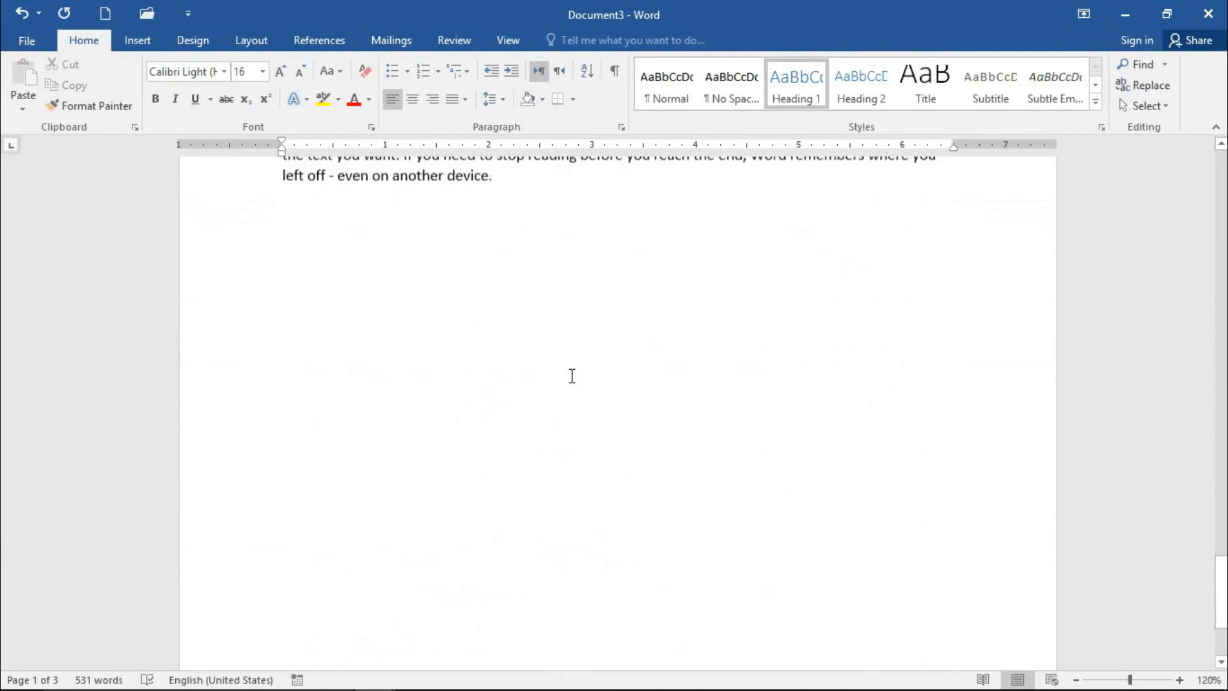
scroll(496, 403, "up", 3)
left_click(532, 417)
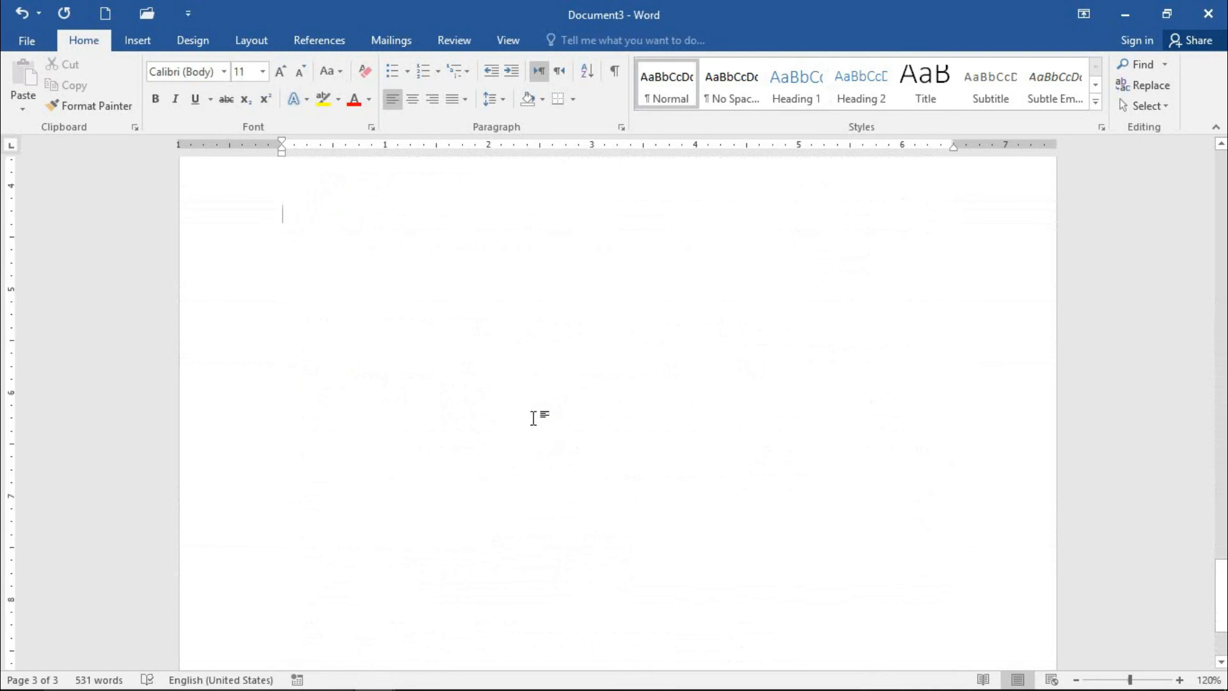
scroll(535, 416, "down", 2)
key("ctrl+Return")
scroll(370, 538, "down", 3)
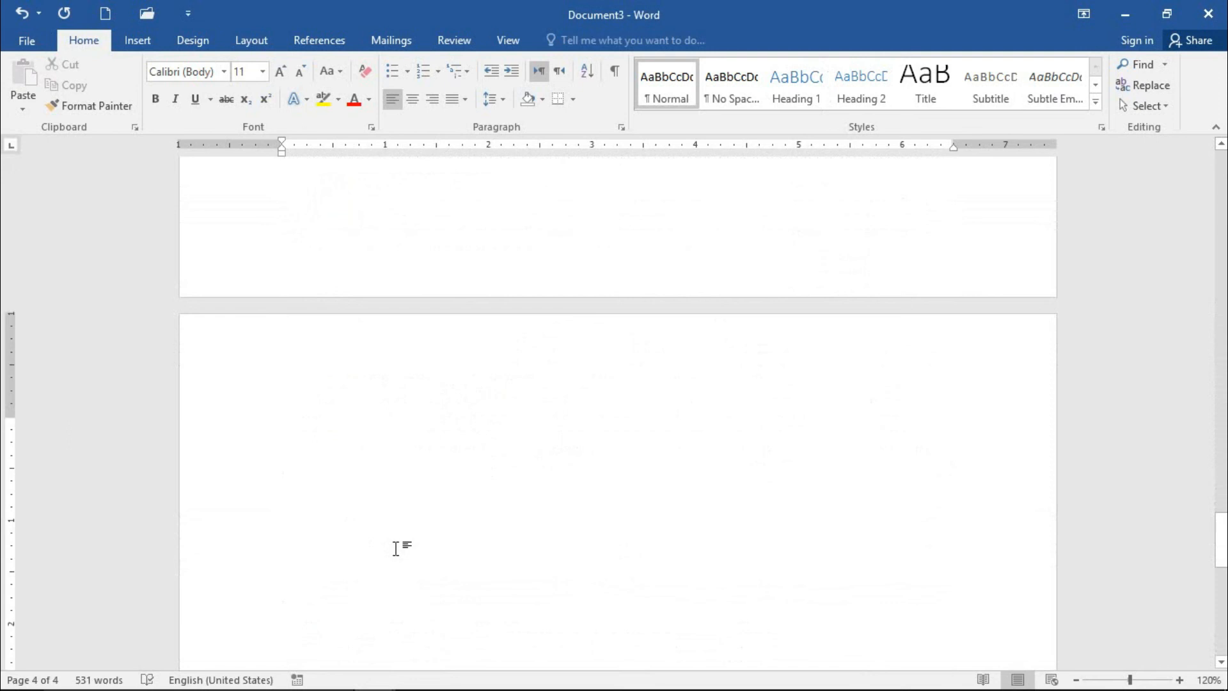
- Write the centered title "table of contents" on the new page and add a horizontal border line beneath it
key("ctrl+e")
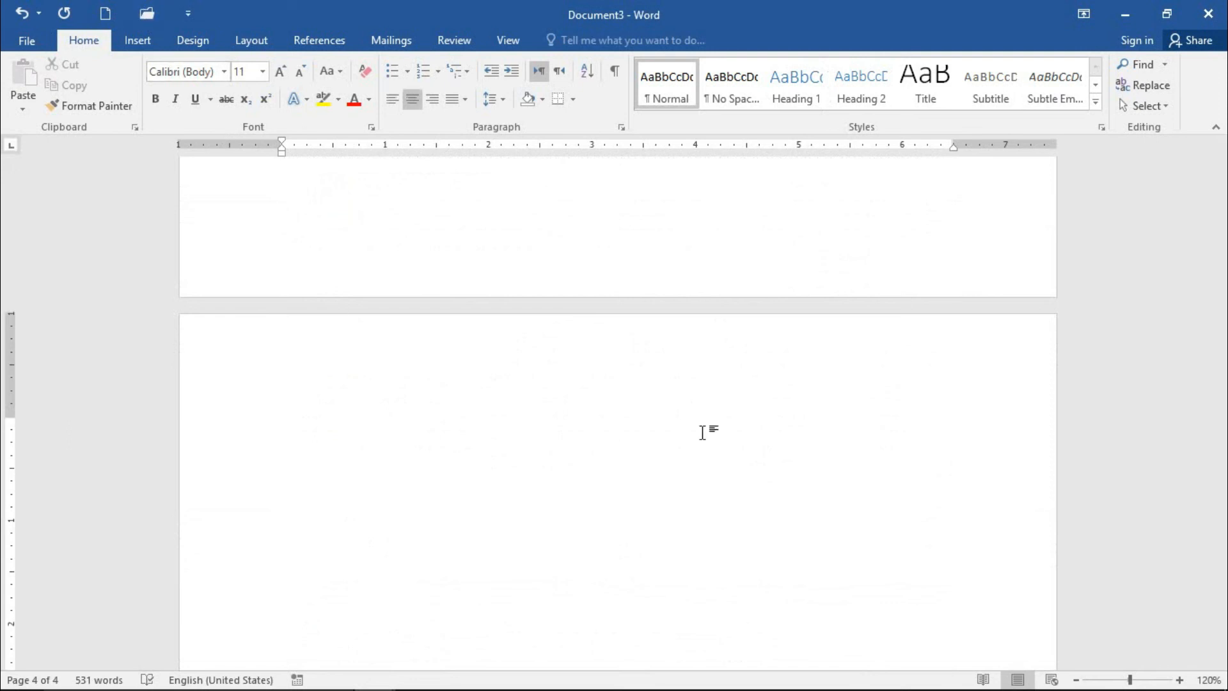
type("table of contents")
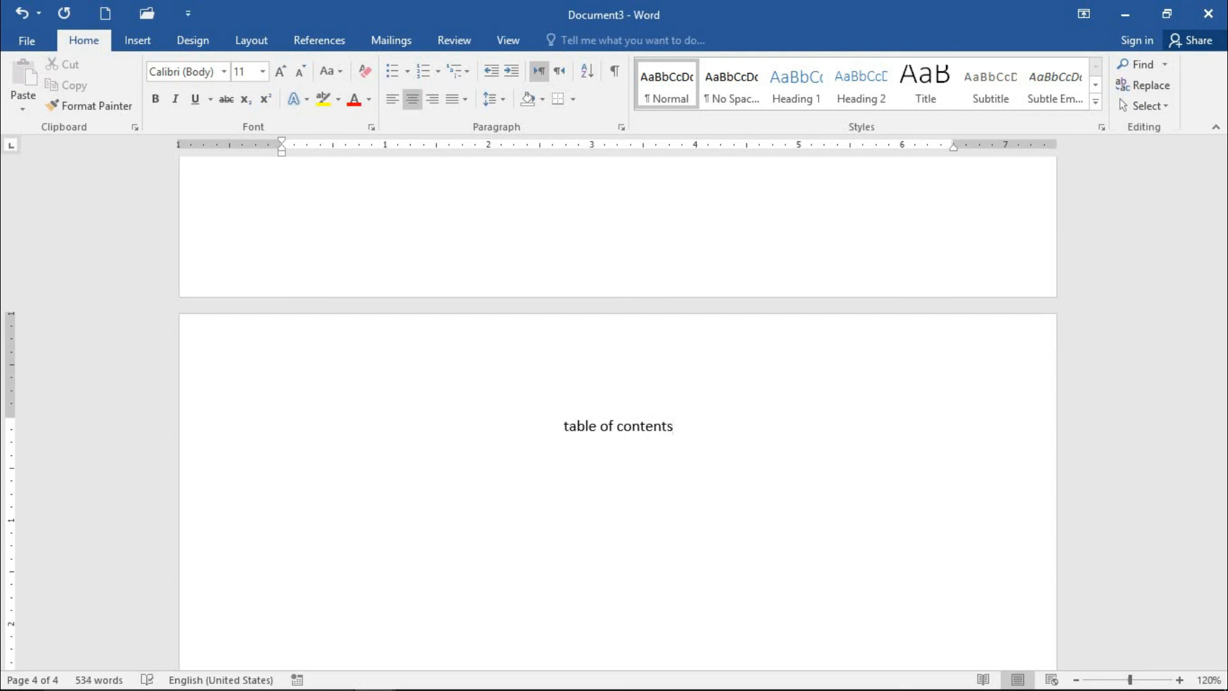
key("Return")
key("ctrl+l")
key("BackSpace")
key("Return")
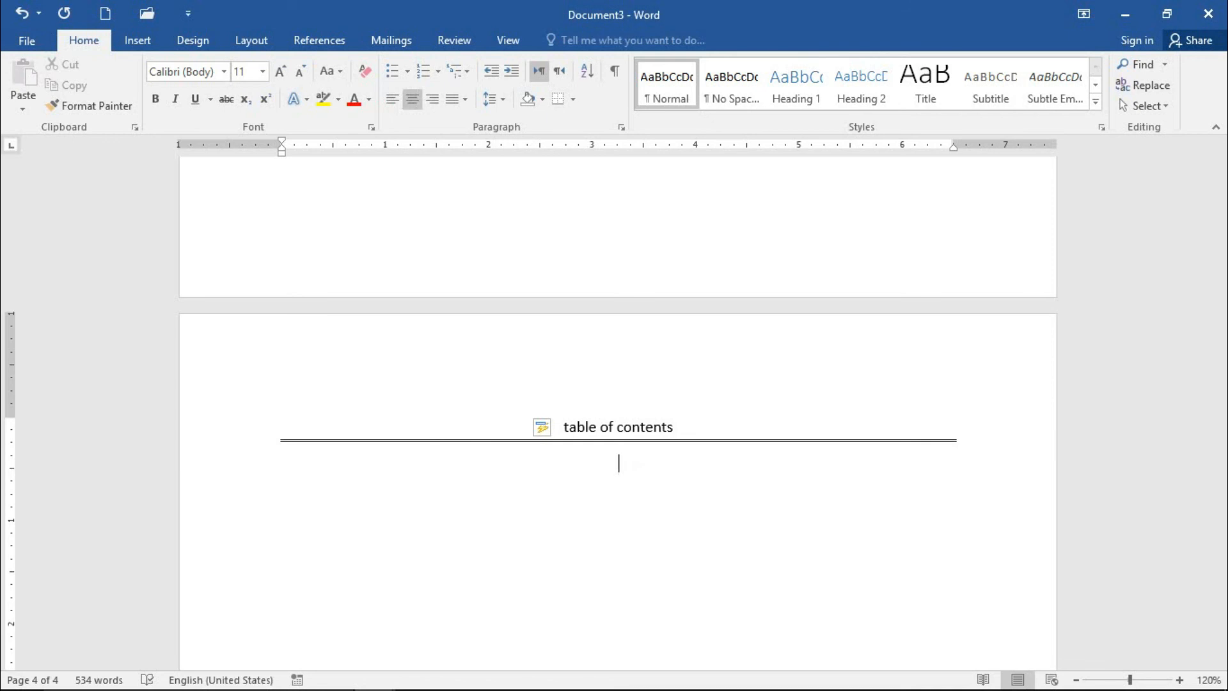
- Insert an empty field below the line, enter TOC as its code, left-align it and generate the table entries
key("ctrl+F9")
type("TOC")
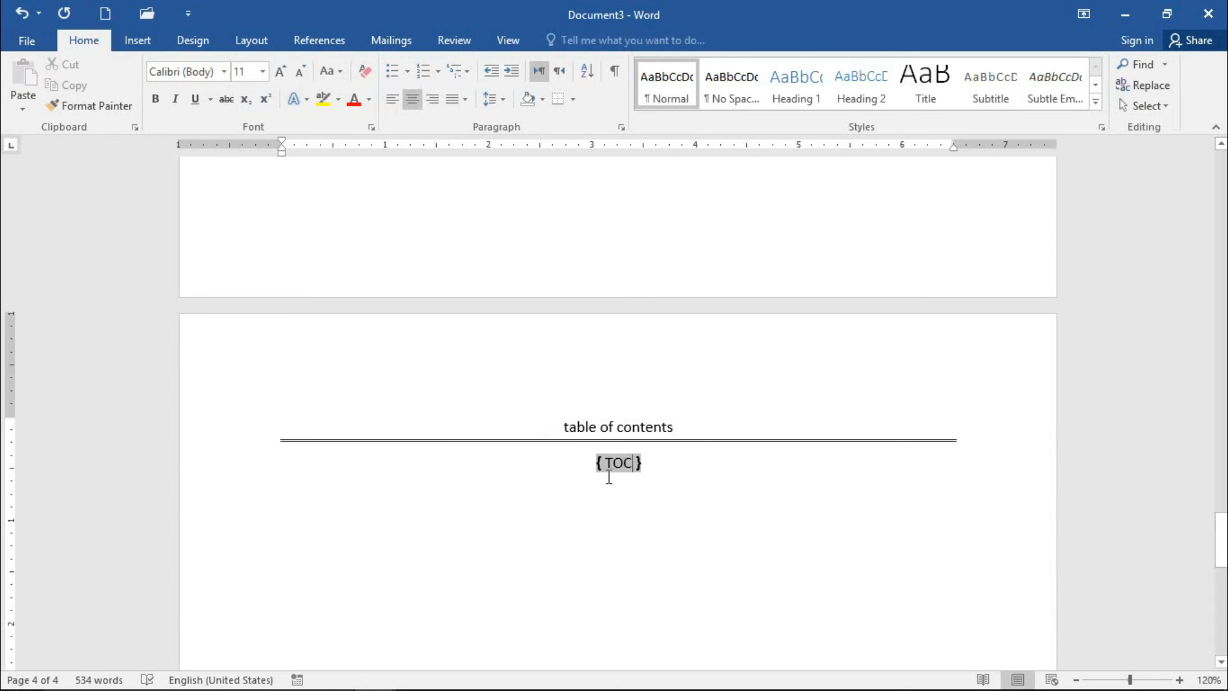
key("ctrl+l")
right_click(310, 465)
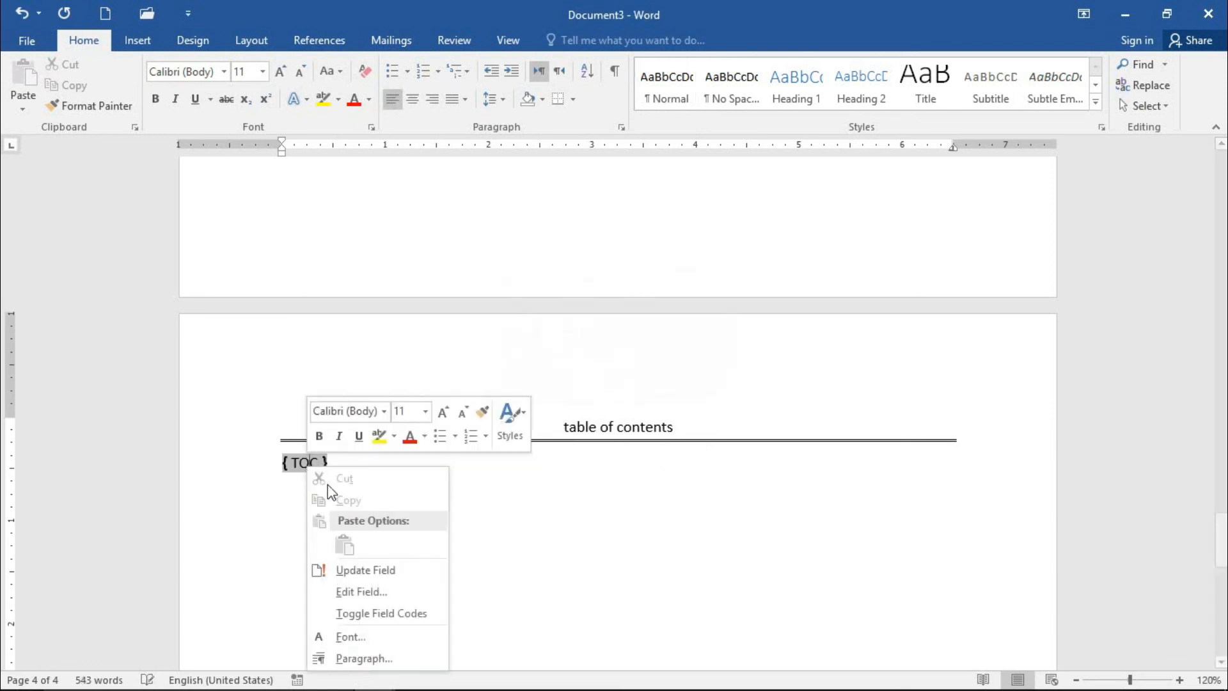
left_click(405, 592)
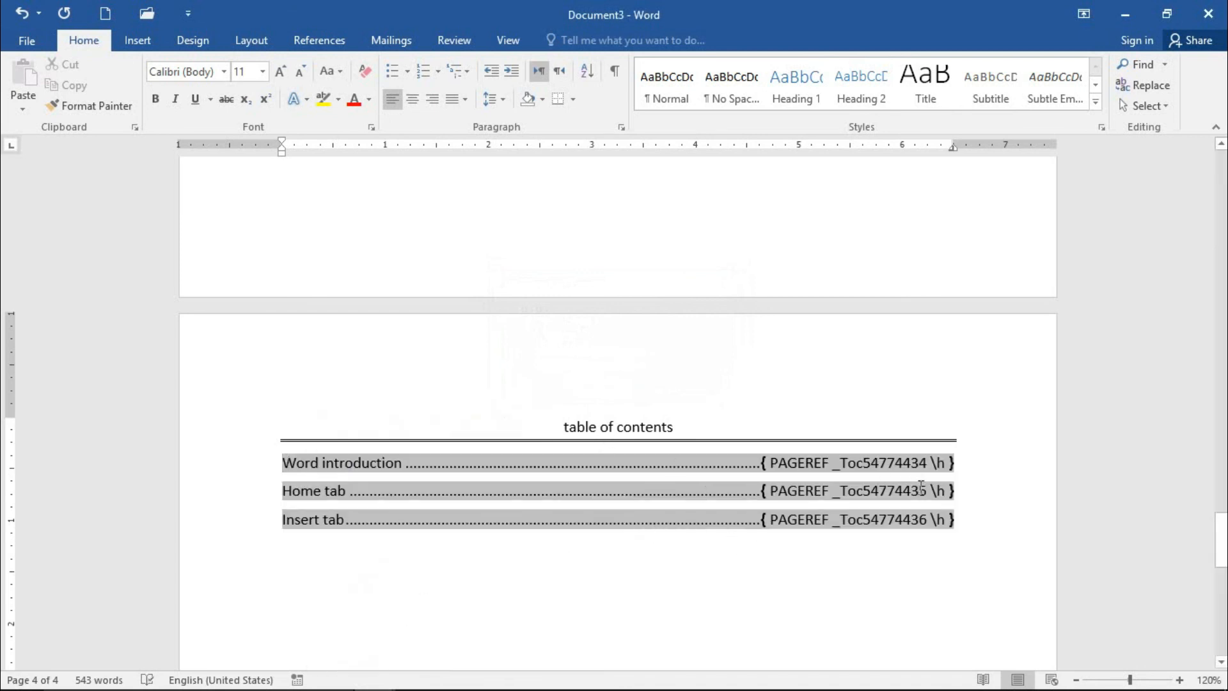
- Toggle all field codes off so the table of contents shows page numbers, and deselect the table
scroll(922, 486, "down", 3)
scroll(926, 492, "up", 1)
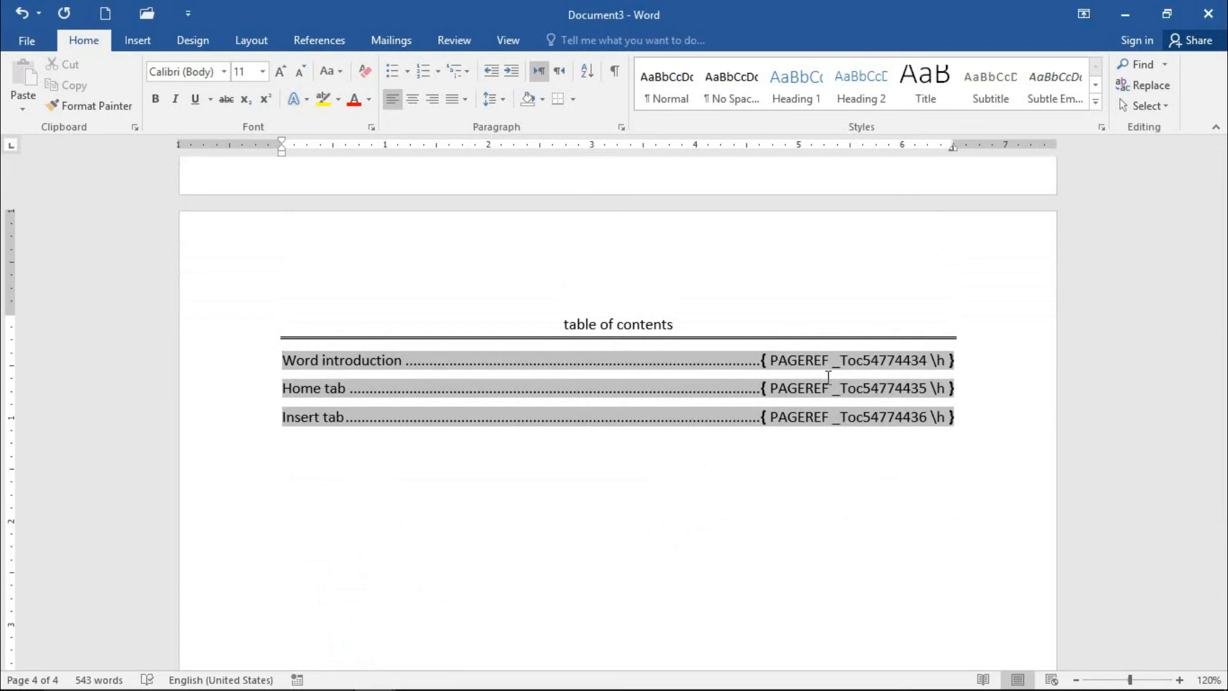
key("alt+F9")
left_click(1086, 283)
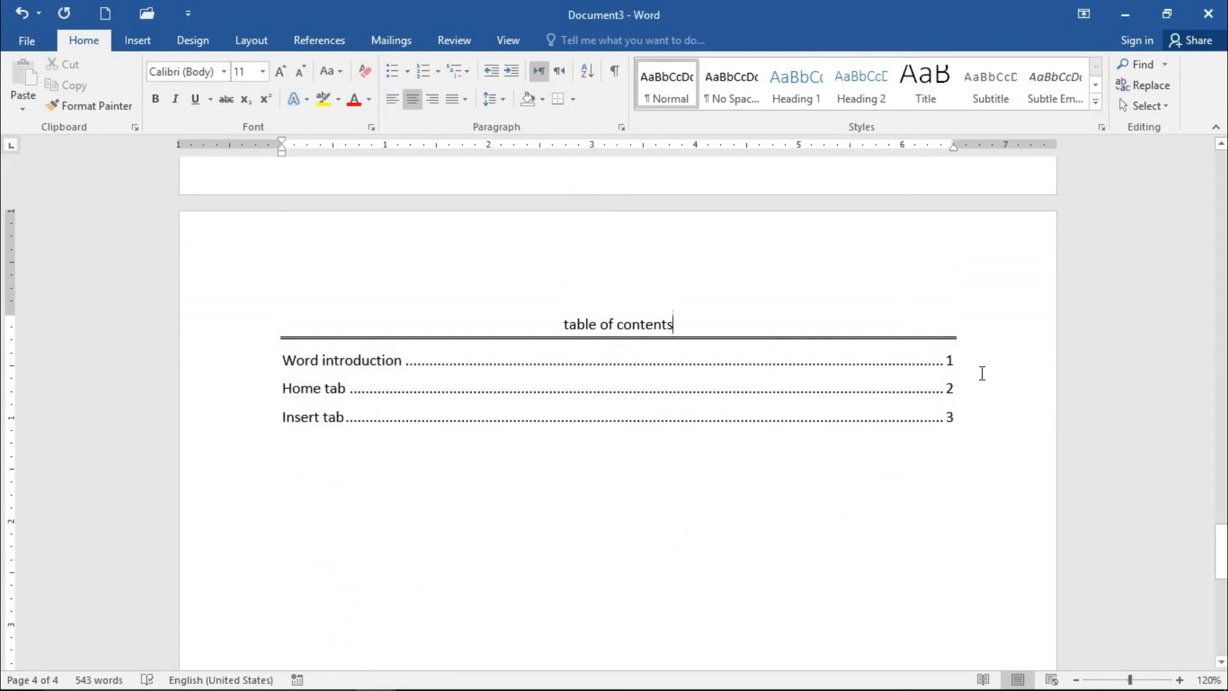
- Follow the table of contents link to "Word introduction", return to the table, and follow the link to "Home tab"
left_click(950, 363)
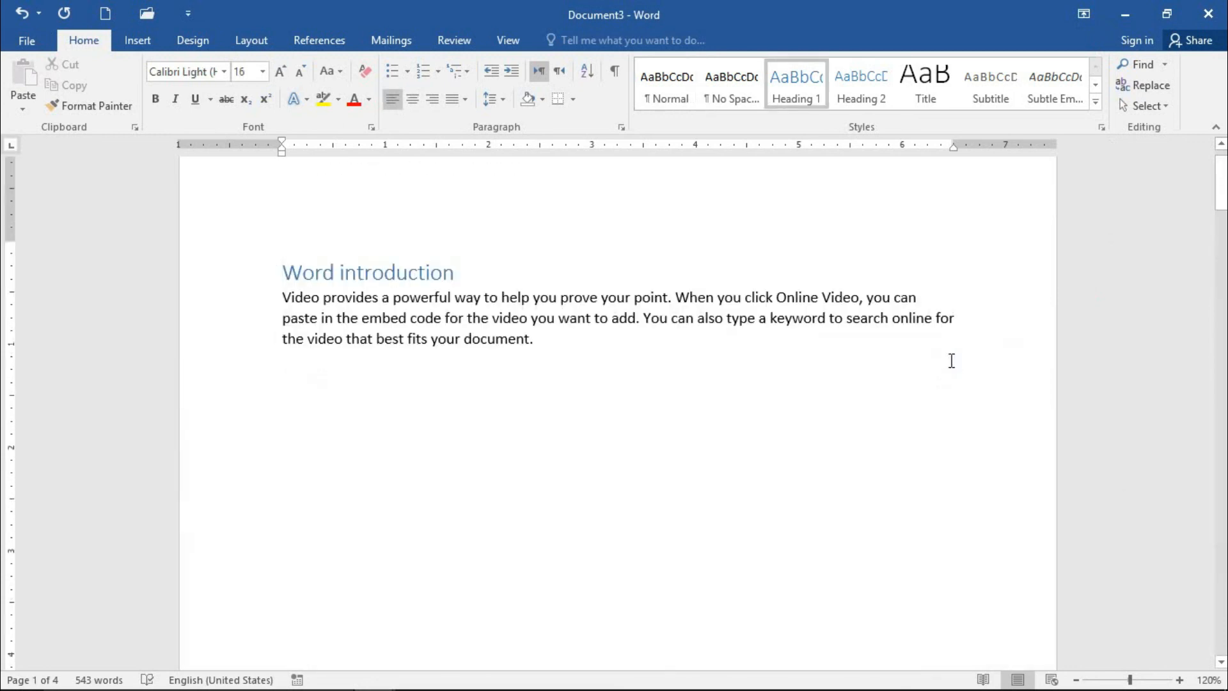
scroll(952, 360, "down", 15)
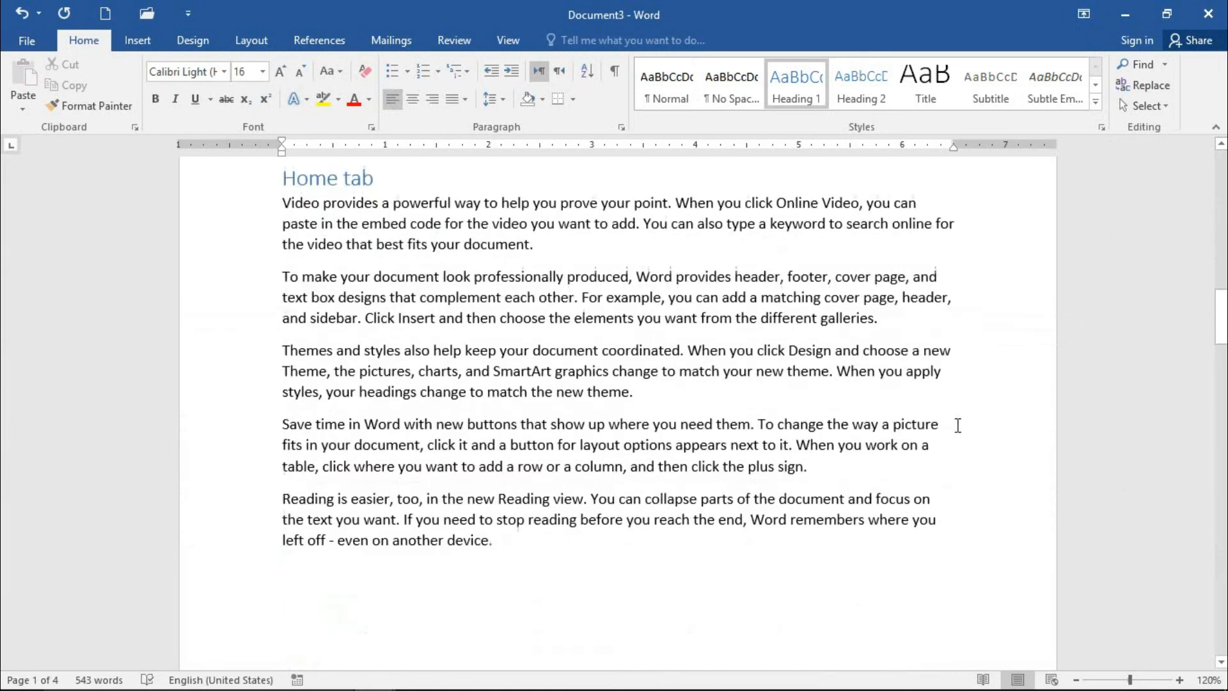
scroll(975, 465, "down", 20)
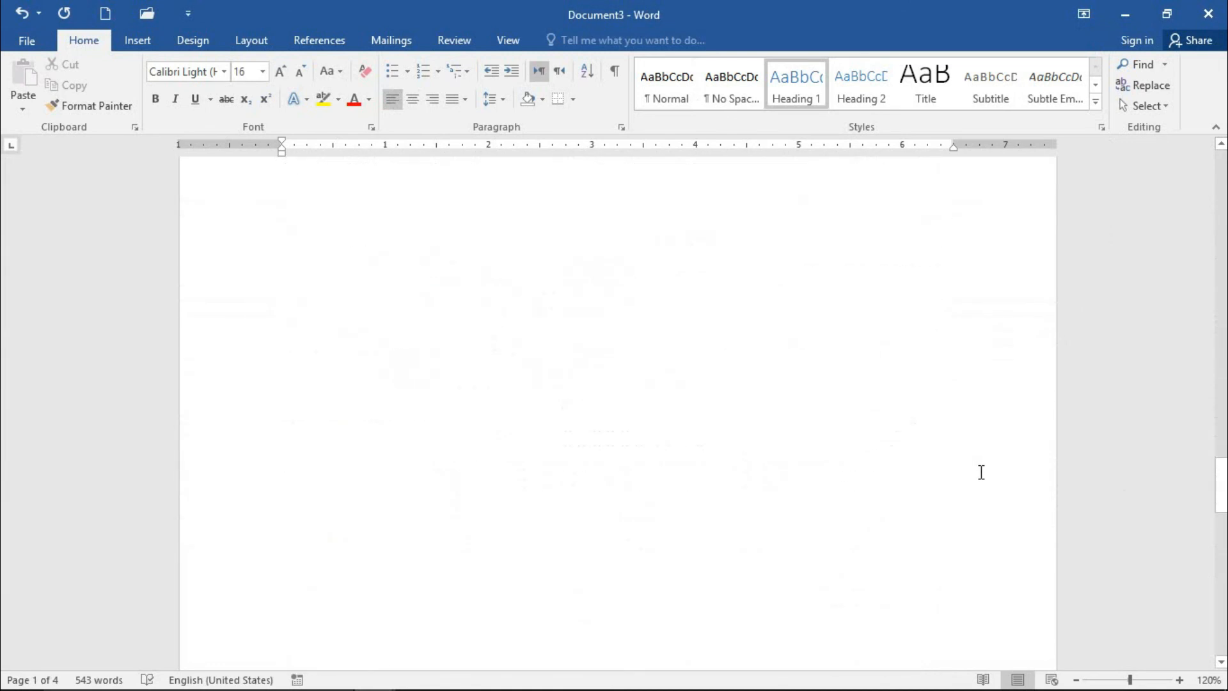
scroll(988, 476, "down", 3)
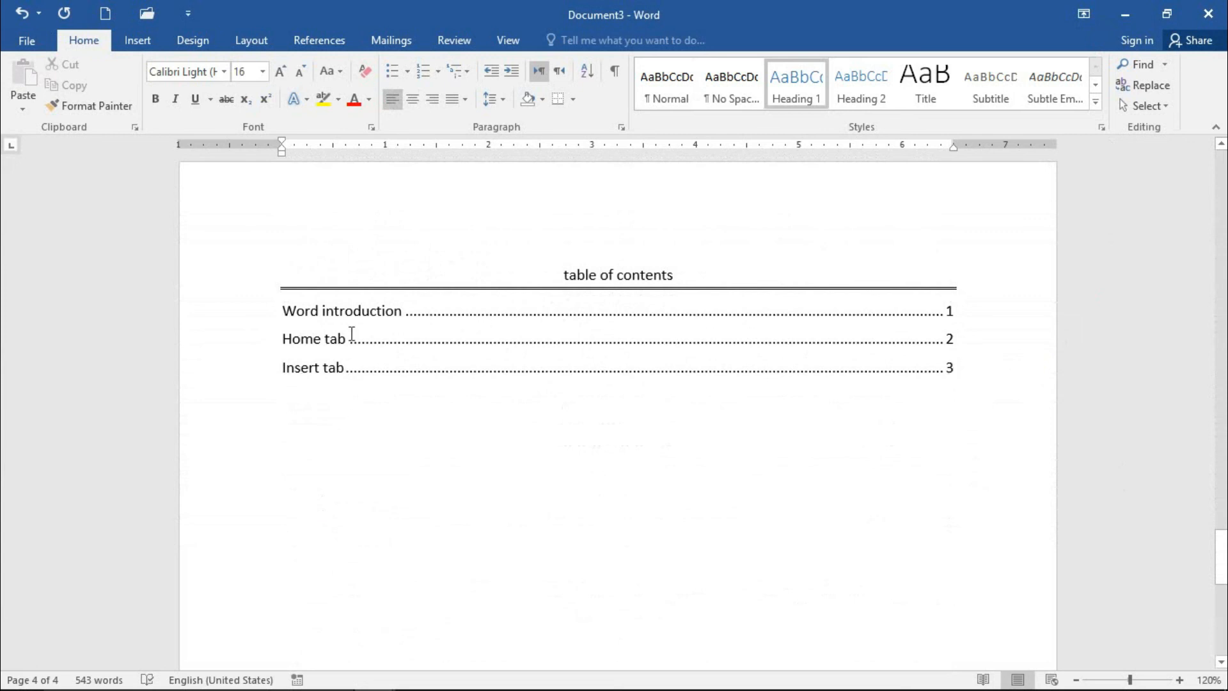
left_click(952, 369)
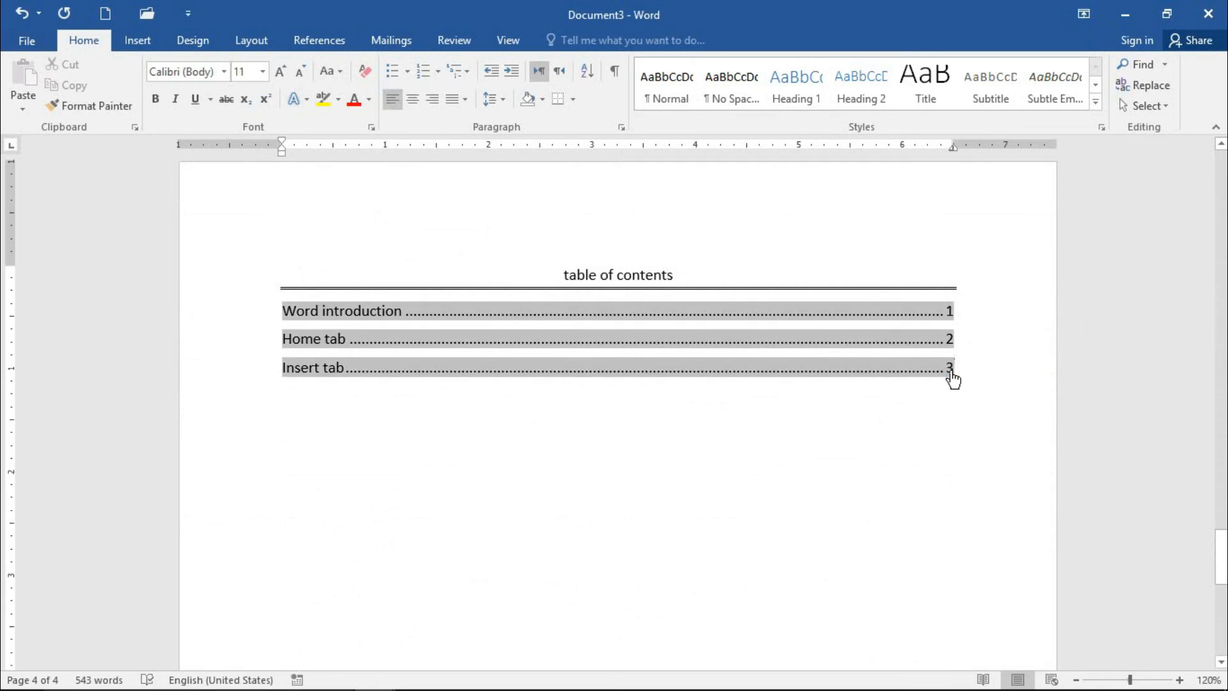
left_click(949, 339, "ctrl")
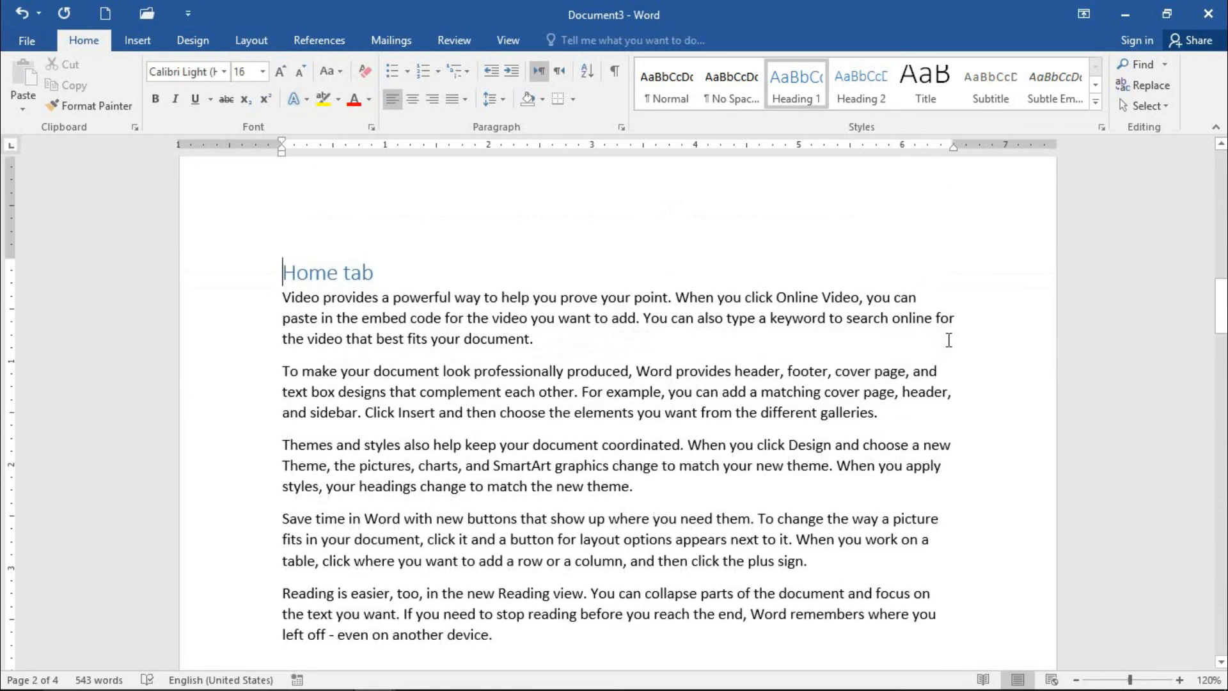